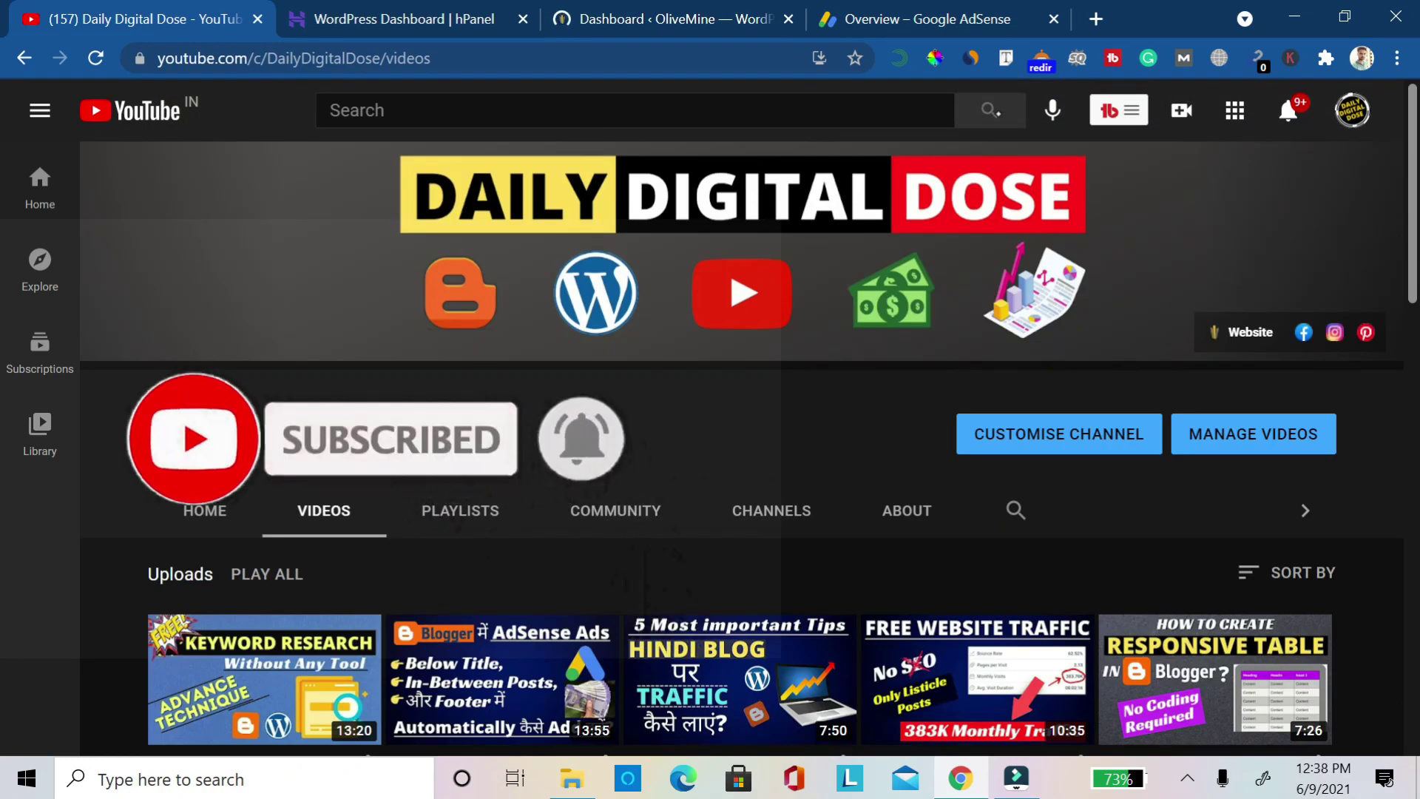
Switch to the OliveMine WordPress dashboard and open the page for adding new plugins
{"action": "key", "text": "ctrl+3"}
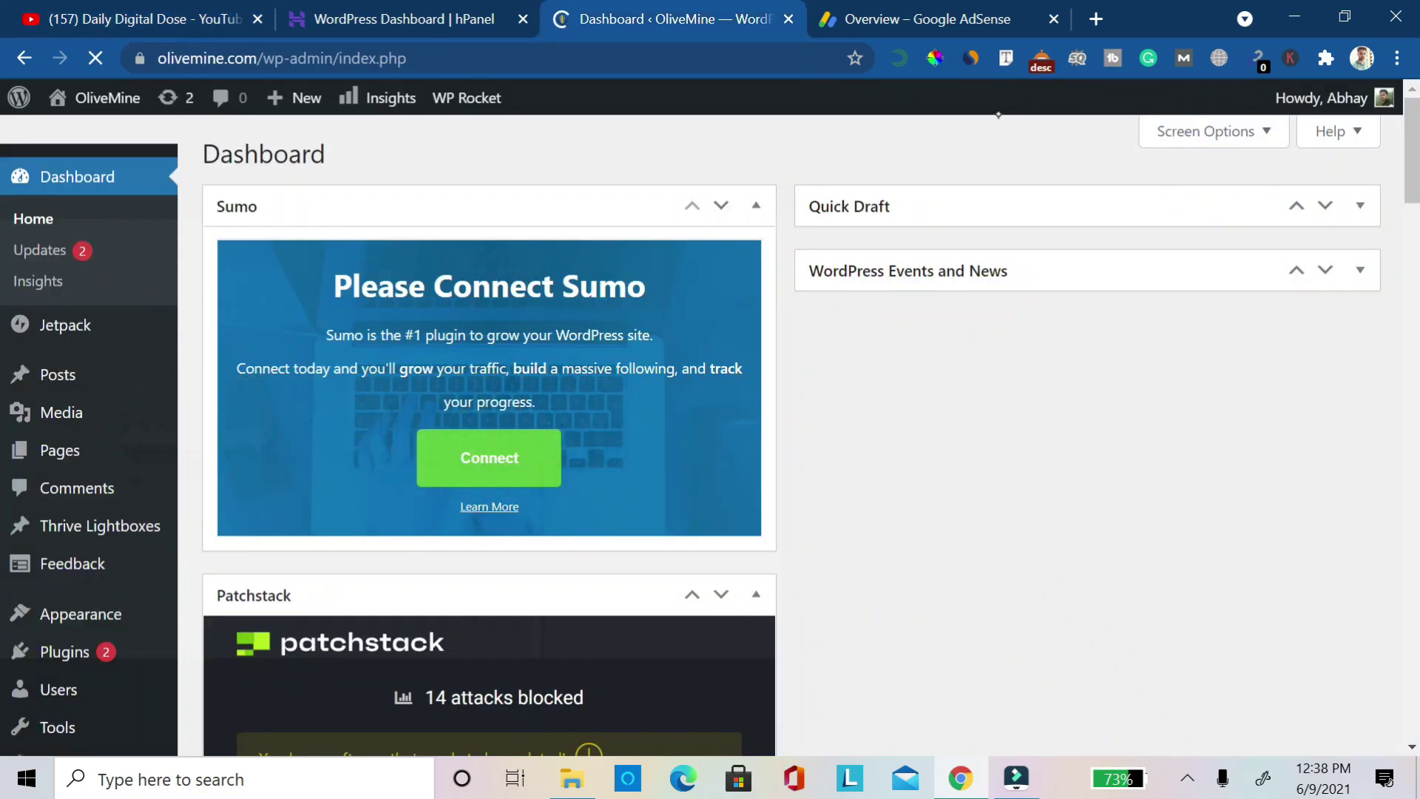
{"action": "scroll", "coordinate": [1051, 444], "scroll_direction": "down", "scroll_amount": 10}
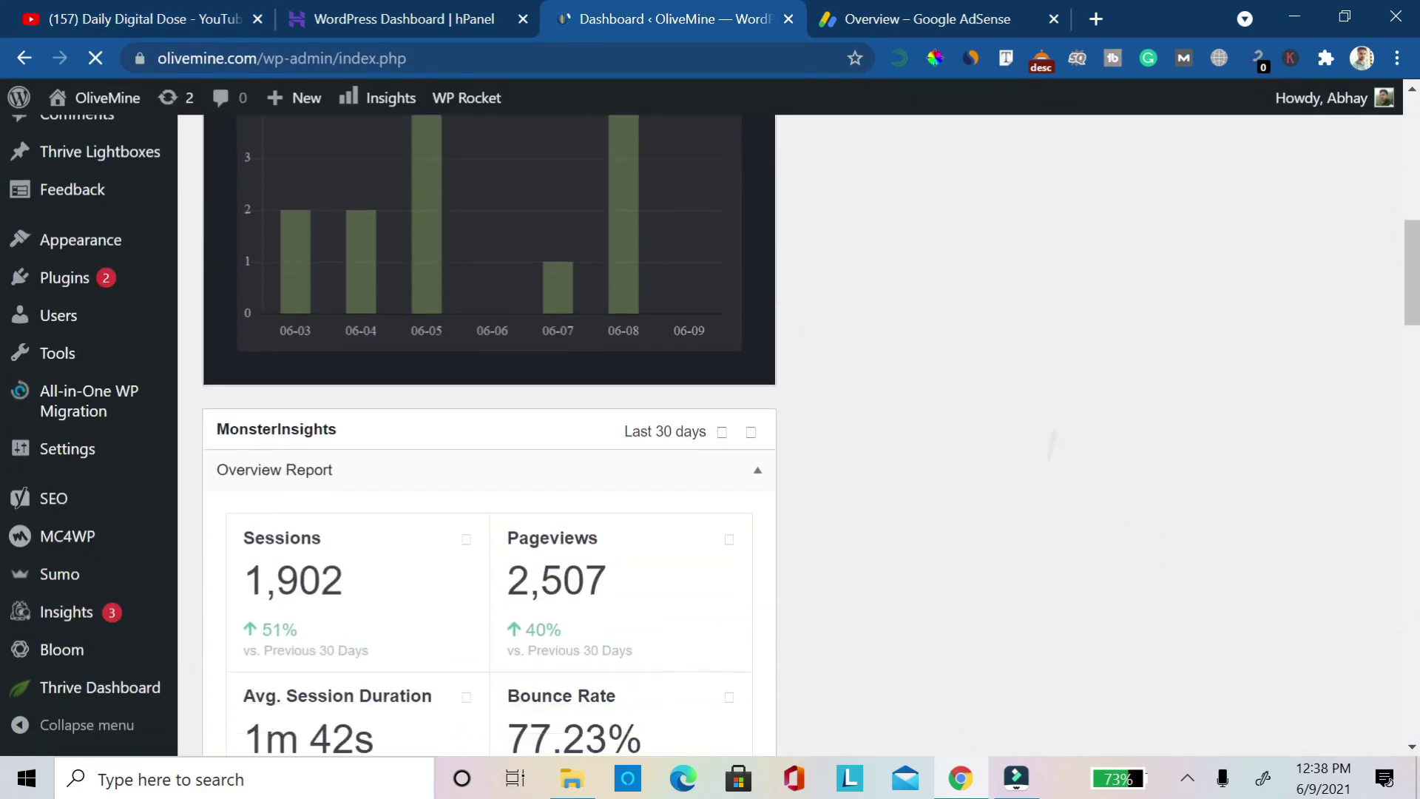
{"action": "scroll", "coordinate": [1052, 444], "scroll_direction": "up", "scroll_amount": 10}
{"action": "scroll", "coordinate": [1095, 452], "scroll_direction": "down", "scroll_amount": 3}
{"action": "scroll", "coordinate": [1125, 399], "scroll_direction": "up", "scroll_amount": 1}
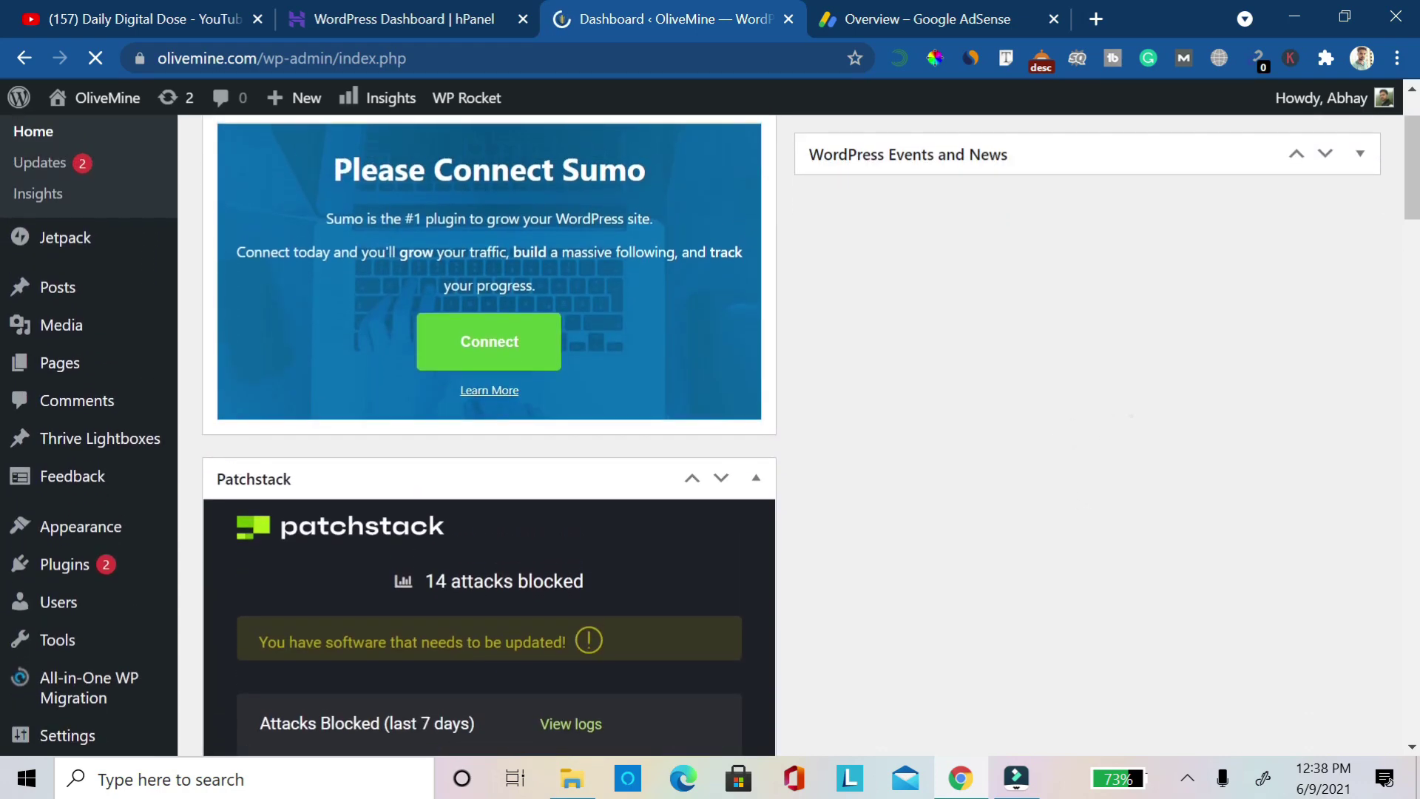
{"action": "mouse_move", "coordinate": [64, 549]}
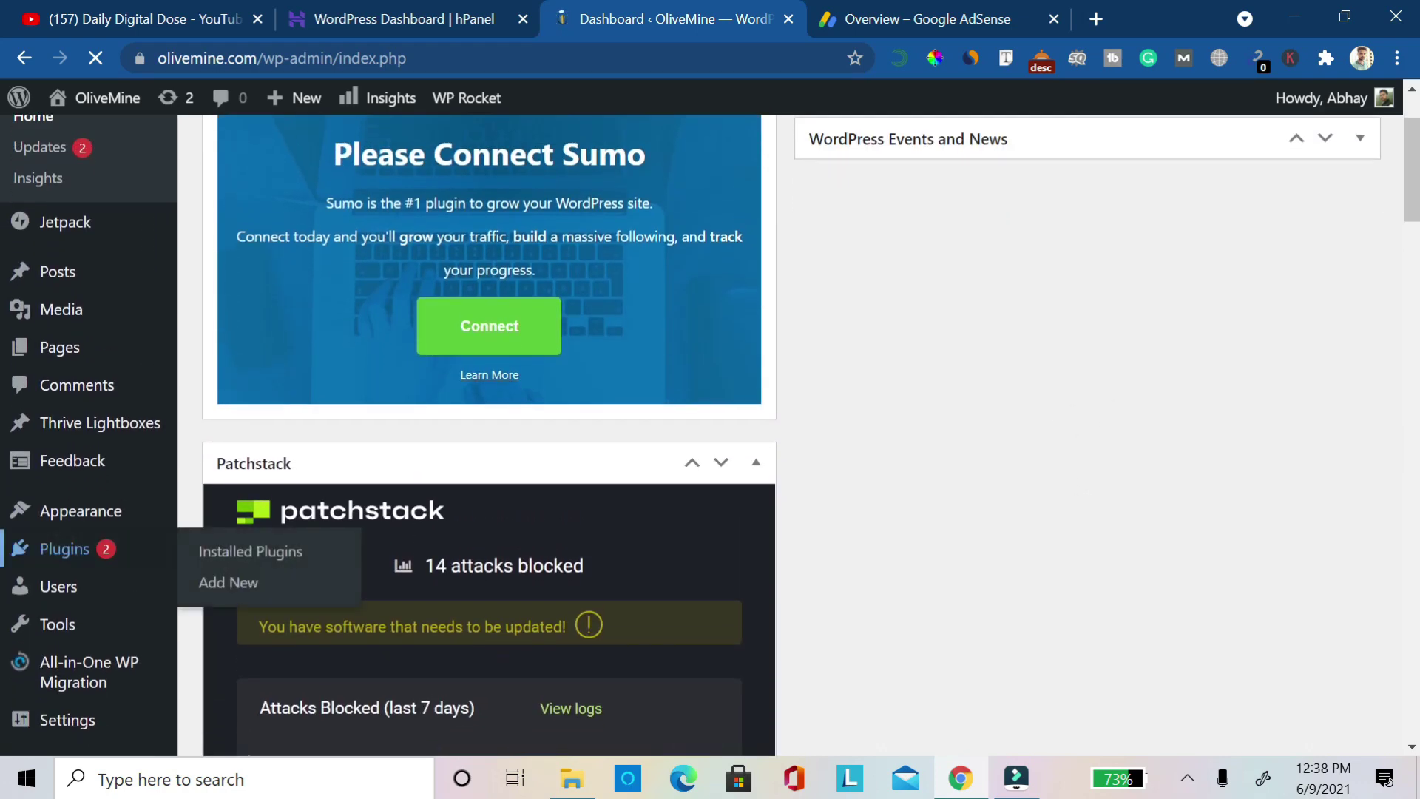
{"action": "left_click", "coordinate": [210, 582]}
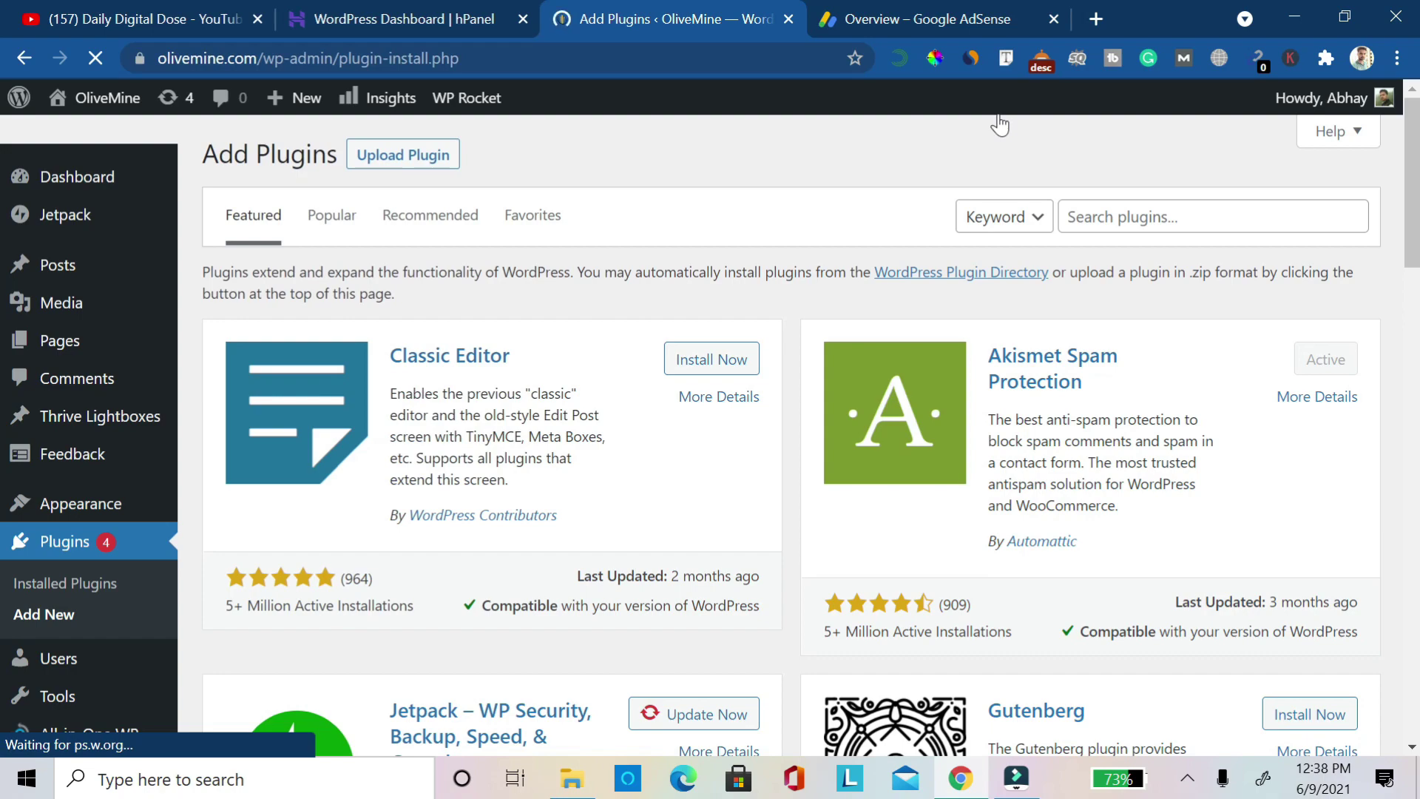
Search the plugin directory for "ads in"
{"action": "scroll", "coordinate": [999, 126], "scroll_direction": "down", "scroll_amount": 3}
{"action": "scroll", "coordinate": [999, 118], "scroll_direction": "up", "scroll_amount": 3}
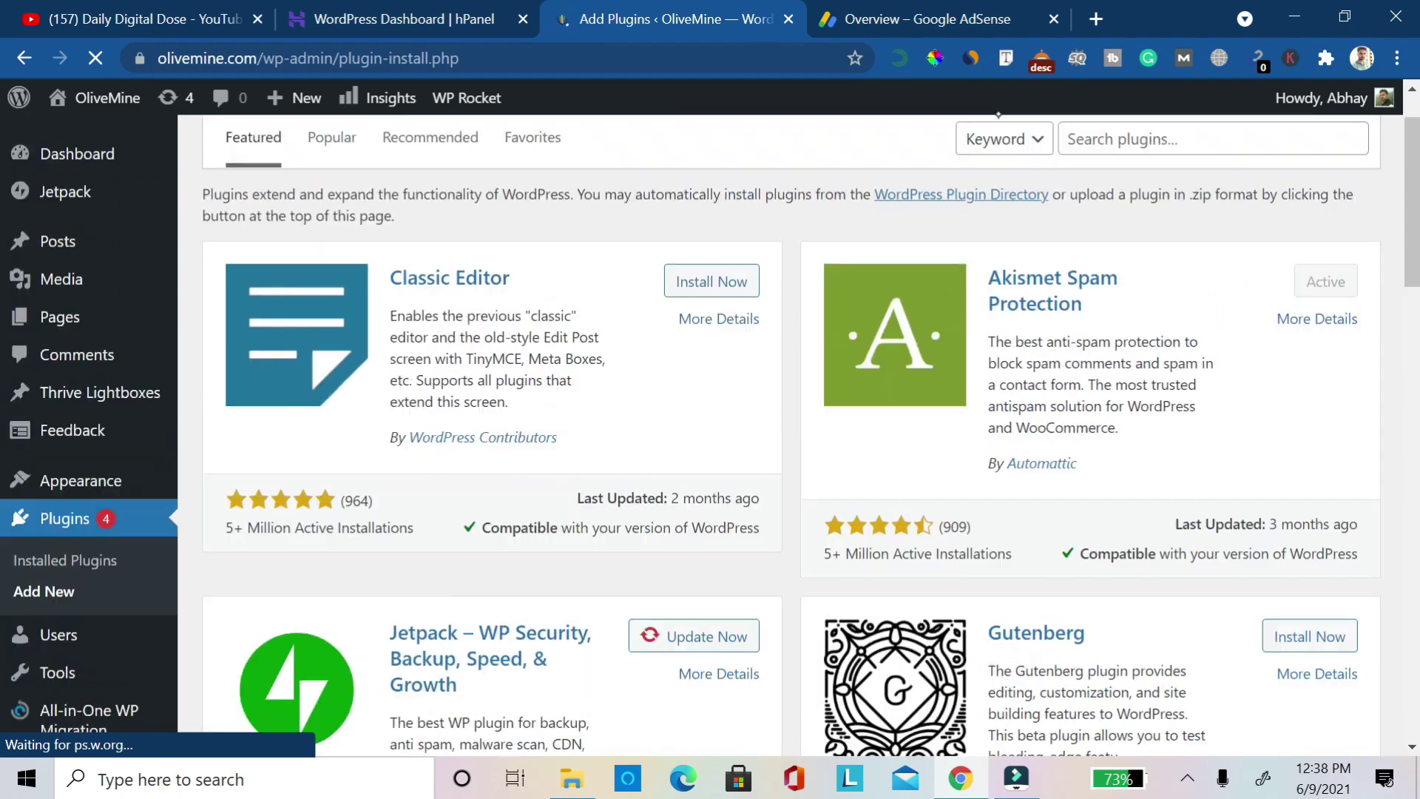
{"action": "scroll", "coordinate": [998, 115], "scroll_direction": "up", "scroll_amount": 1}
{"action": "left_click", "coordinate": [1068, 217]}
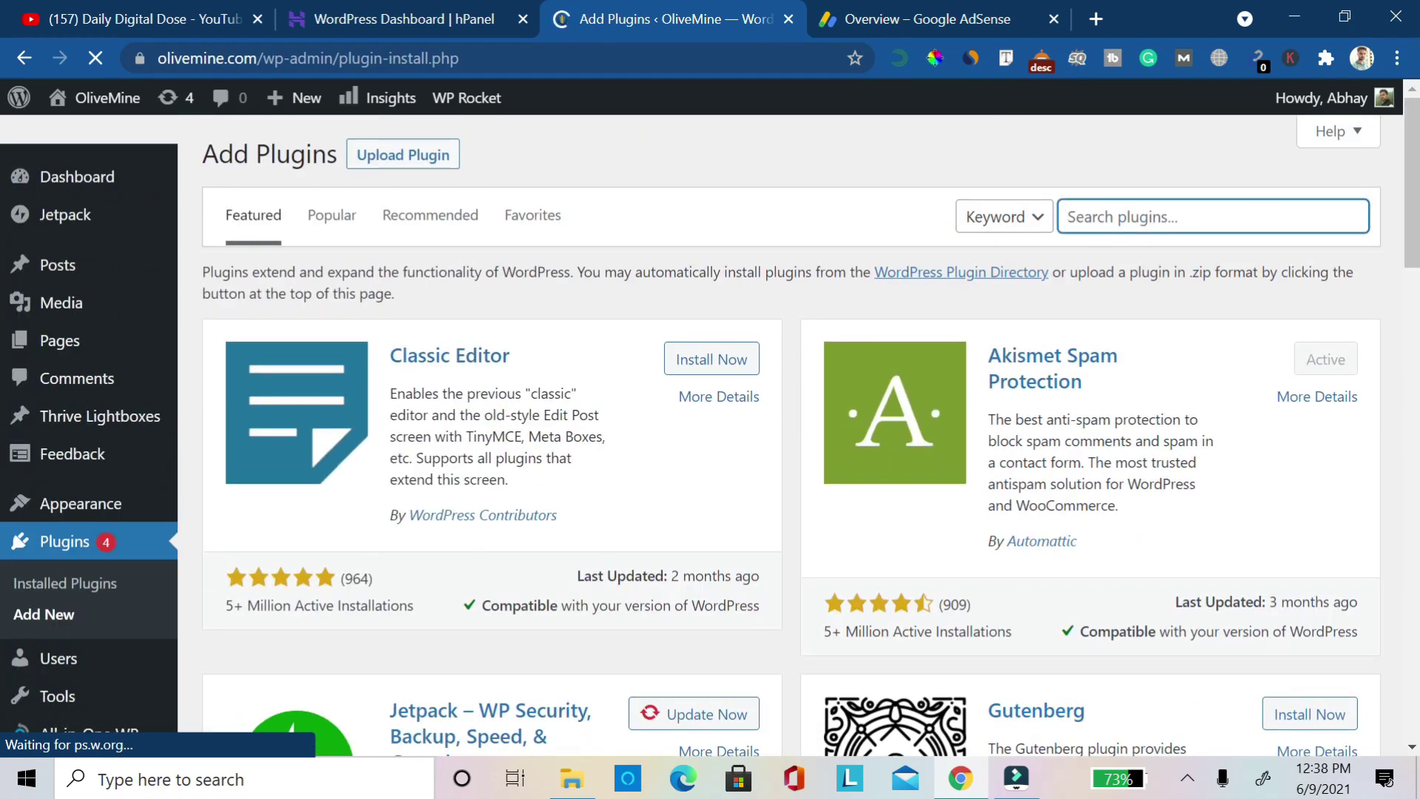
{"action": "type", "text": "ads "}
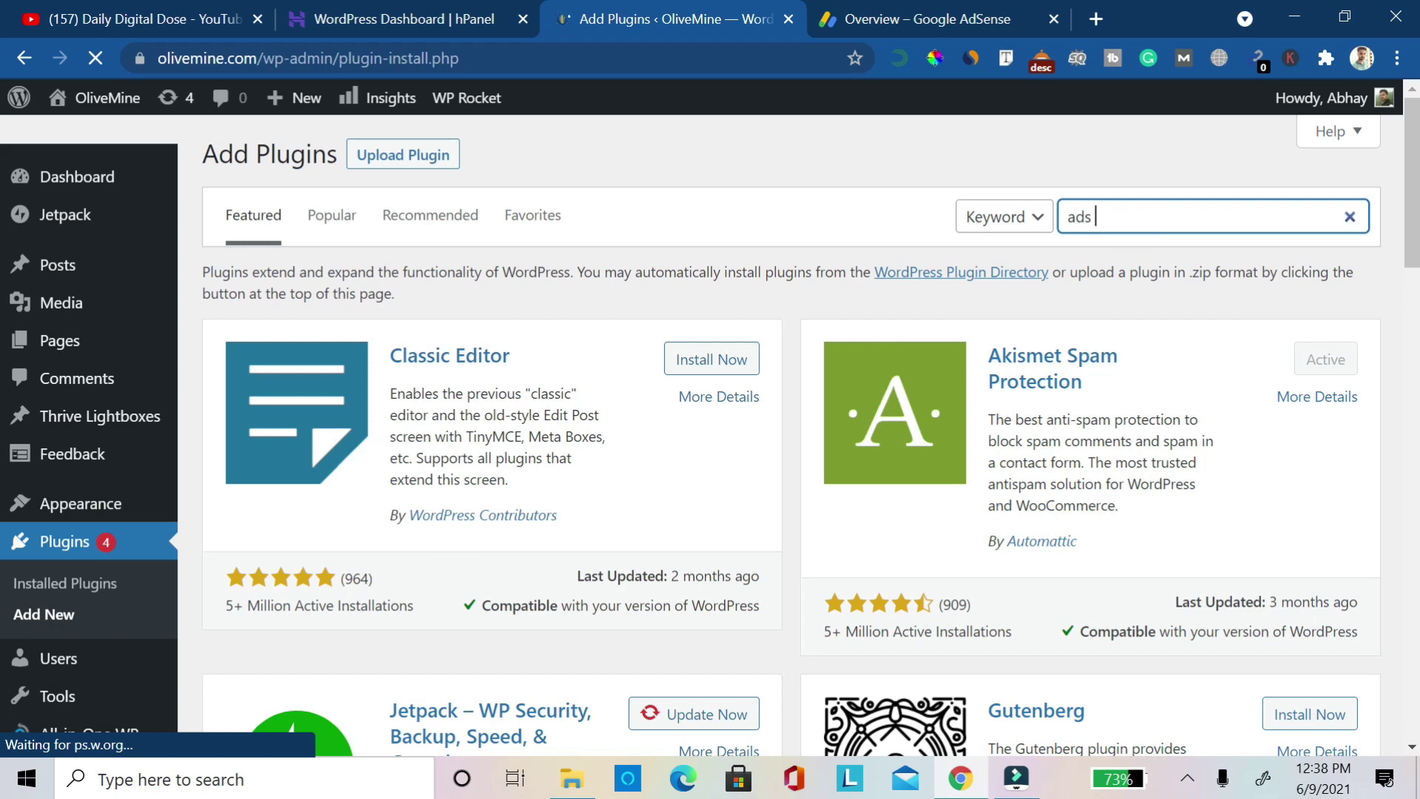
{"action": "type", "text": "instere"}
{"action": "key", "text": "BackSpace"}
{"action": "key", "text": "BackSpace"}
{"action": "key", "text": "BackSpace"}
{"action": "key", "text": "BackSpace"}
{"action": "key", "text": "BackSpace"}
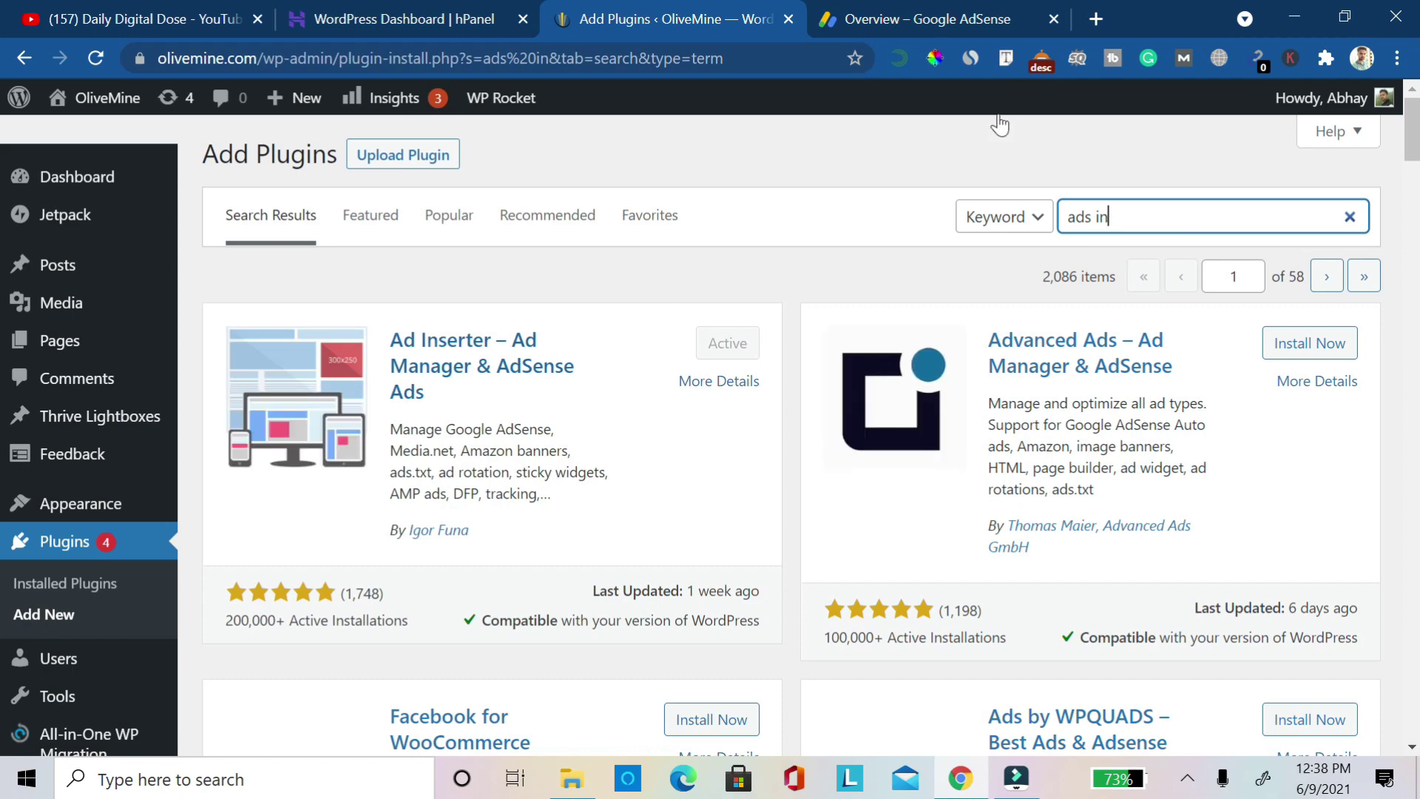
Look over the Ad Inserter plugin among the search results, then open its settings page
{"action": "scroll", "coordinate": [1000, 126], "scroll_direction": "down", "scroll_amount": 2}
{"action": "scroll", "coordinate": [1000, 125], "scroll_direction": "up", "scroll_amount": 1}
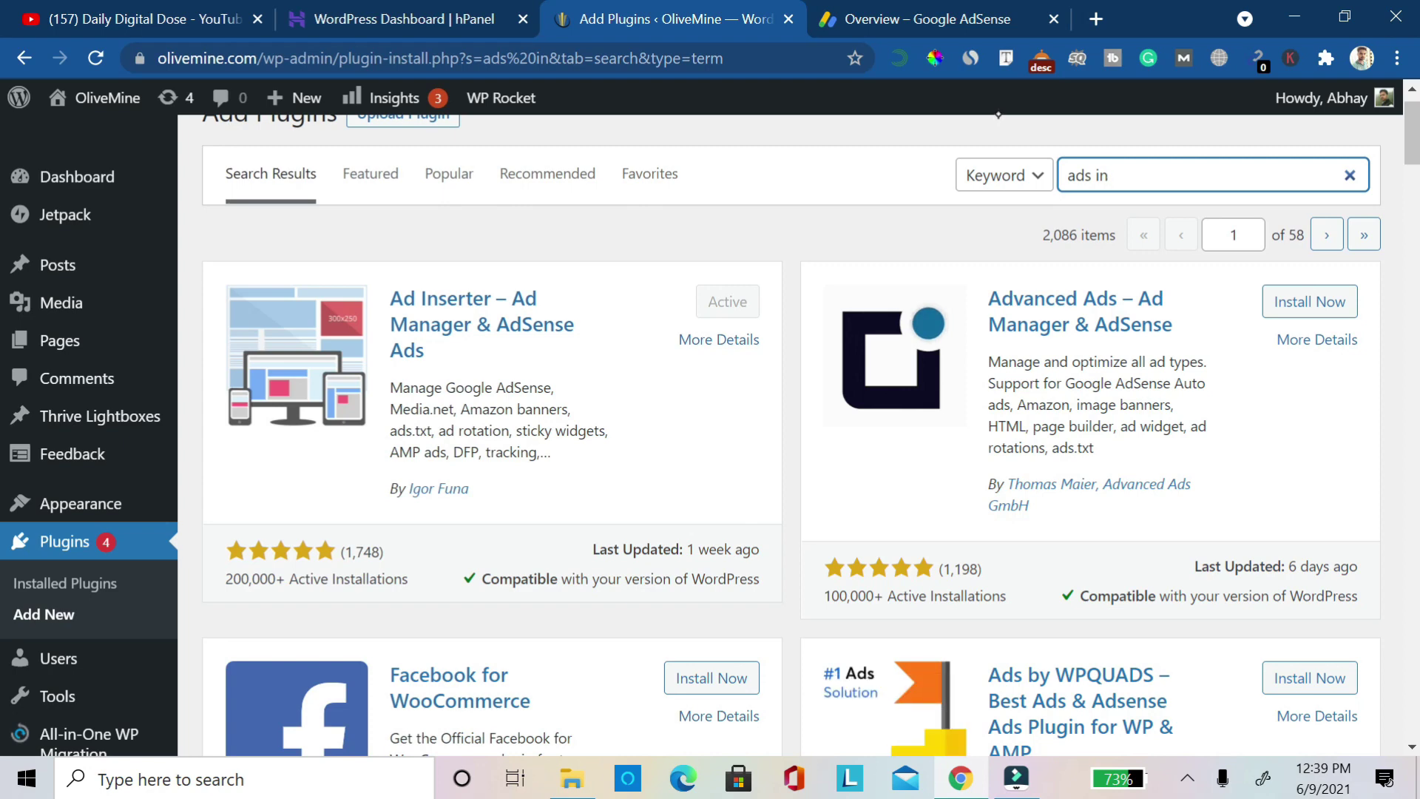
{"action": "scroll", "coordinate": [998, 116], "scroll_direction": "down", "scroll_amount": 6}
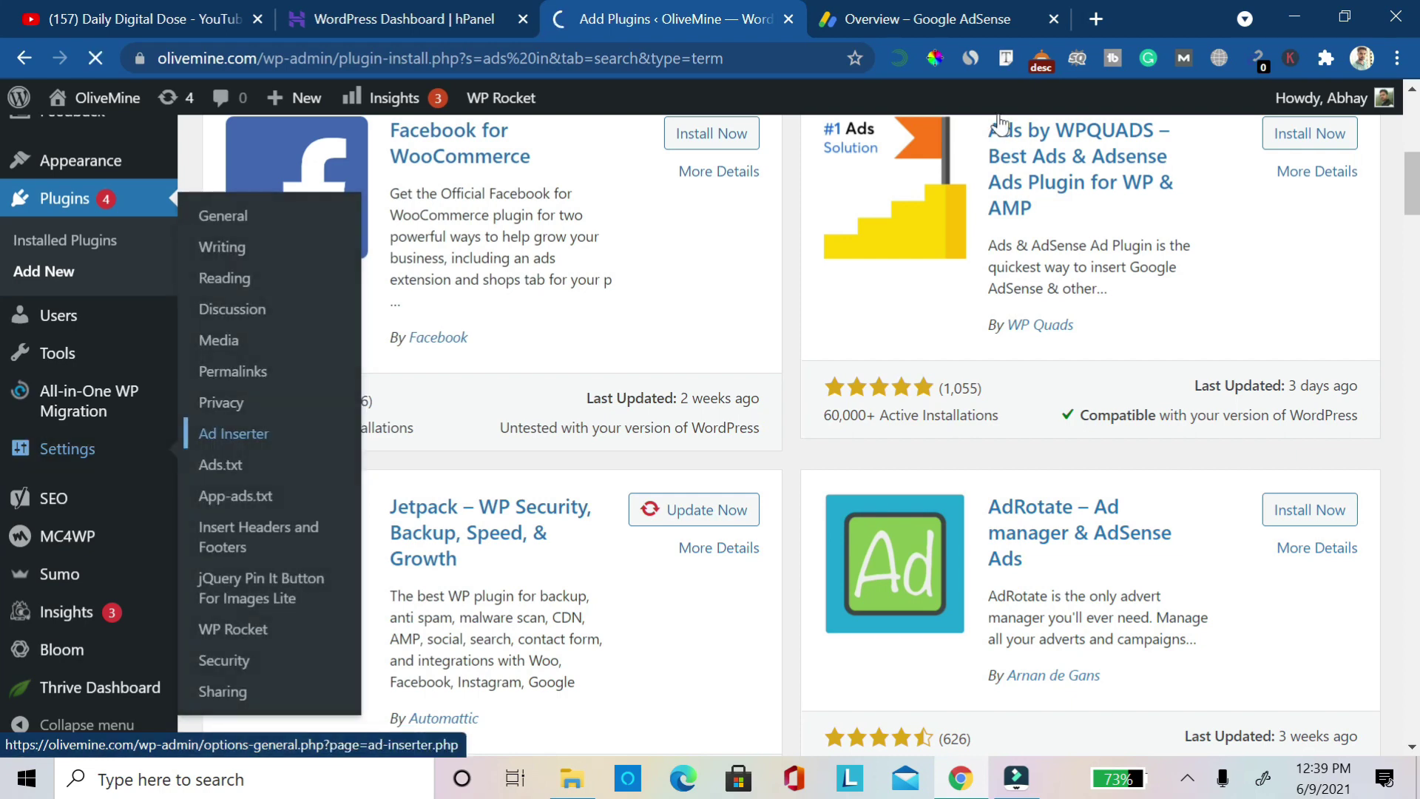
{"action": "key", "text": "Return"}
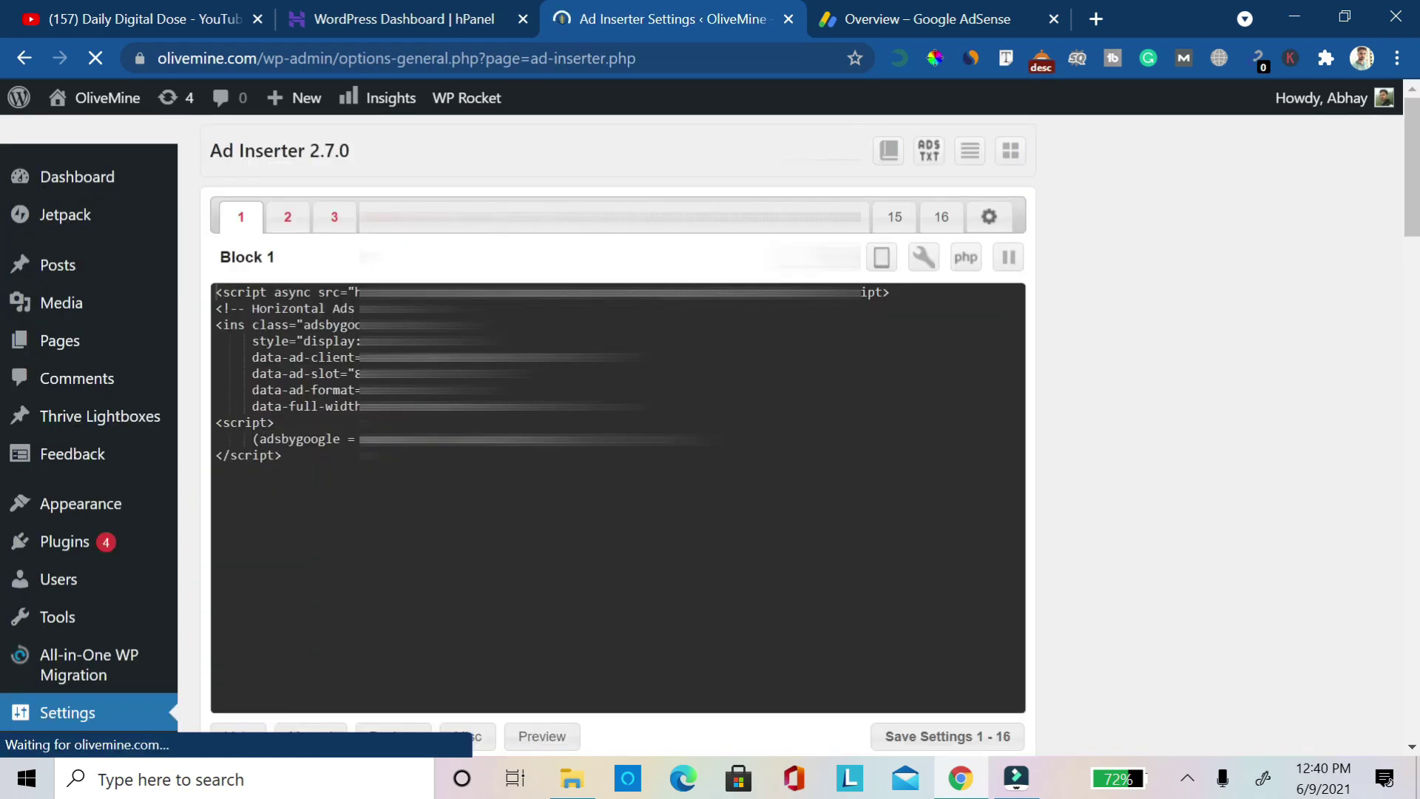
{"action": "scroll", "coordinate": [618, 444], "scroll_direction": "down", "scroll_amount": 3}
{"action": "scroll", "coordinate": [618, 444], "scroll_direction": "up", "scroll_amount": 3}
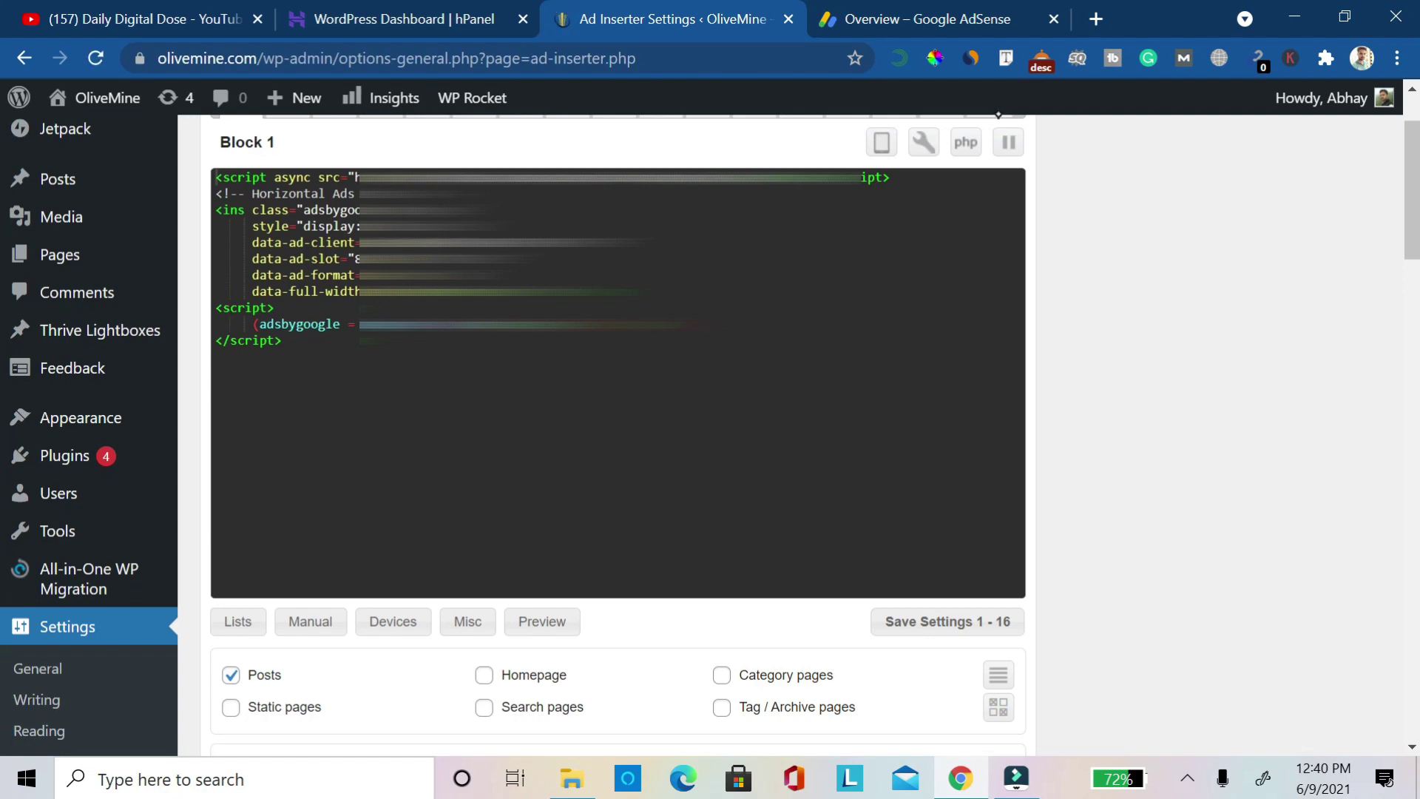
Switch to Google AdSense and open the HTML code of the existing display ad unit named "Ads Code"
{"action": "key", "text": "ctrl+Tab"}
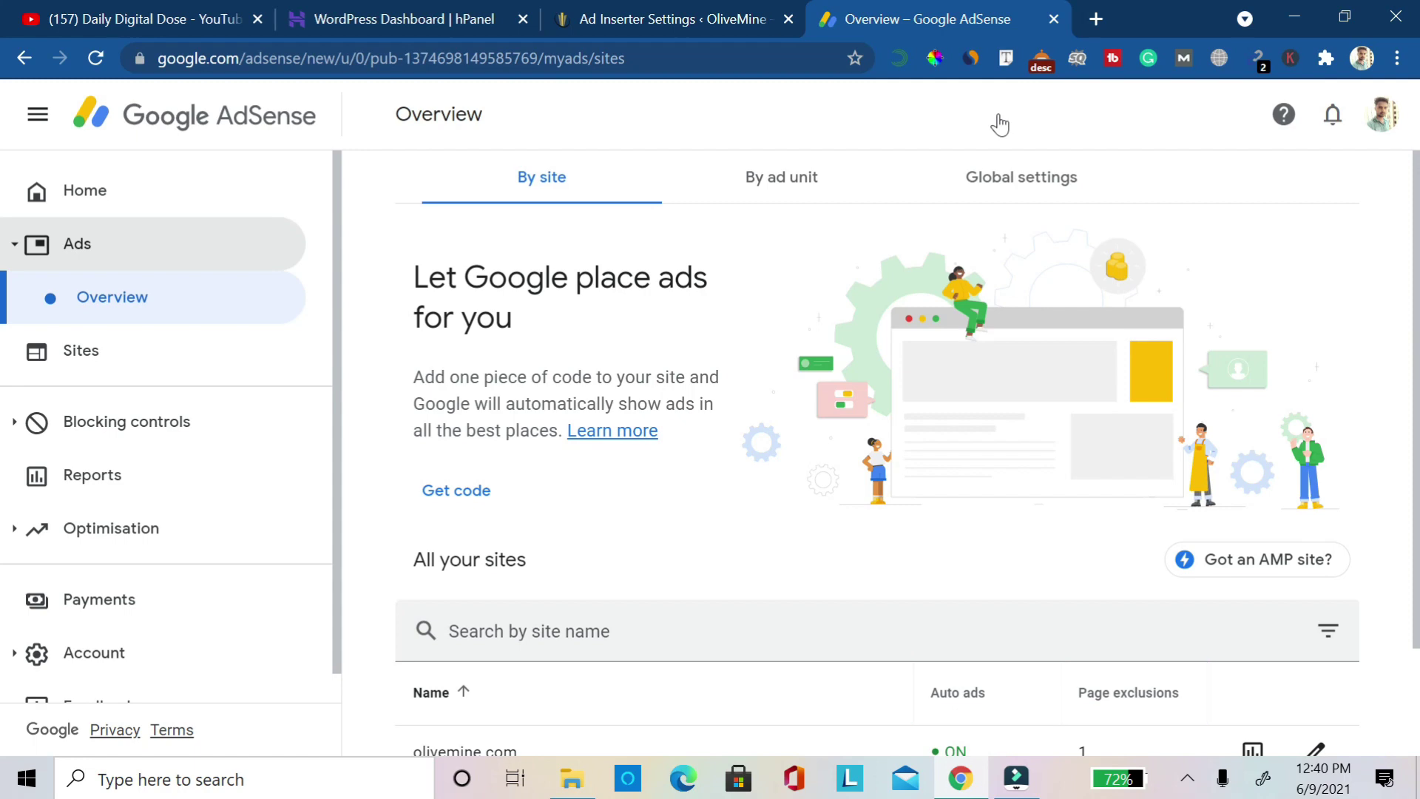
{"action": "scroll", "coordinate": [1000, 125], "scroll_direction": "down", "scroll_amount": 3}
{"action": "scroll", "coordinate": [1000, 124], "scroll_direction": "up", "scroll_amount": 3}
{"action": "left_click", "coordinate": [781, 176]}
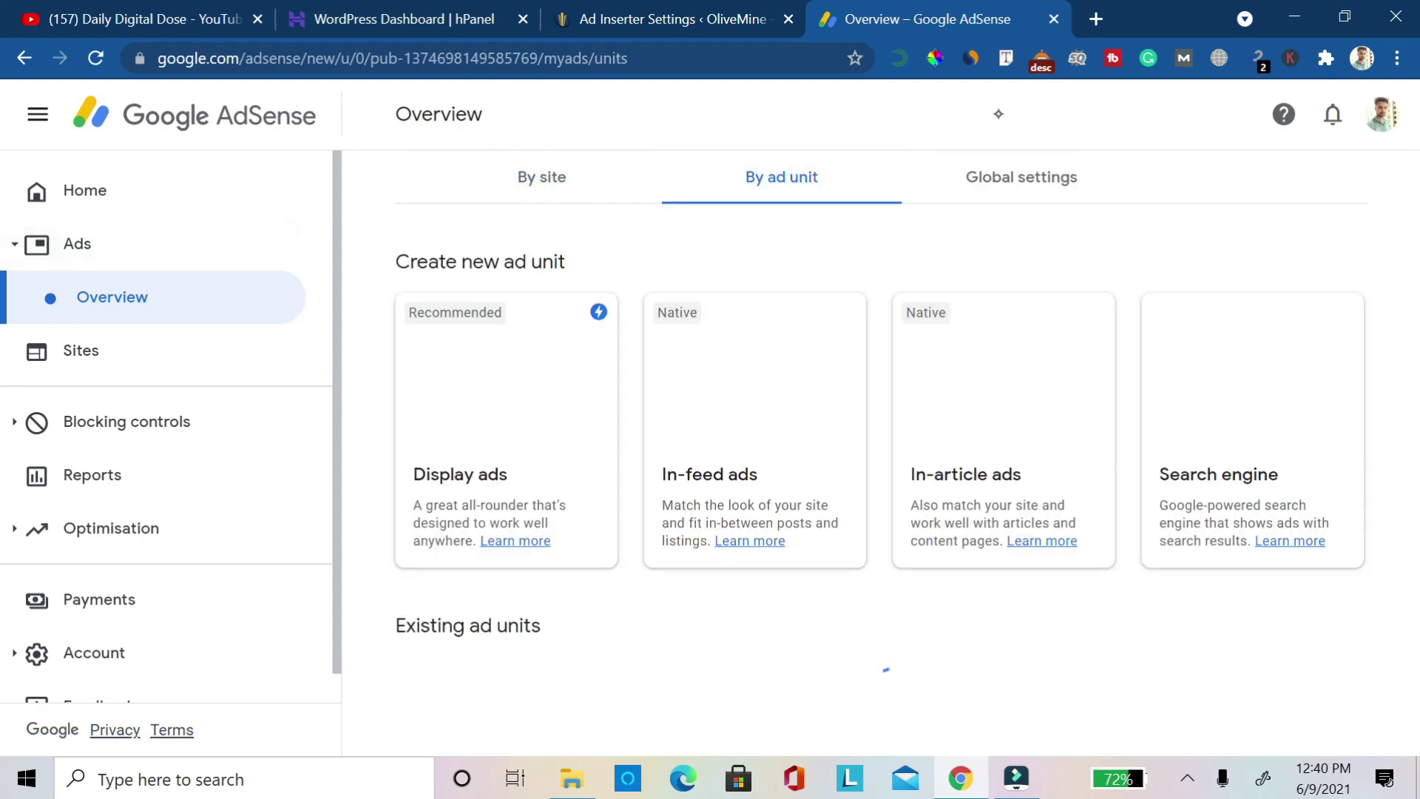
{"action": "scroll", "coordinate": [999, 114], "scroll_direction": "down", "scroll_amount": 1}
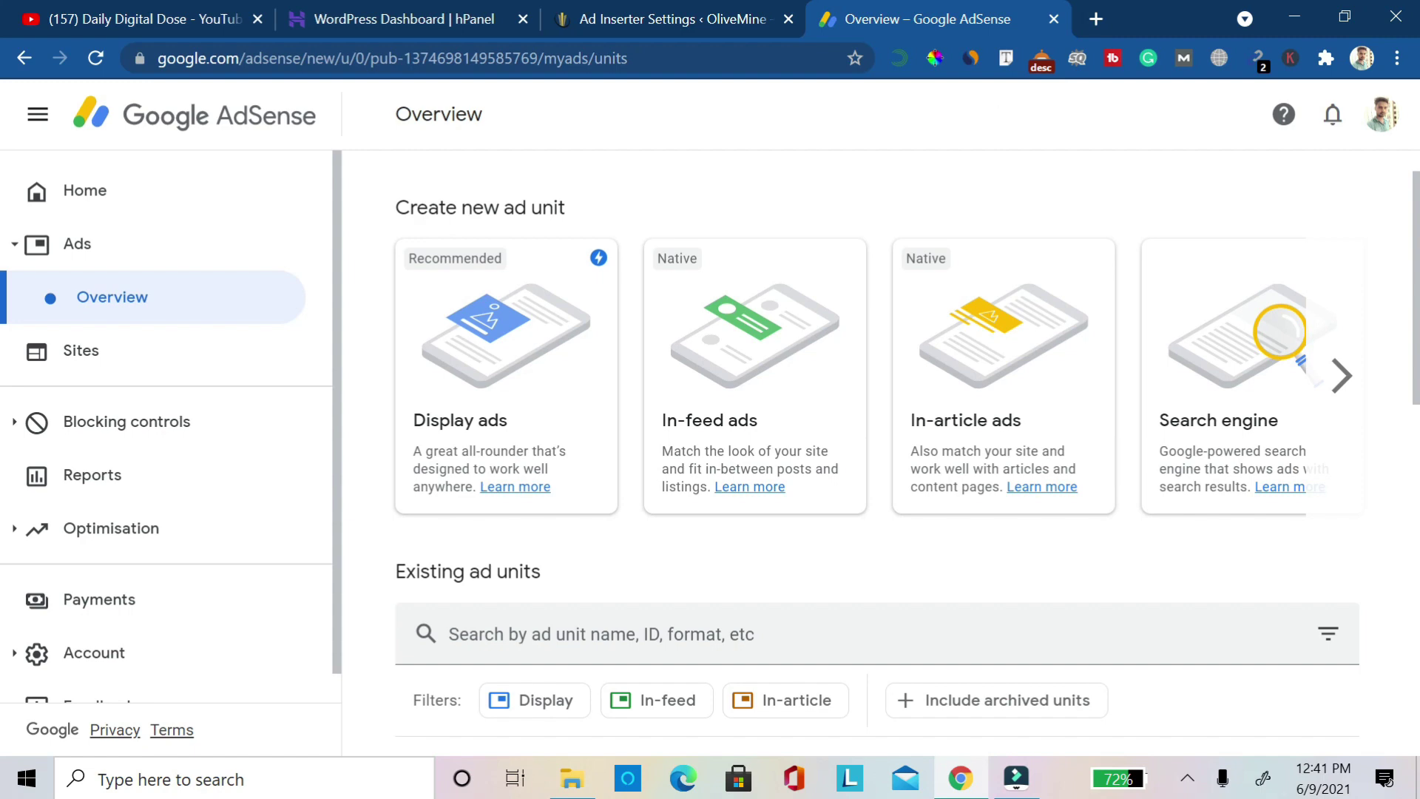
{"action": "scroll", "coordinate": [907, 453], "scroll_direction": "down", "scroll_amount": 8}
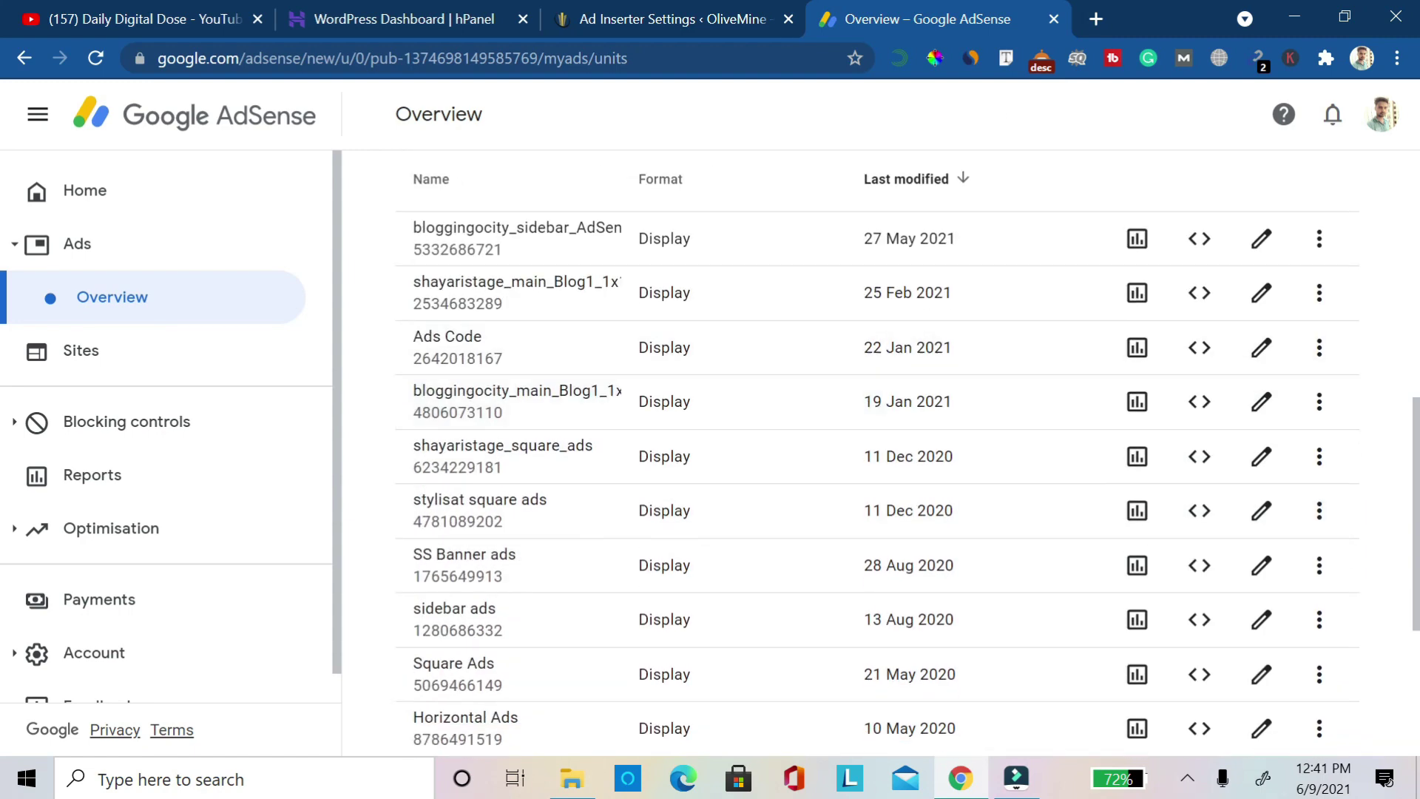
{"action": "left_click", "coordinate": [1261, 348]}
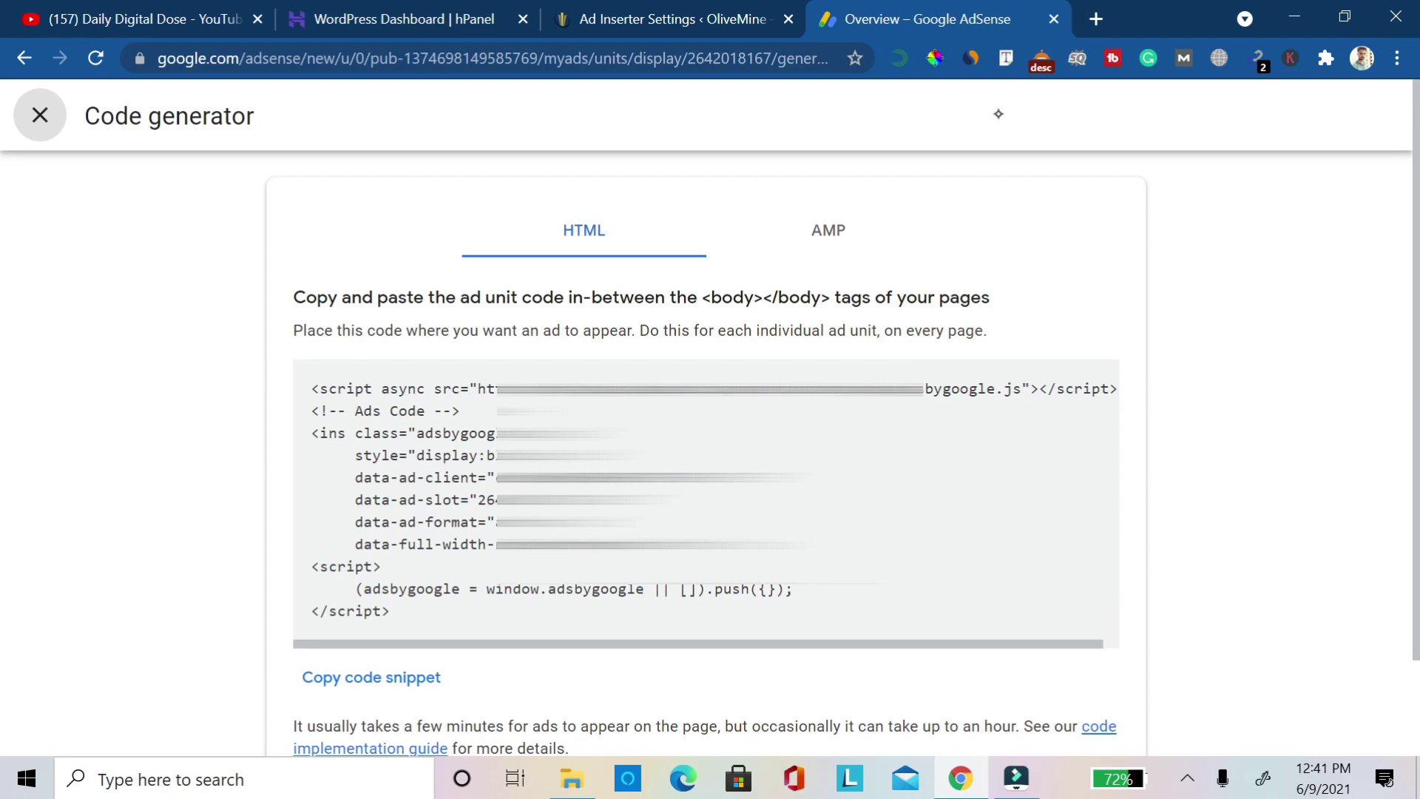
Return to the Ad Inserter settings and review Block 1's ad code, page types and insertion settings
{"action": "key", "text": "ctrl+shift+Tab"}
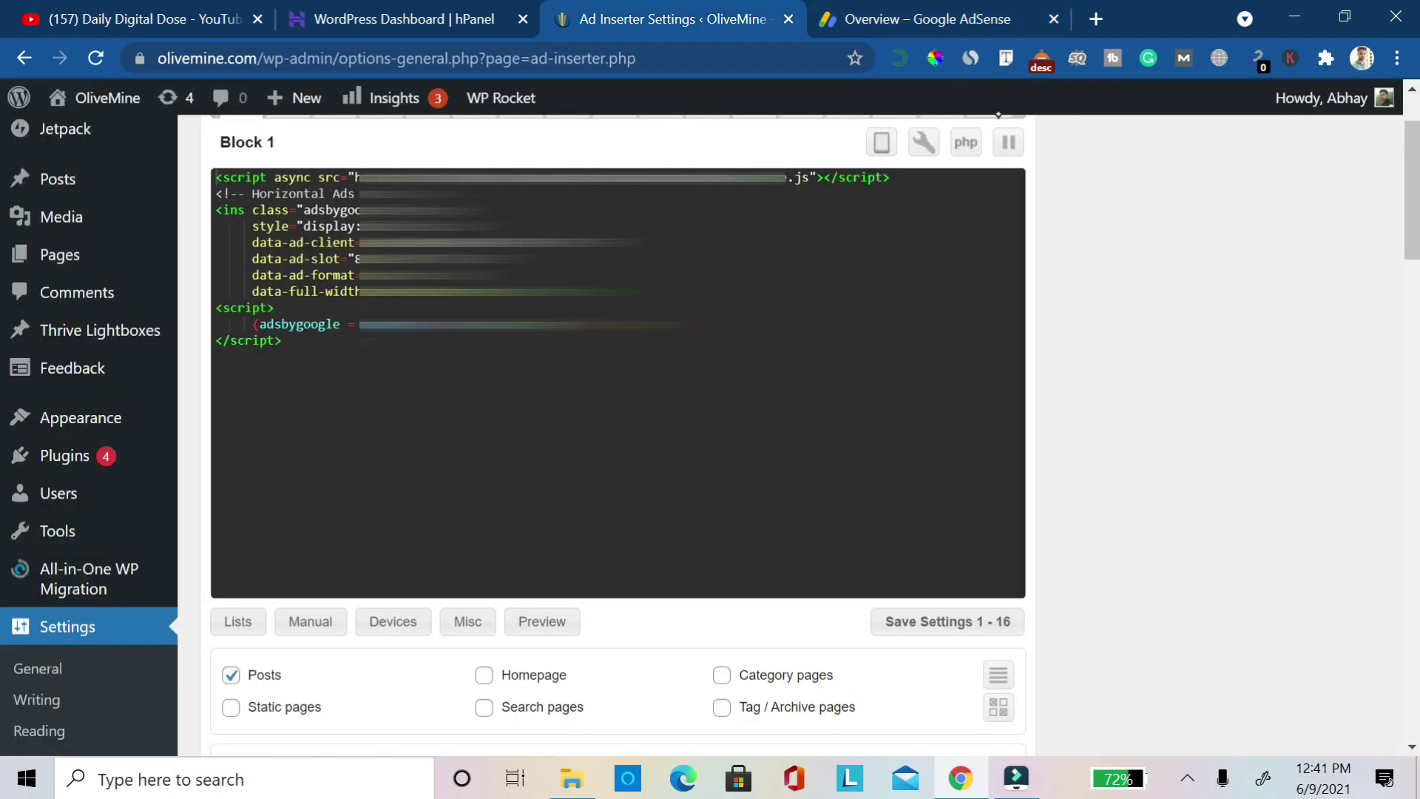
{"action": "scroll", "coordinate": [618, 433], "scroll_direction": "up", "scroll_amount": 2}
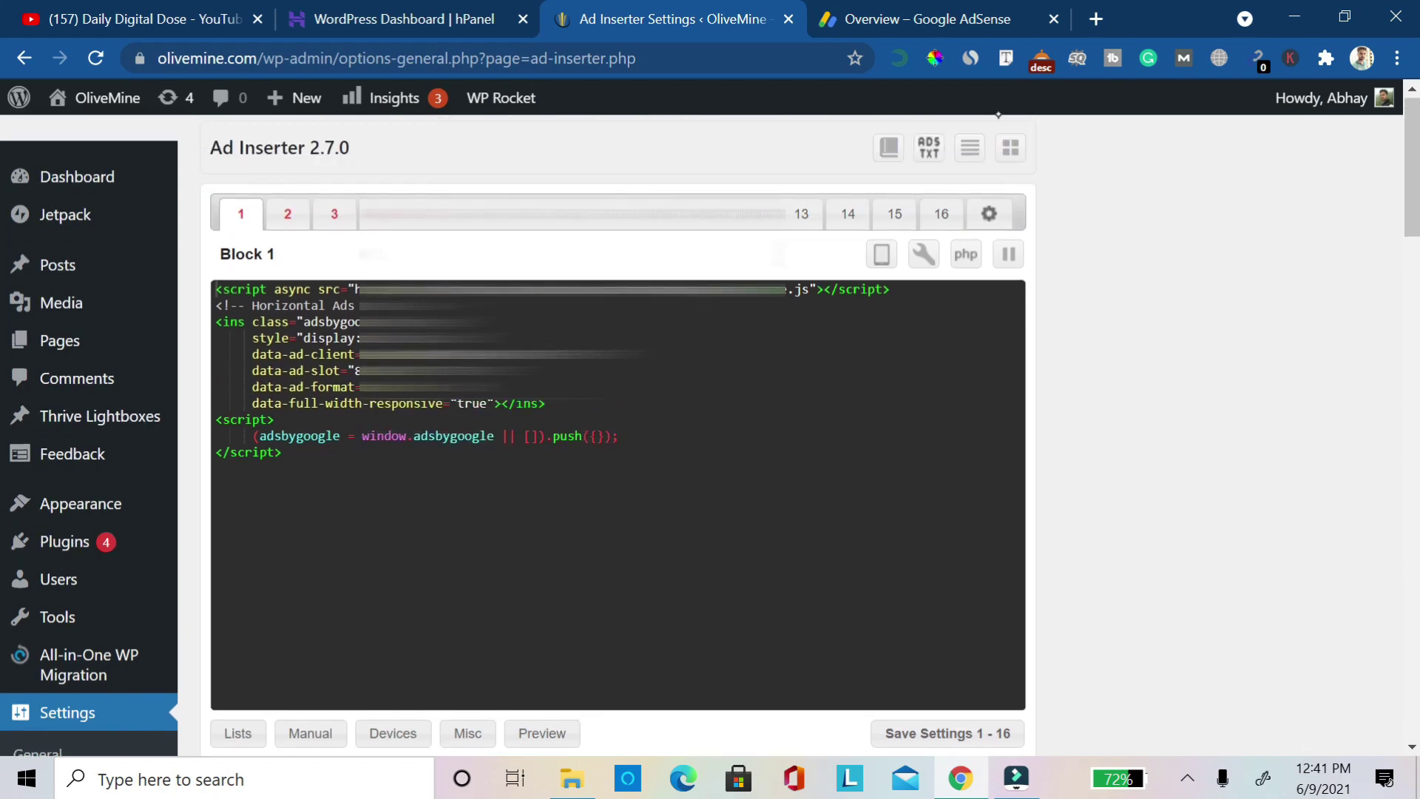
{"action": "scroll", "coordinate": [999, 115], "scroll_direction": "down", "scroll_amount": 1}
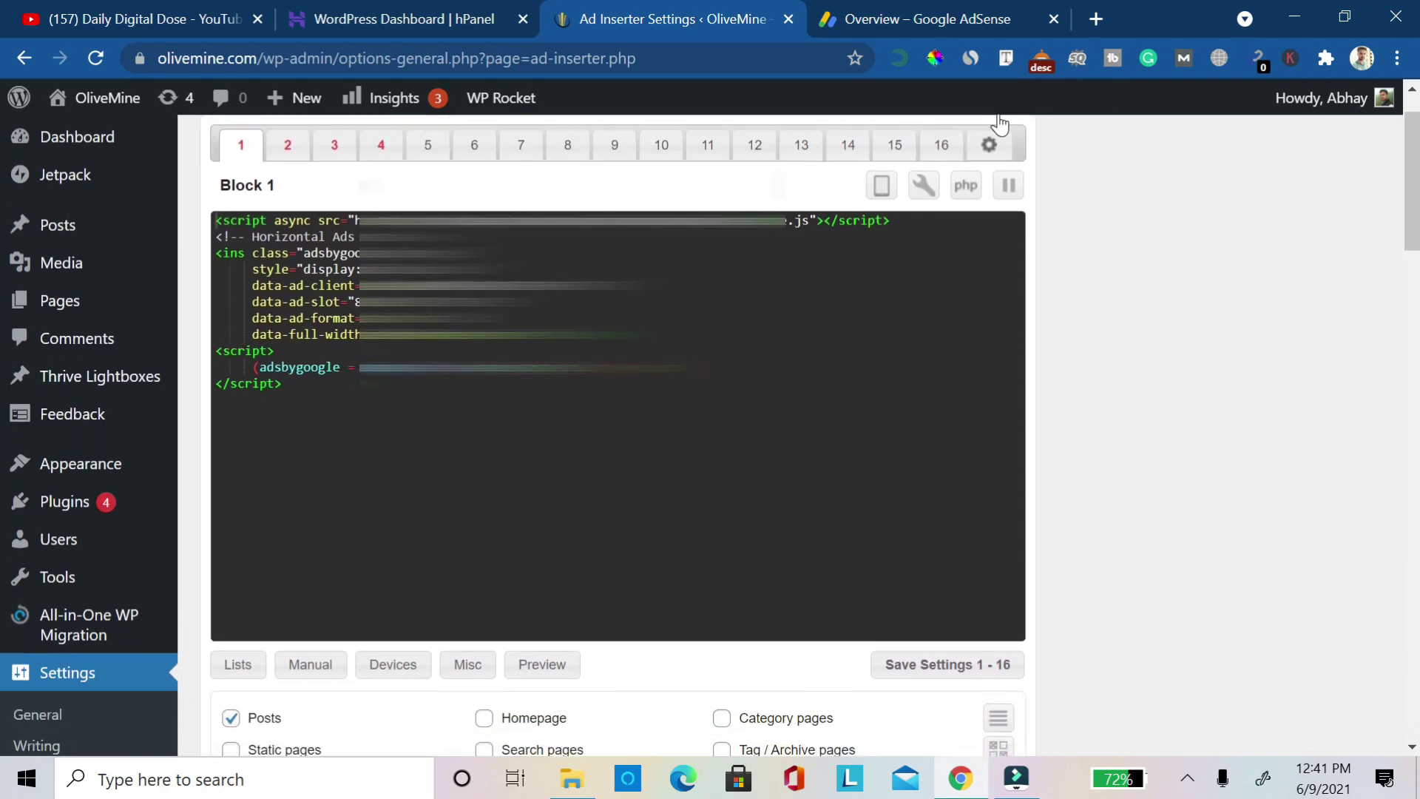
{"action": "scroll", "coordinate": [1000, 124], "scroll_direction": "down", "scroll_amount": 6}
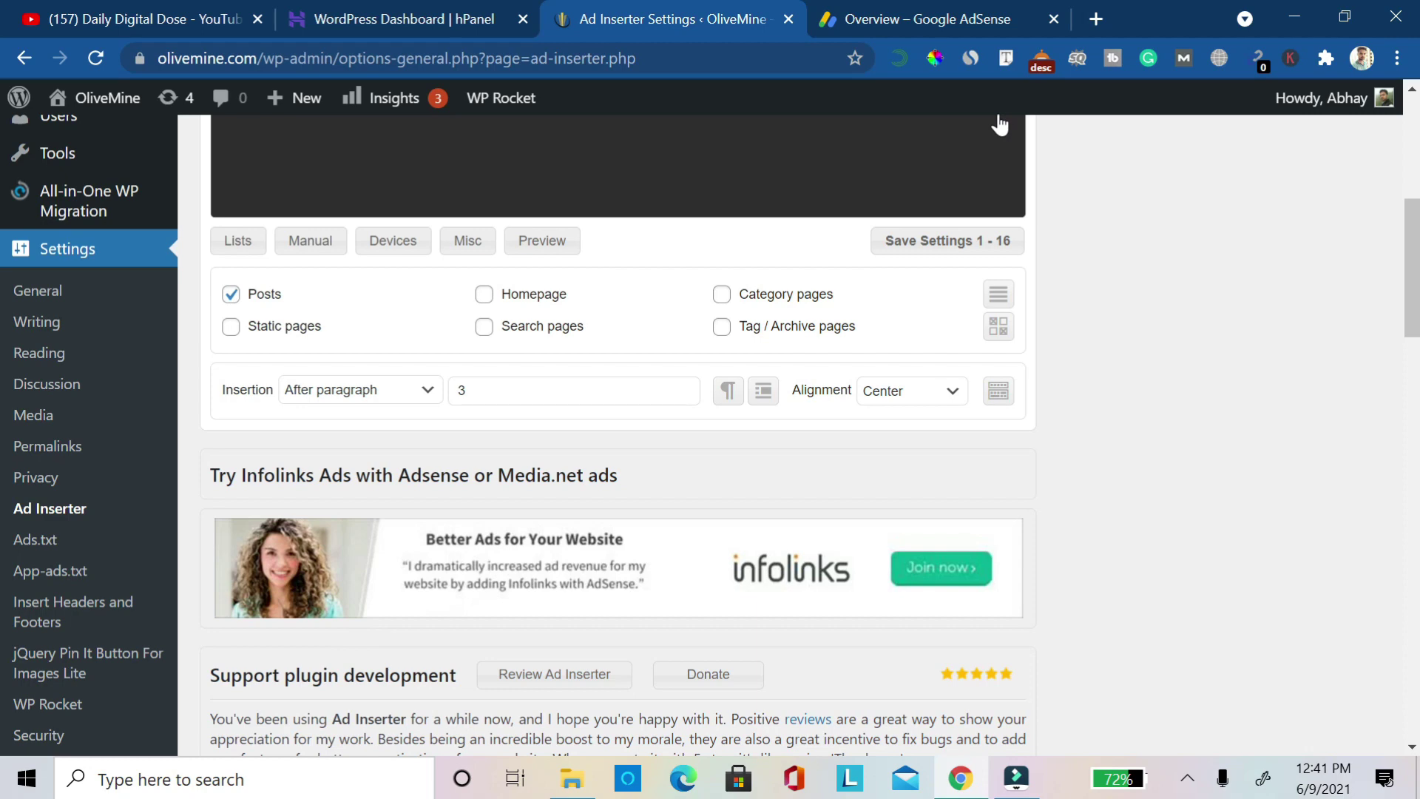
{"action": "scroll", "coordinate": [1000, 125], "scroll_direction": "up", "scroll_amount": 6}
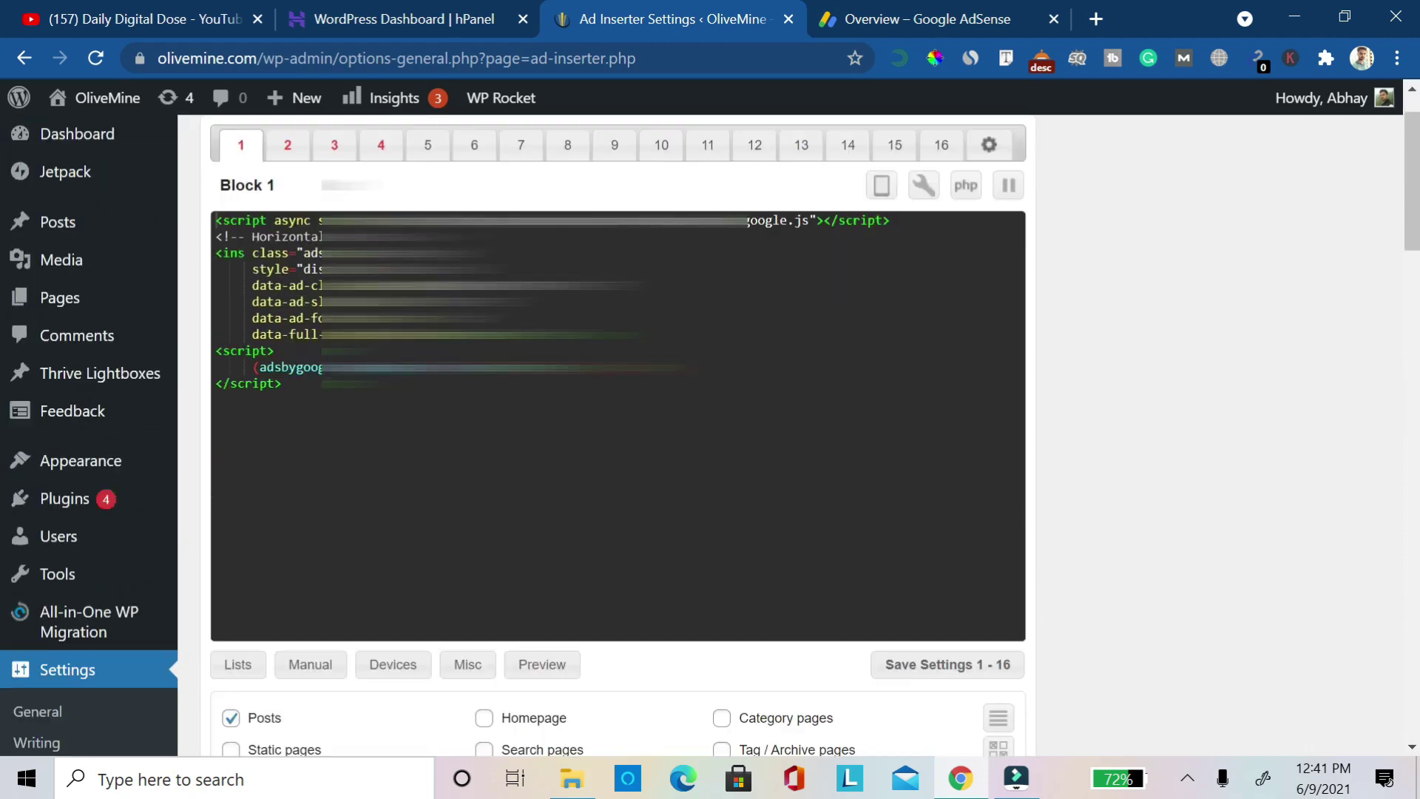
{"action": "scroll", "coordinate": [998, 118], "scroll_direction": "down", "scroll_amount": 6}
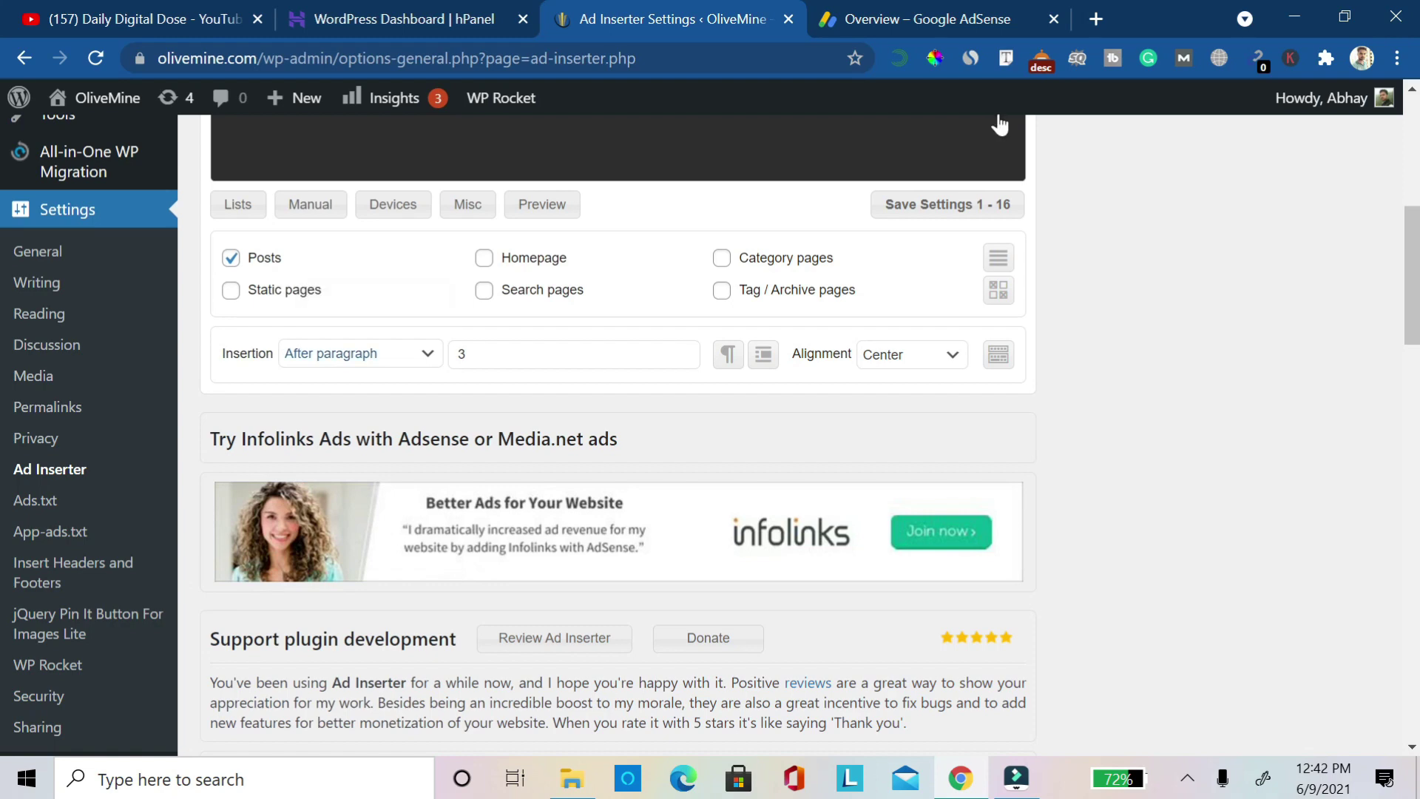
Examine Block 1's insertion choices for placing the ad before or after the post, content, paragraphs and images
{"action": "left_click", "coordinate": [360, 354]}
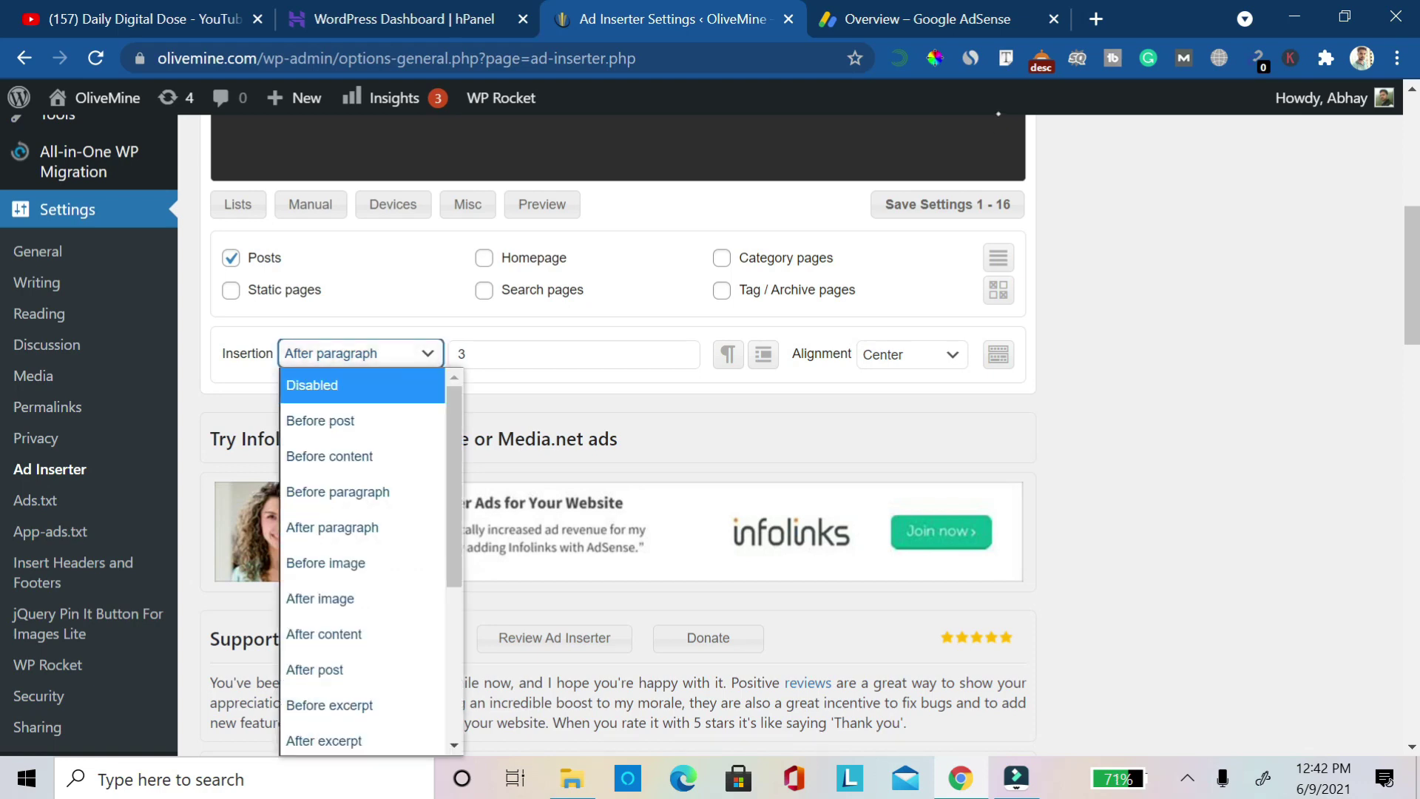
{"action": "key", "text": "Down"}
{"action": "key", "text": "Down"}
{"action": "key", "text": "Down"}
{"action": "key", "text": "Down"}
{"action": "scroll", "coordinate": [362, 562], "scroll_direction": "down", "scroll_amount": 4}
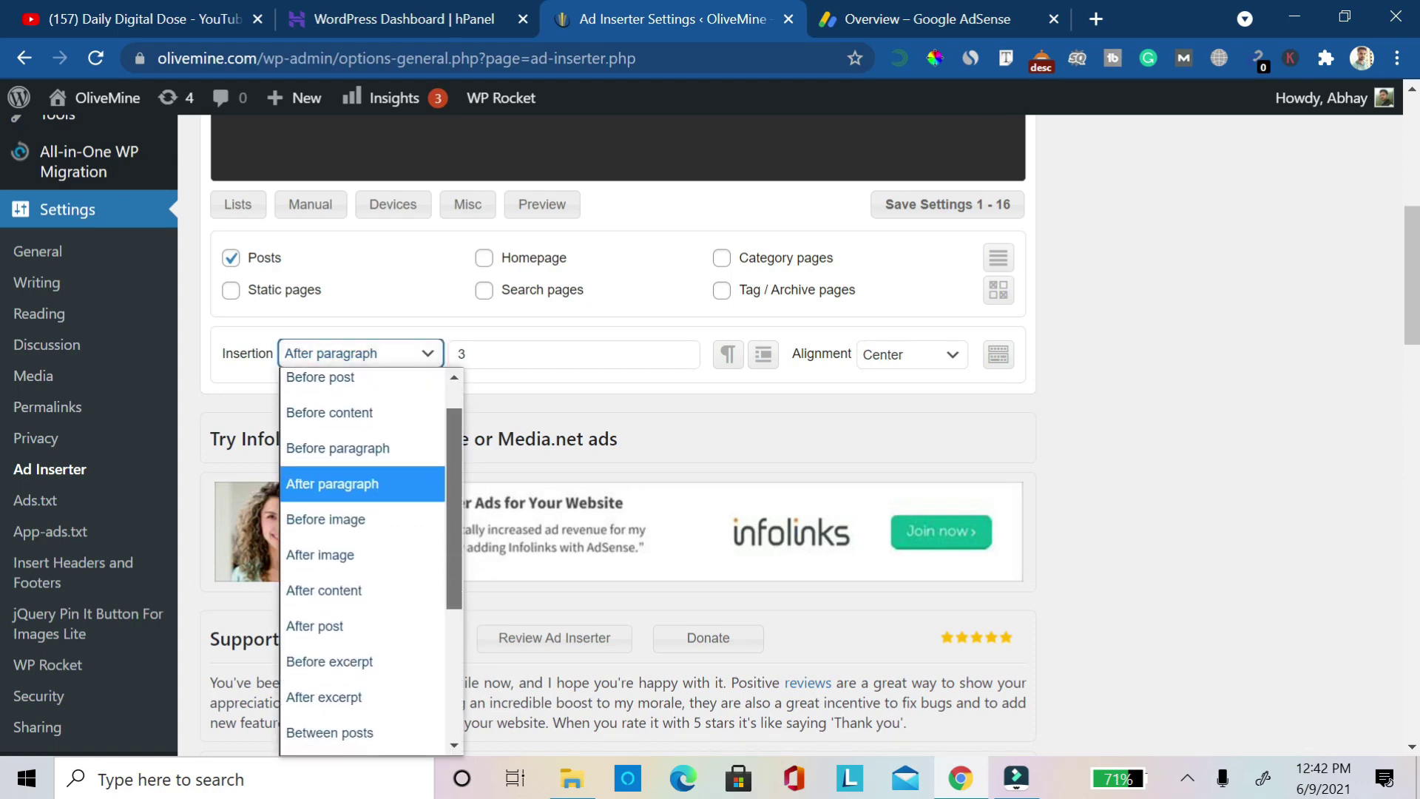
{"action": "scroll", "coordinate": [362, 562], "scroll_direction": "up", "scroll_amount": 3}
{"action": "scroll", "coordinate": [363, 563], "scroll_direction": "up", "scroll_amount": 1}
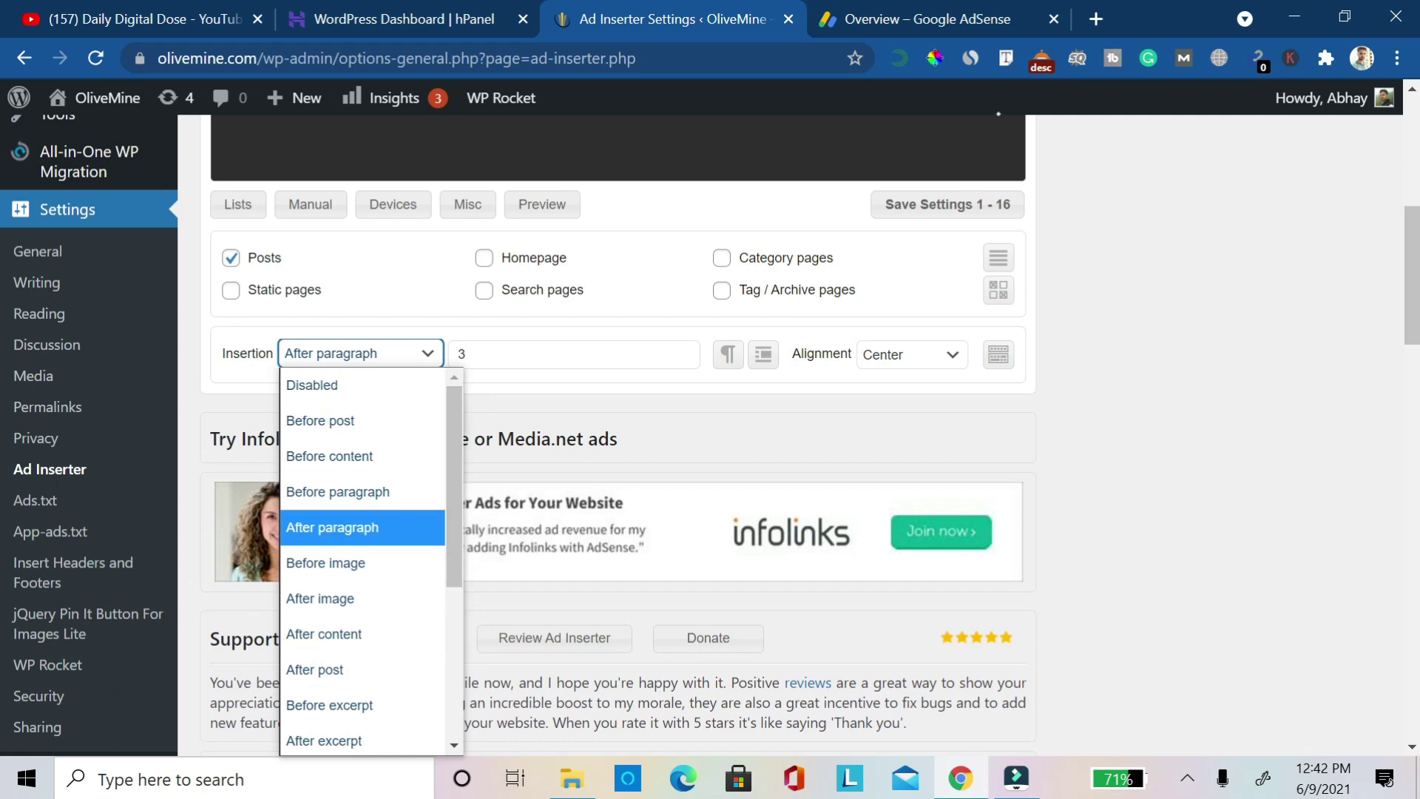
{"action": "key", "text": "Up"}
{"action": "key", "text": "Up"}
{"action": "key", "text": "Up"}
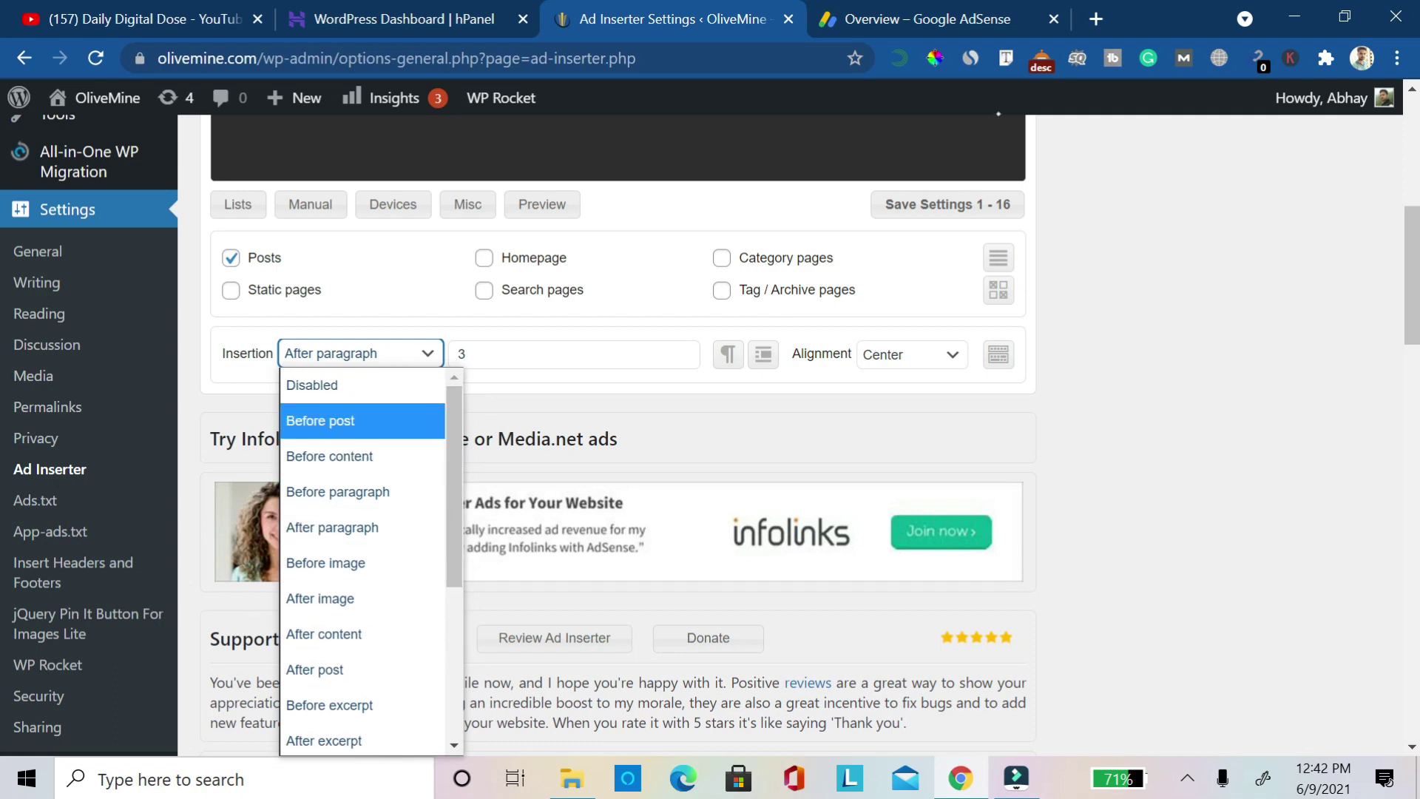
{"action": "key", "text": "Down"}
{"action": "key", "text": "Down"}
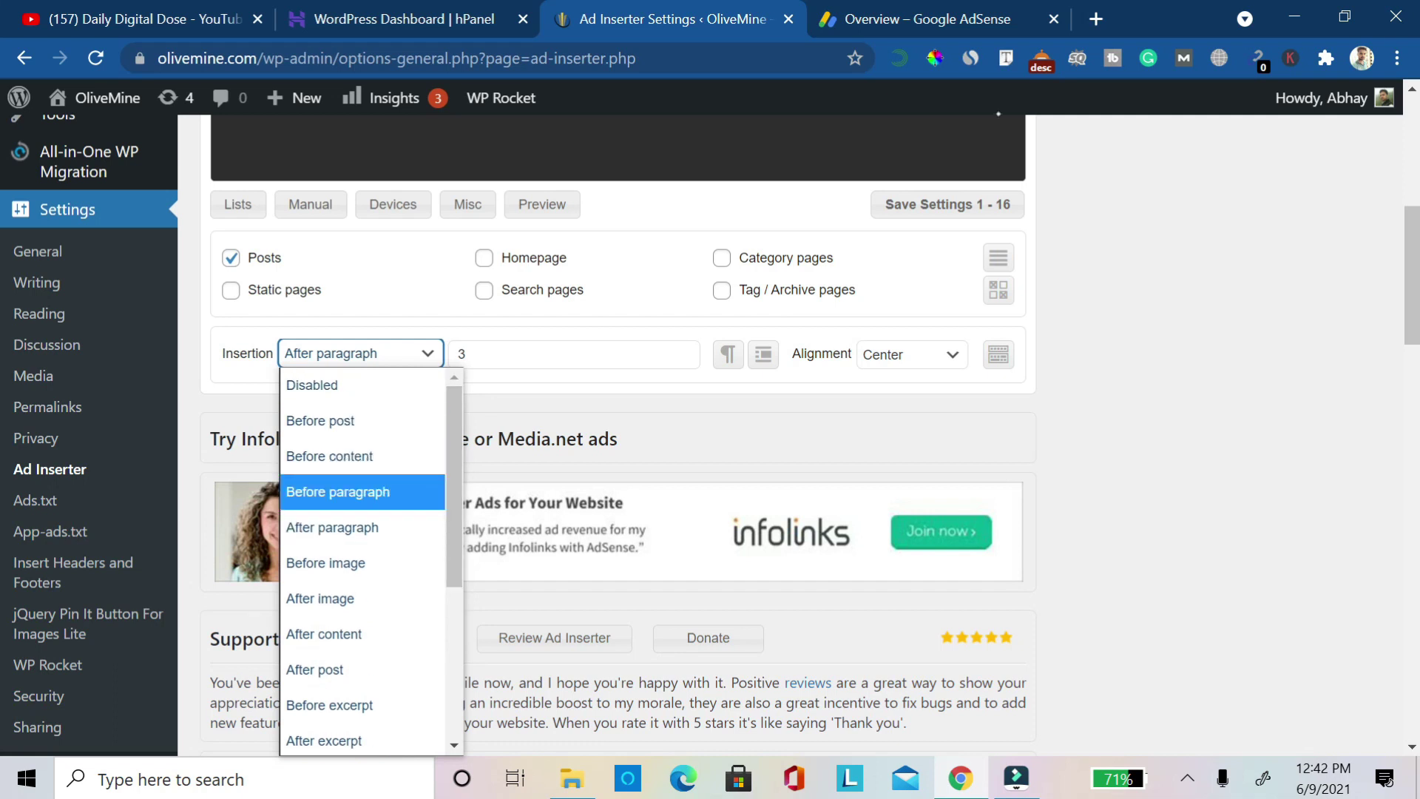
{"action": "key", "text": "Down"}
{"action": "key", "text": "Down"}
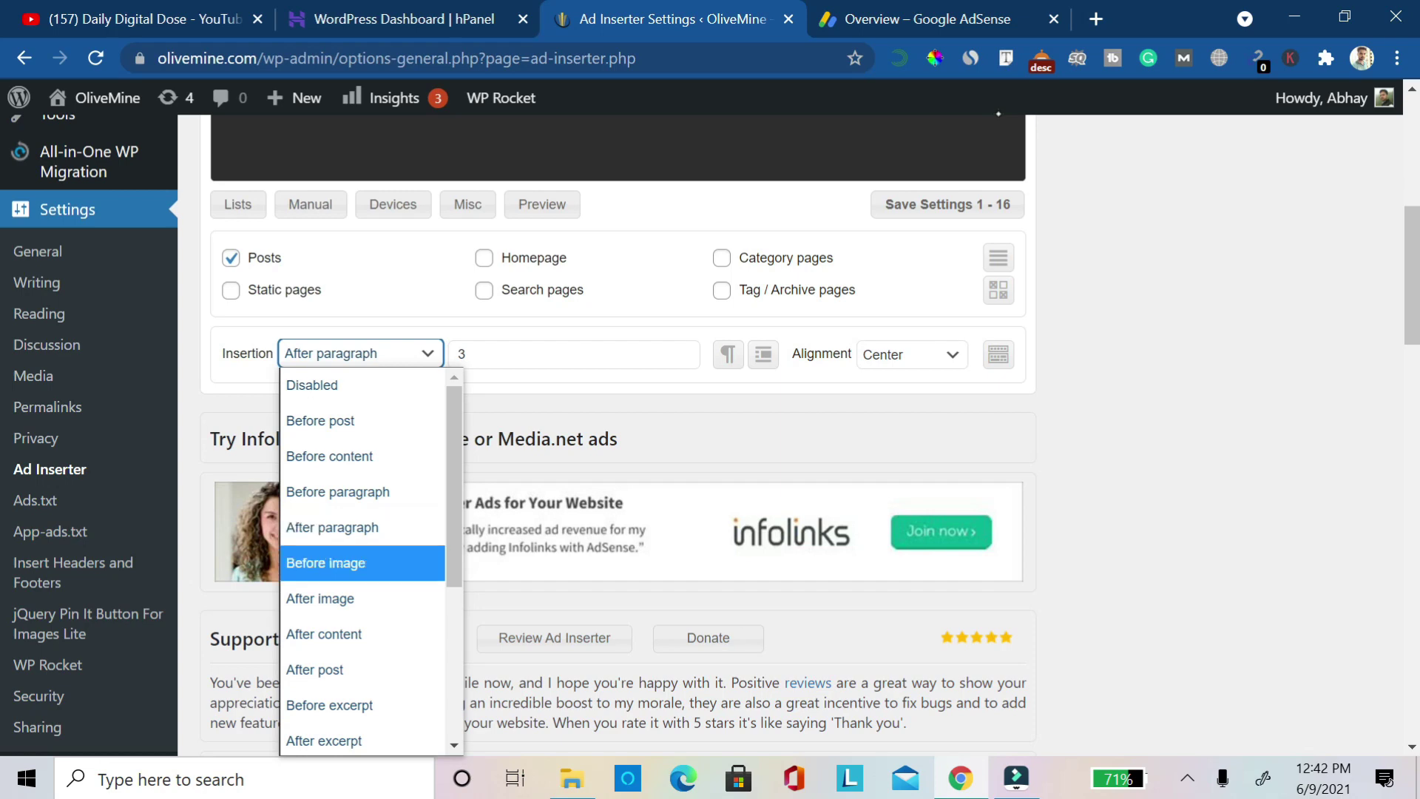
{"action": "key", "text": "Down"}
{"action": "key", "text": "Down"}
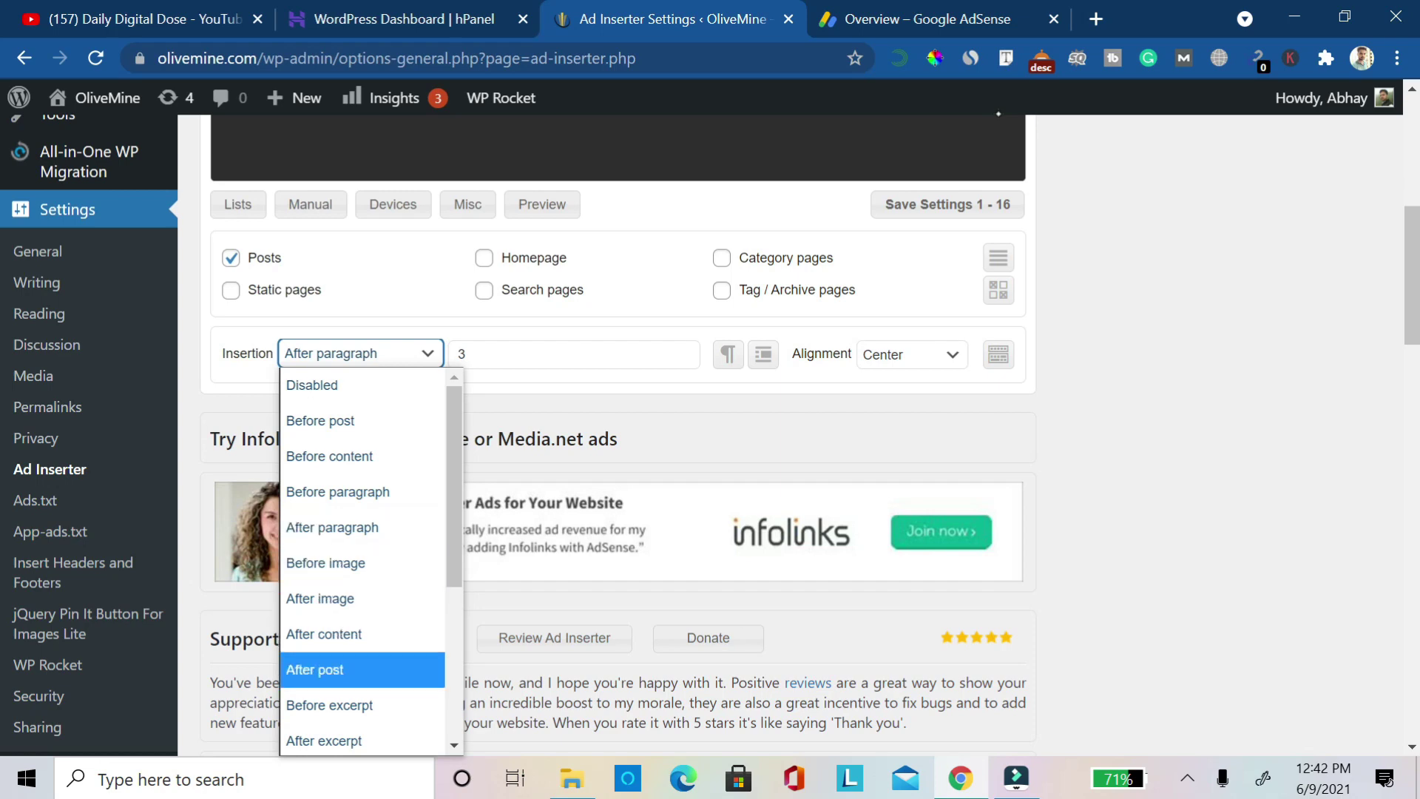
Examine the remaining insertion choices for Block 1, covering excerpts, comments, the footer and HTML elements
{"action": "left_click_drag", "start_coordinate": [455, 554], "coordinate": [454, 710]}
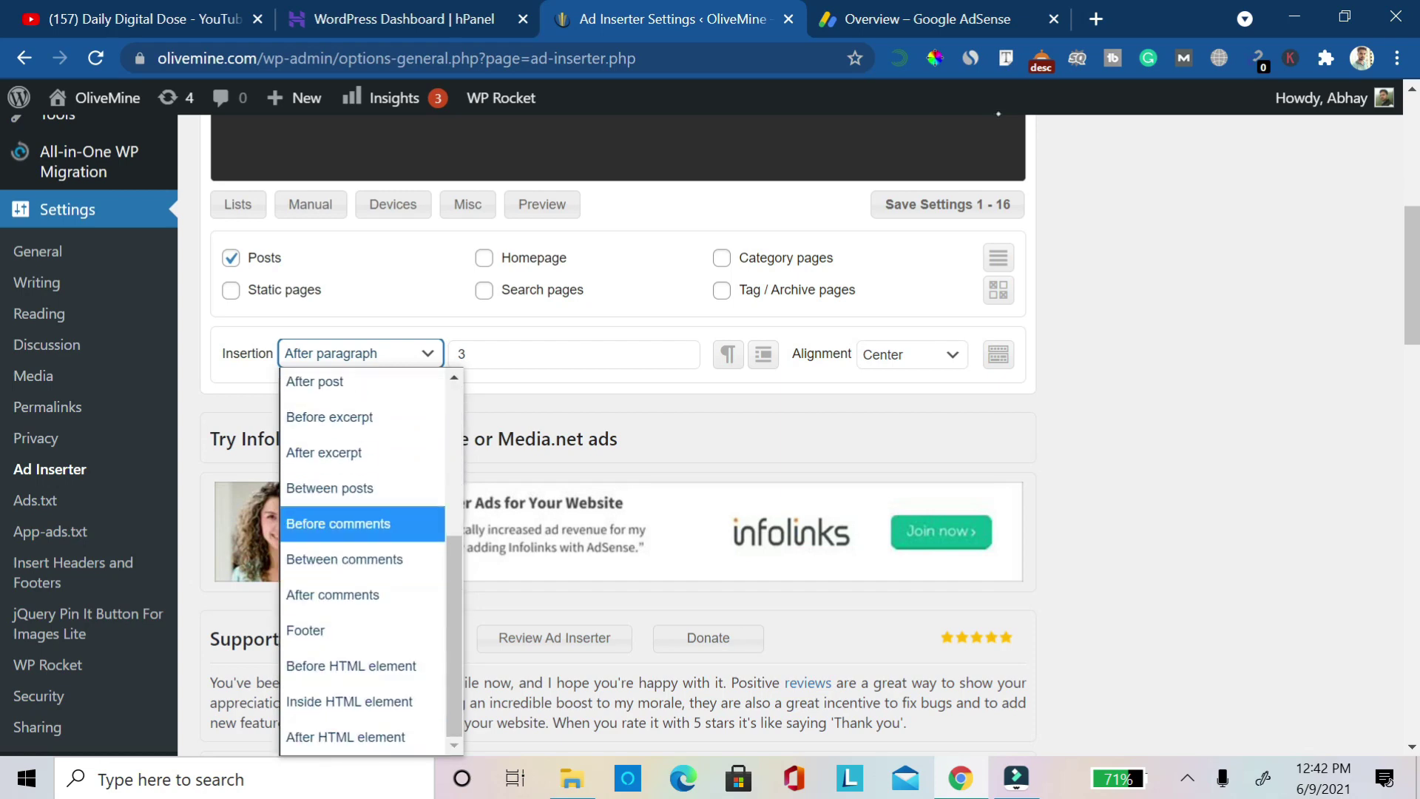
{"action": "key", "text": "Up"}
{"action": "key", "text": "Up"}
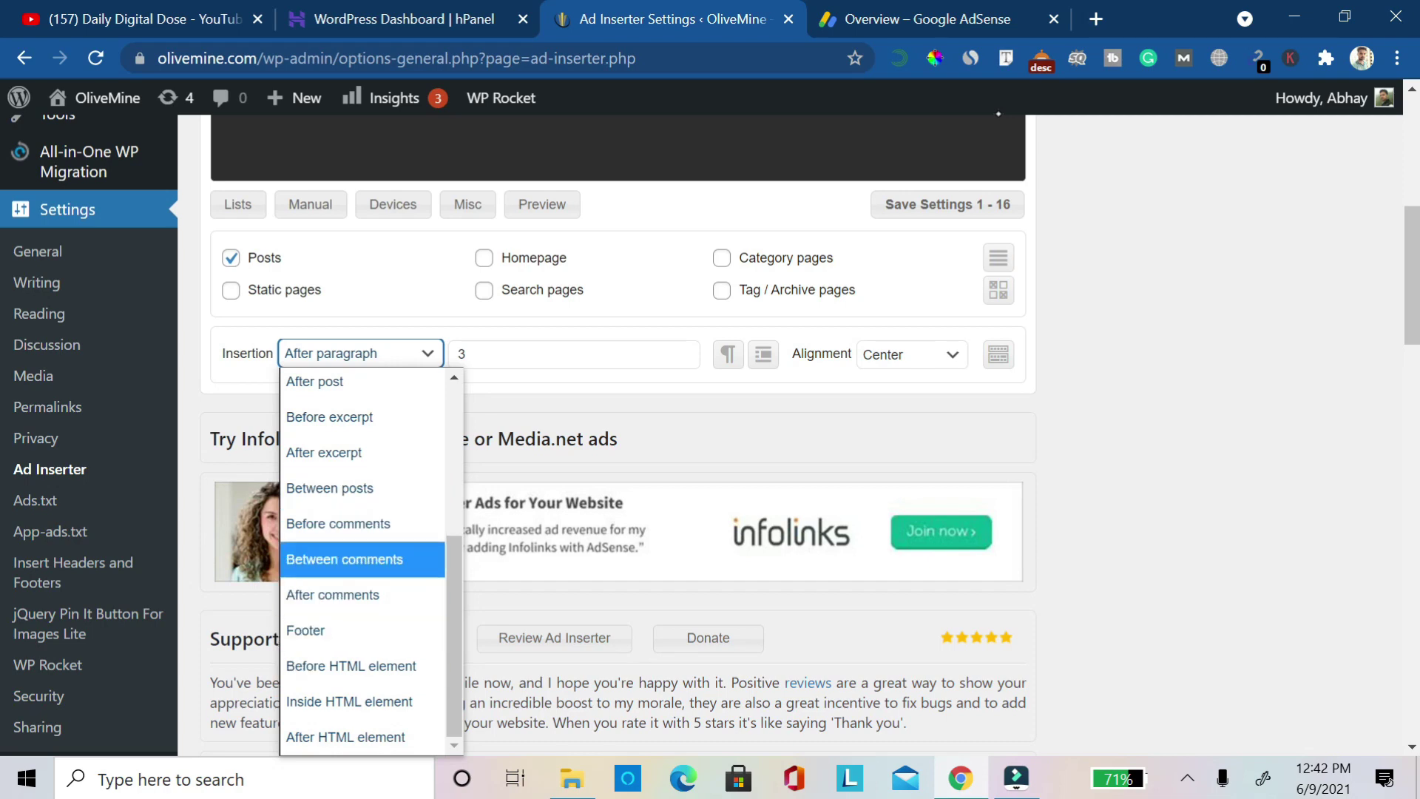
{"action": "key", "text": "Up"}
{"action": "key", "text": "Down"}
{"action": "key", "text": "Down"}
{"action": "key", "text": "Down"}
{"action": "key", "text": "Down"}
{"action": "key", "text": "Down"}
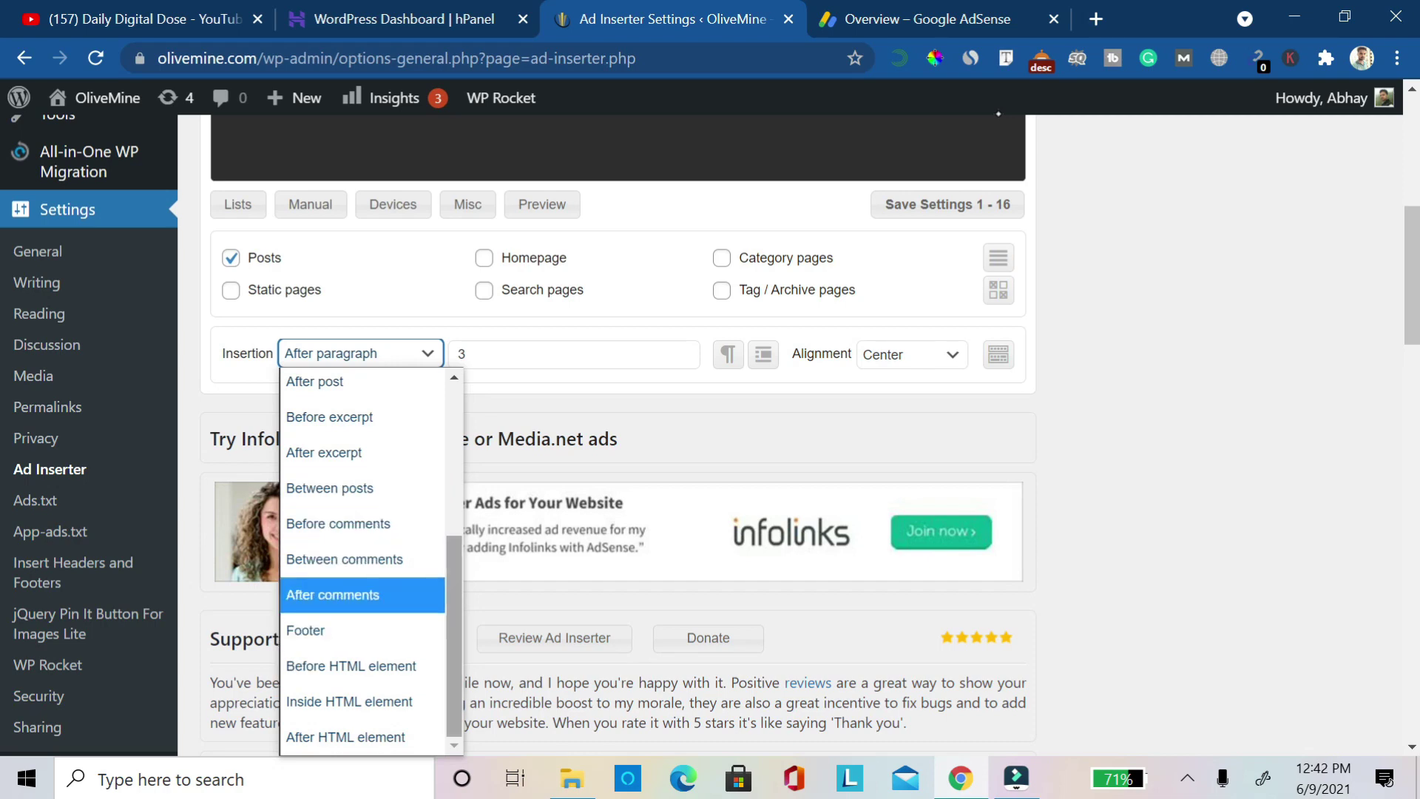
Revisit Block 1's paragraph-based insertion choices and check the paragraph number field, leaving the insertion settings as they are
{"action": "scroll", "coordinate": [363, 562], "scroll_direction": "up", "scroll_amount": 4}
{"action": "key", "text": "Home"}
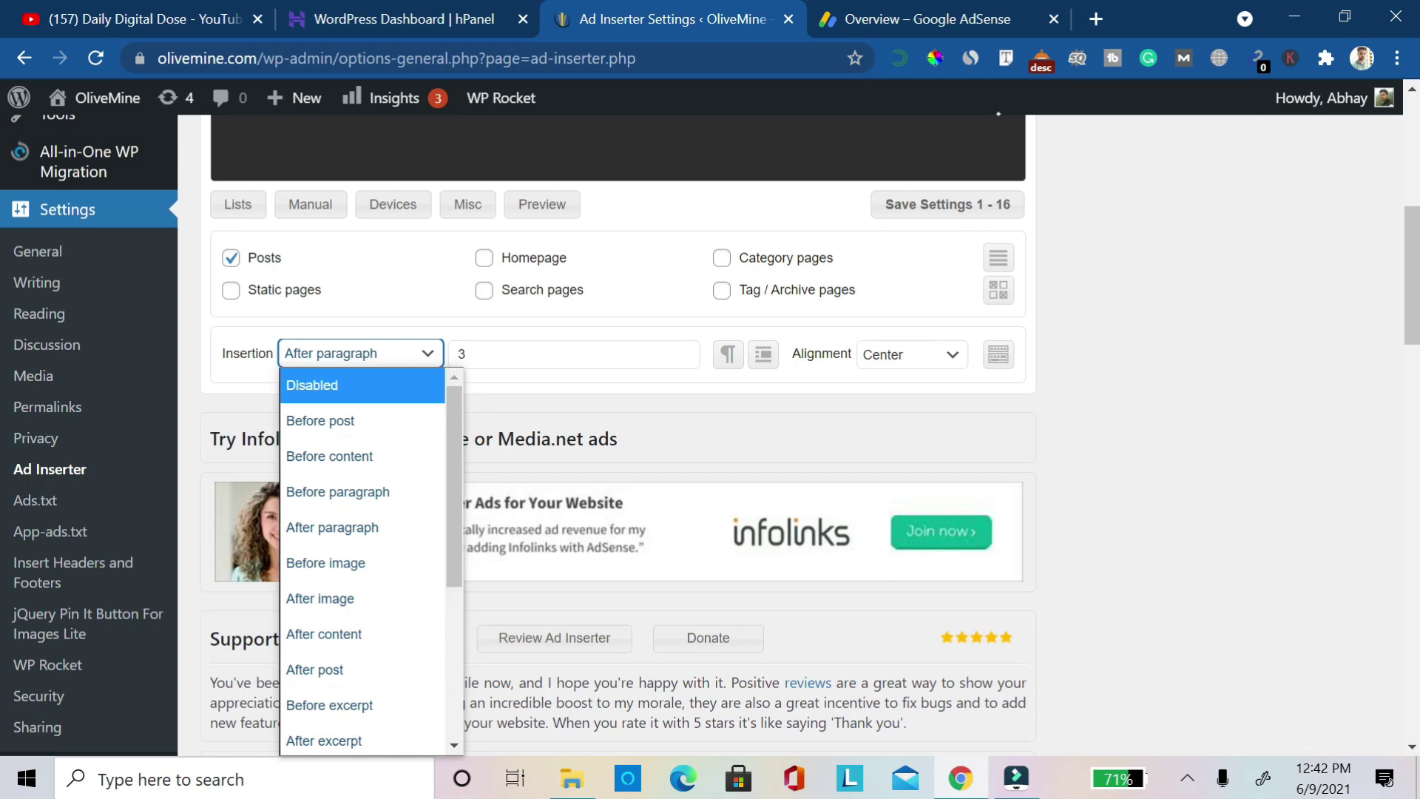
{"action": "key", "text": "Down"}
{"action": "key", "text": "Down"}
{"action": "key", "text": "Down"}
{"action": "key", "text": "Down"}
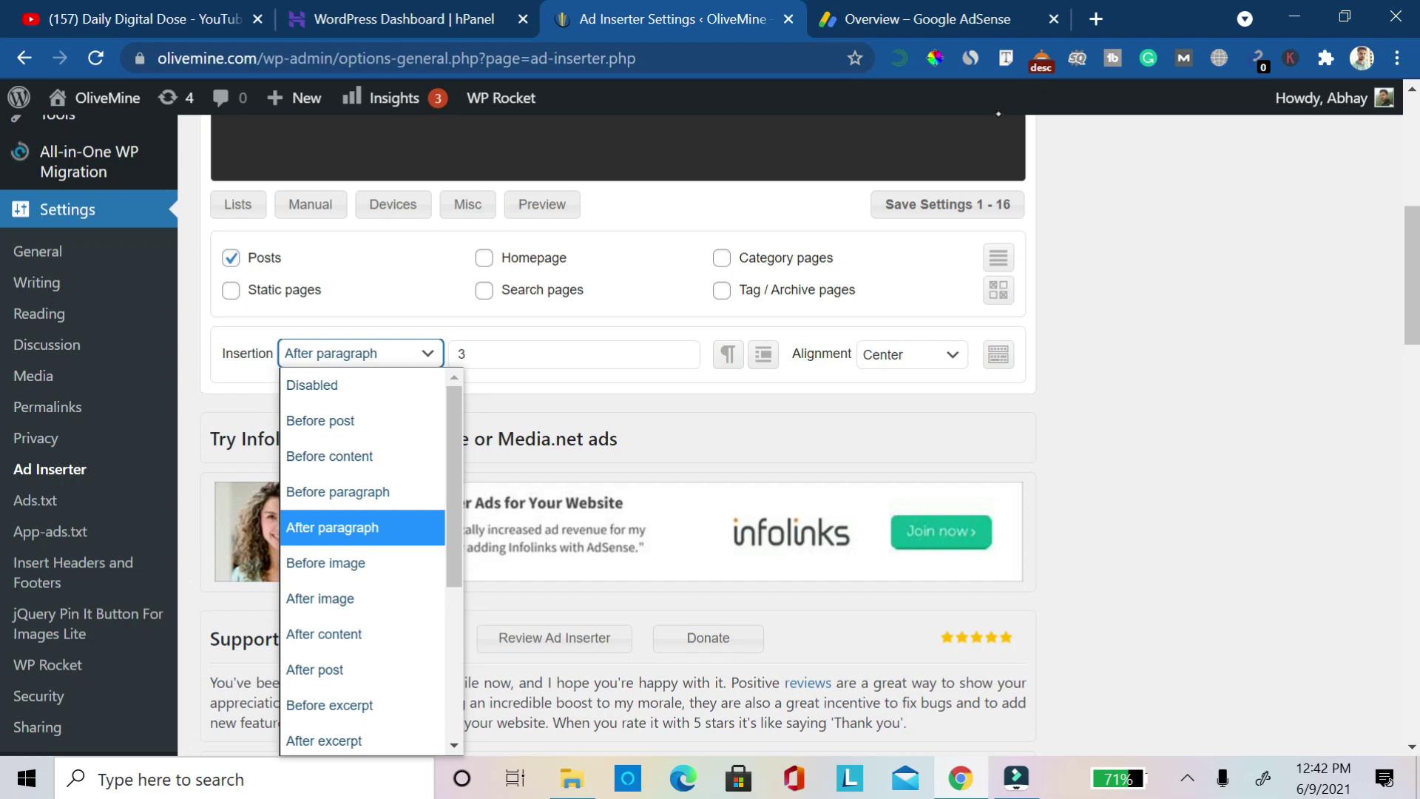
{"action": "key", "text": "Up"}
{"action": "key", "text": "Escape"}
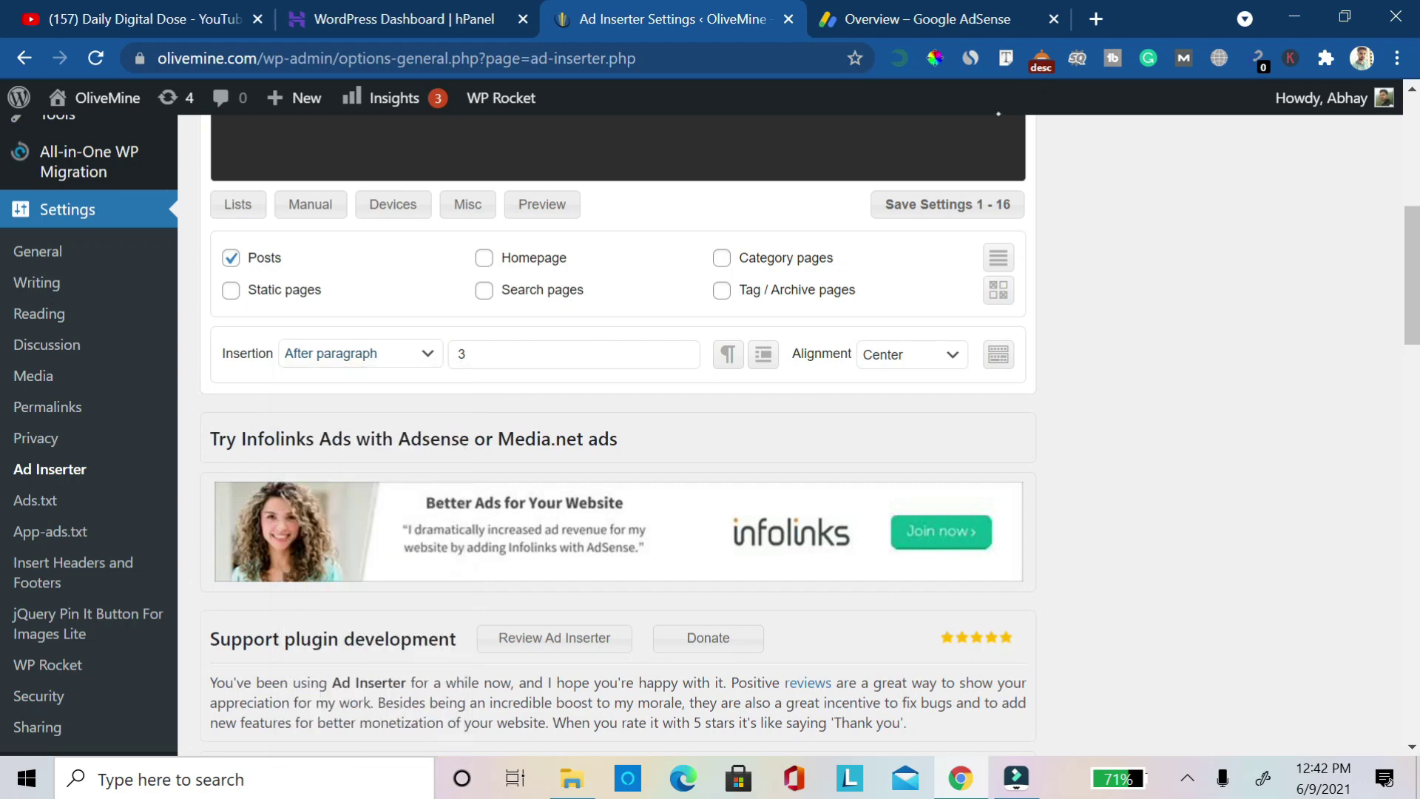
{"action": "left_click", "coordinate": [464, 367]}
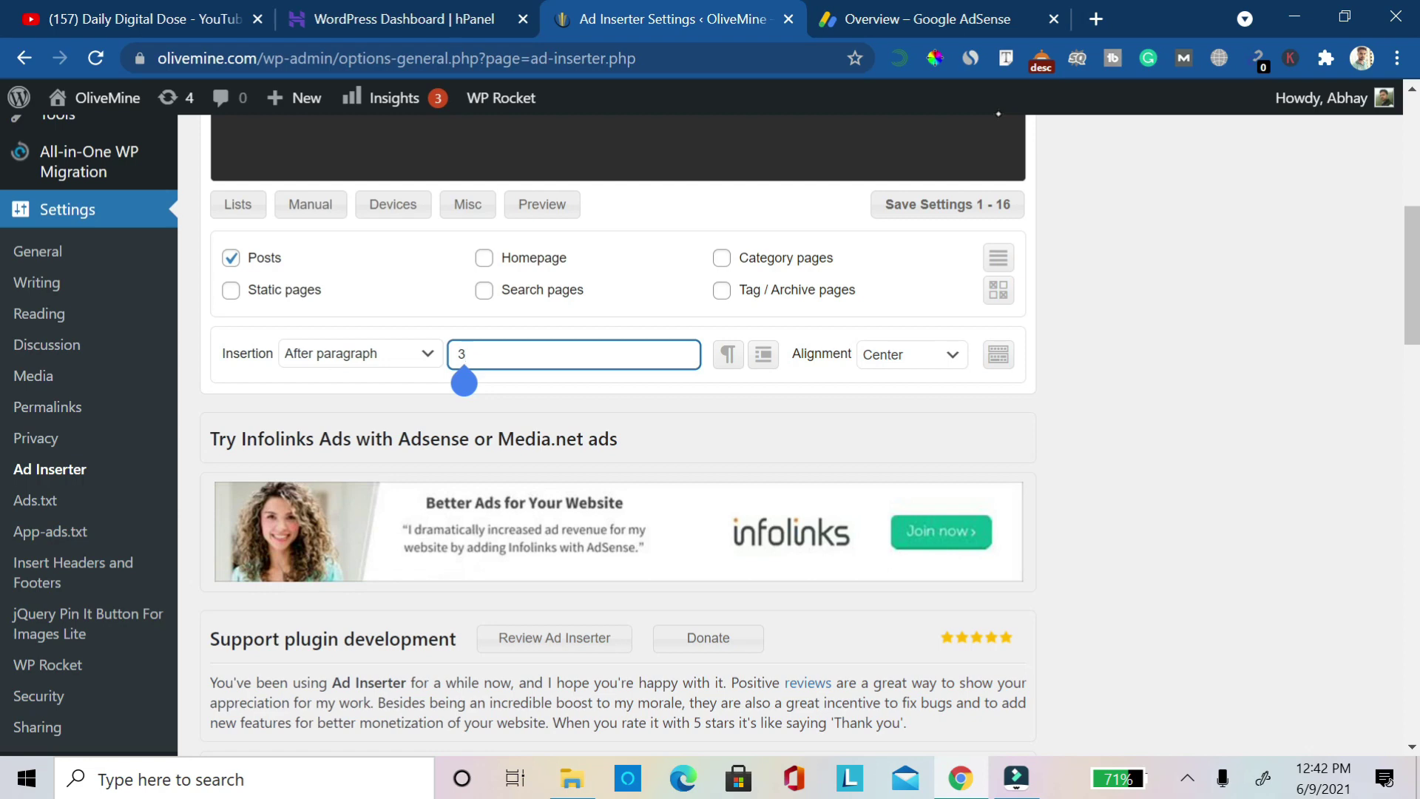
{"action": "left_click", "coordinate": [360, 353]}
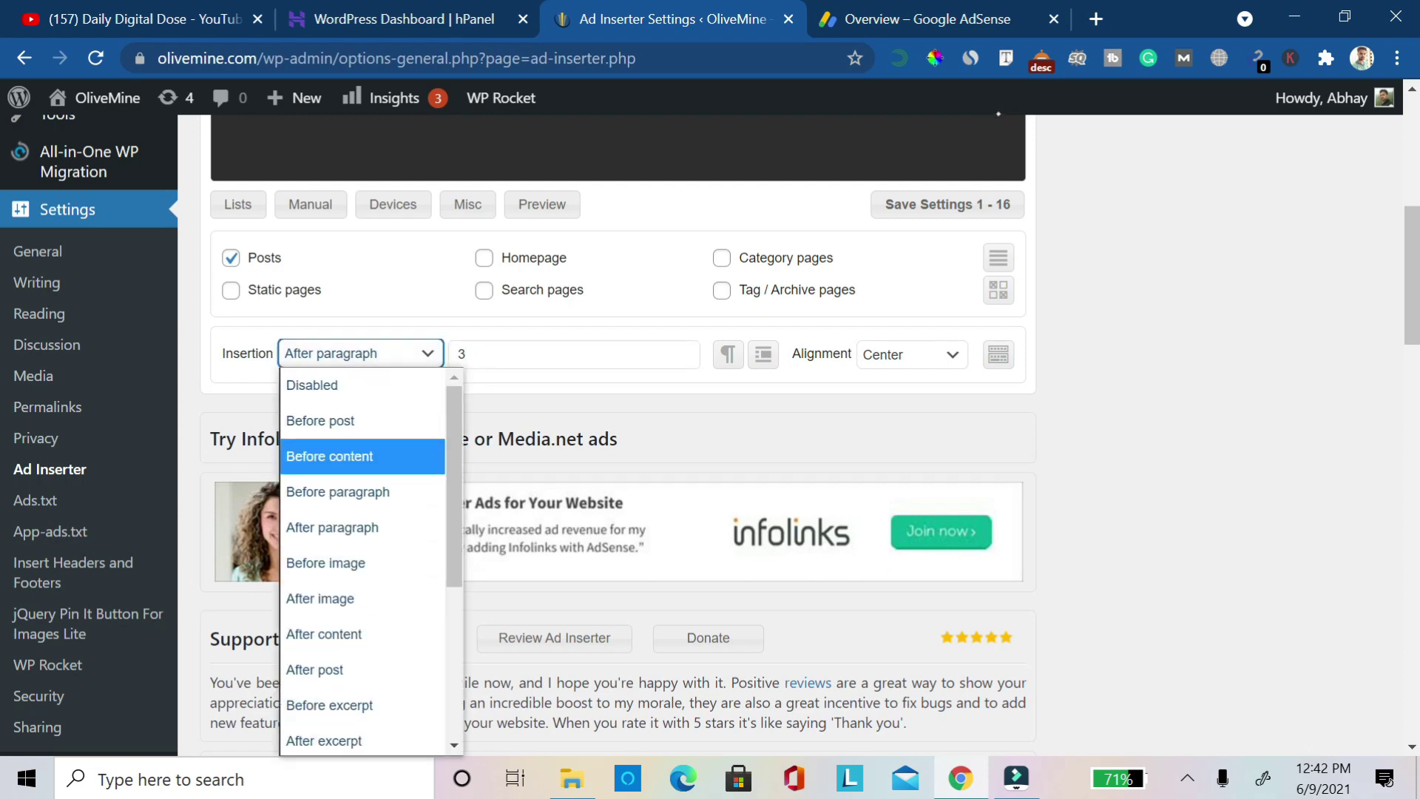
{"action": "key", "text": "Escape"}
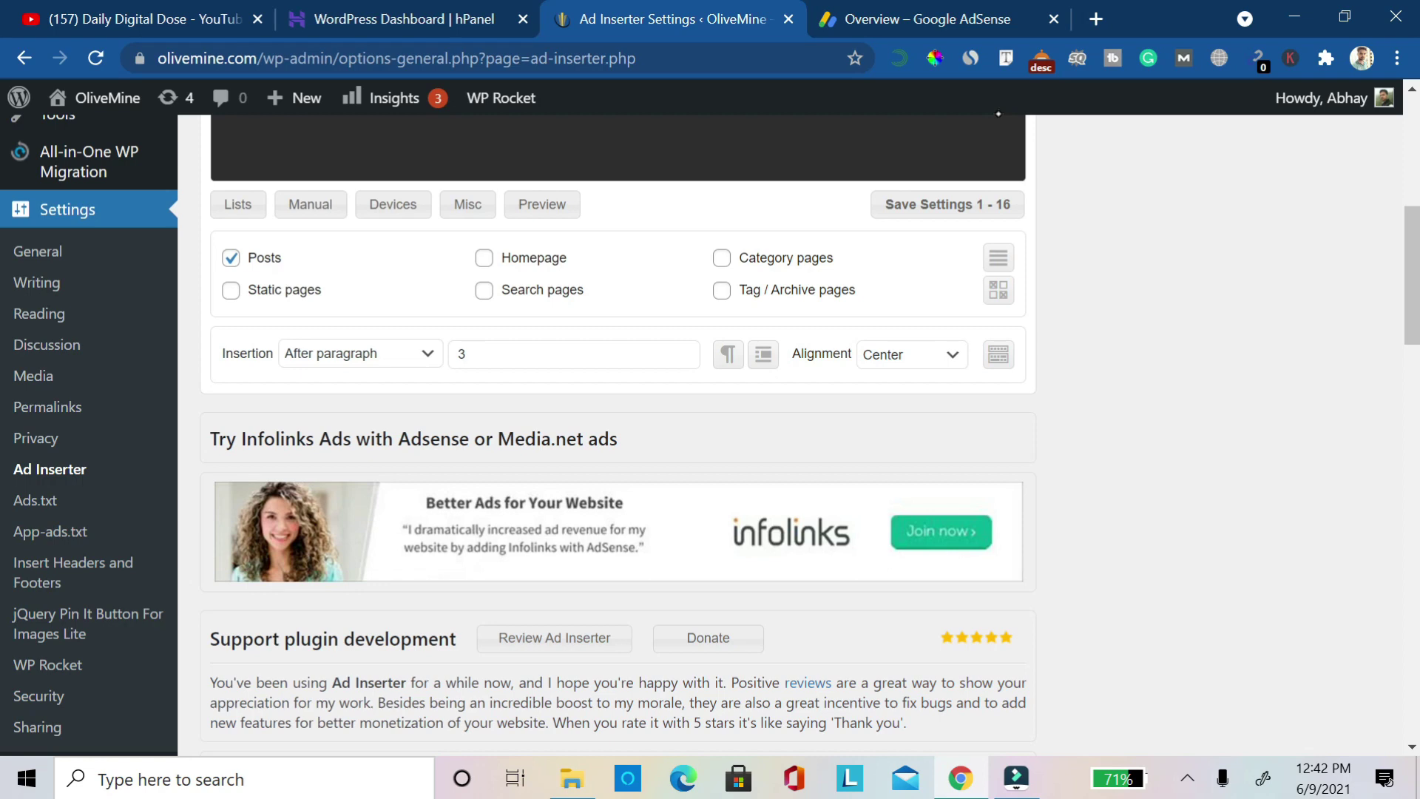
Look over Block 1's alignment options and choose Center
{"action": "left_click", "coordinate": [911, 355]}
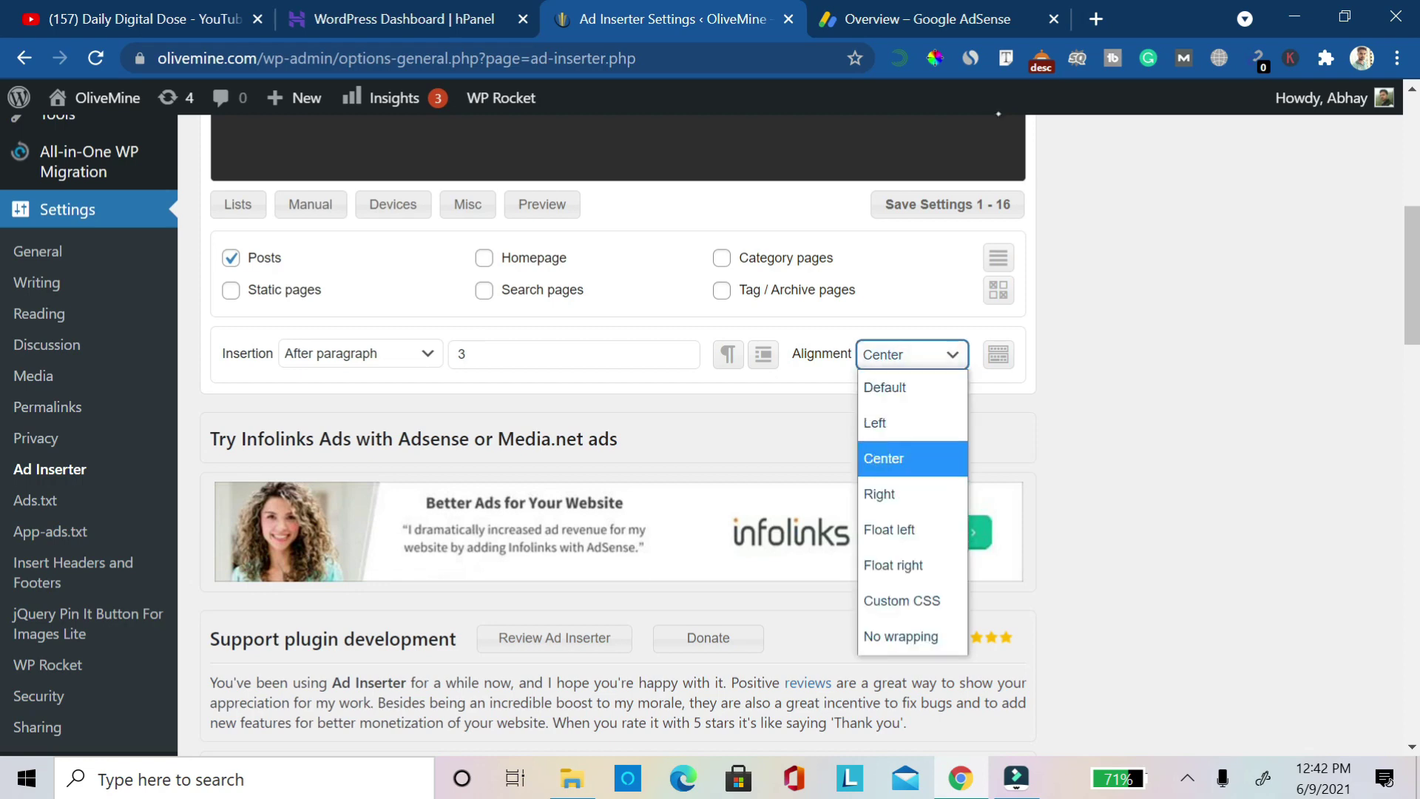
{"action": "key", "text": "Down"}
{"action": "key", "text": "Down"}
{"action": "key", "text": "Down"}
{"action": "key", "text": "Down"}
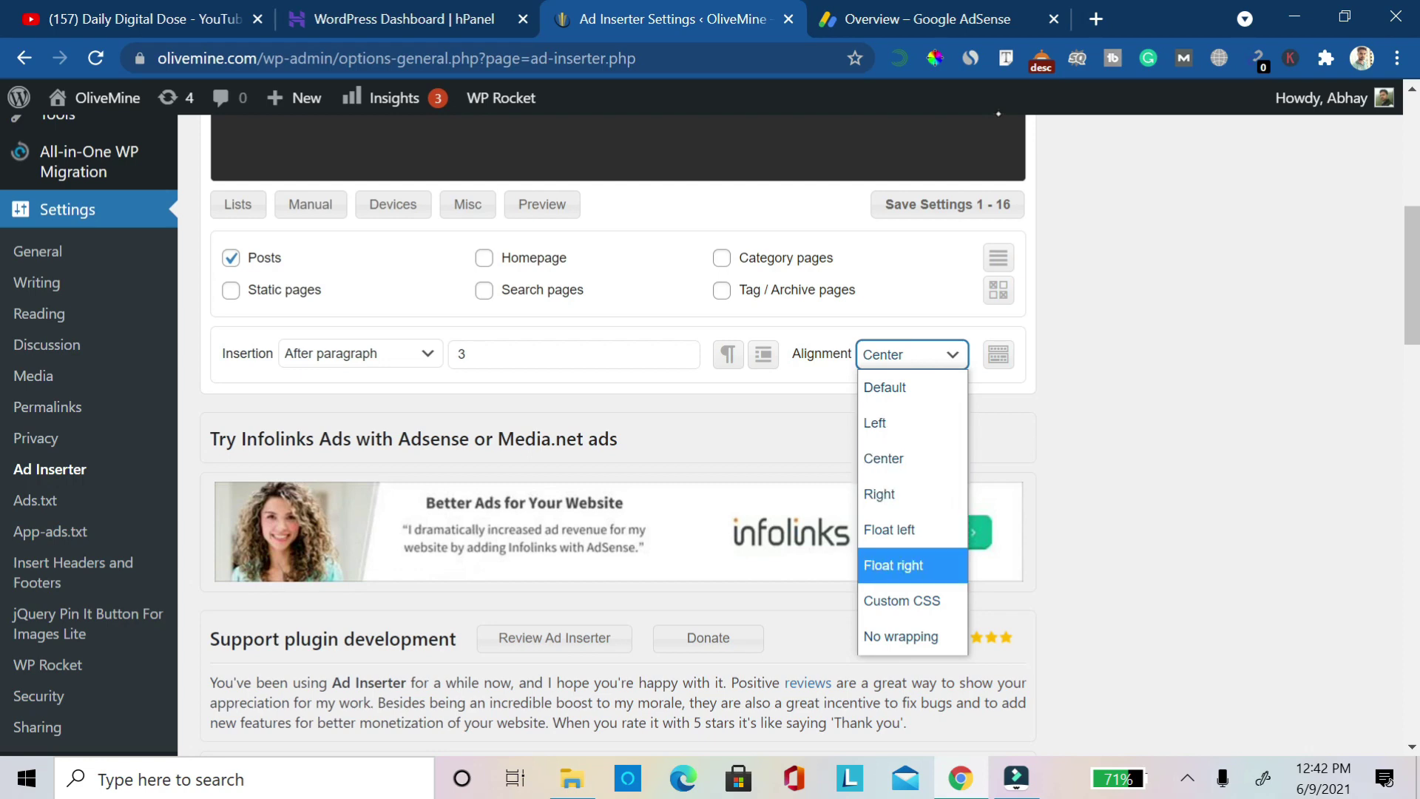
{"action": "key", "text": "Up"}
{"action": "key", "text": "Up"}
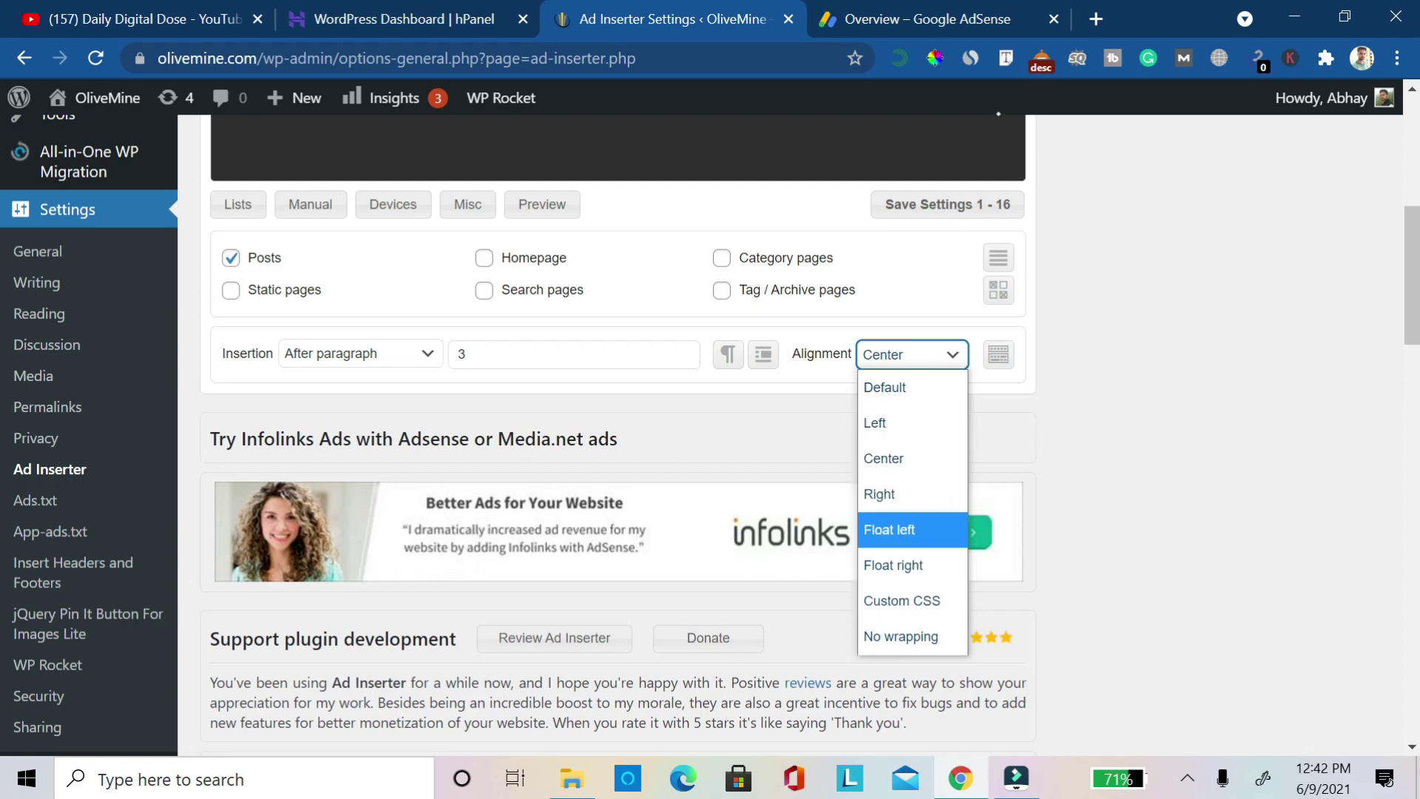
{"action": "key", "text": "Escape"}
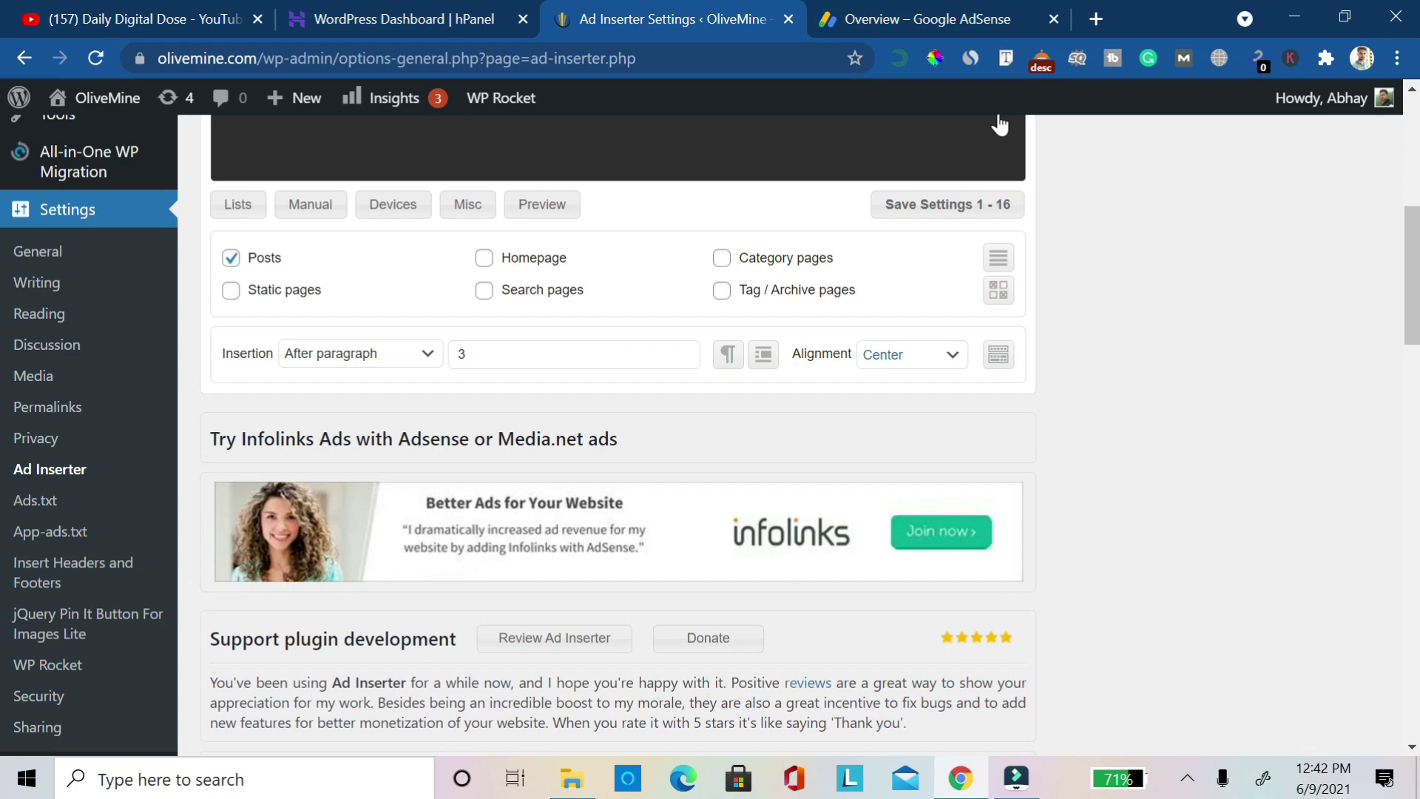
{"action": "left_click", "coordinate": [912, 354]}
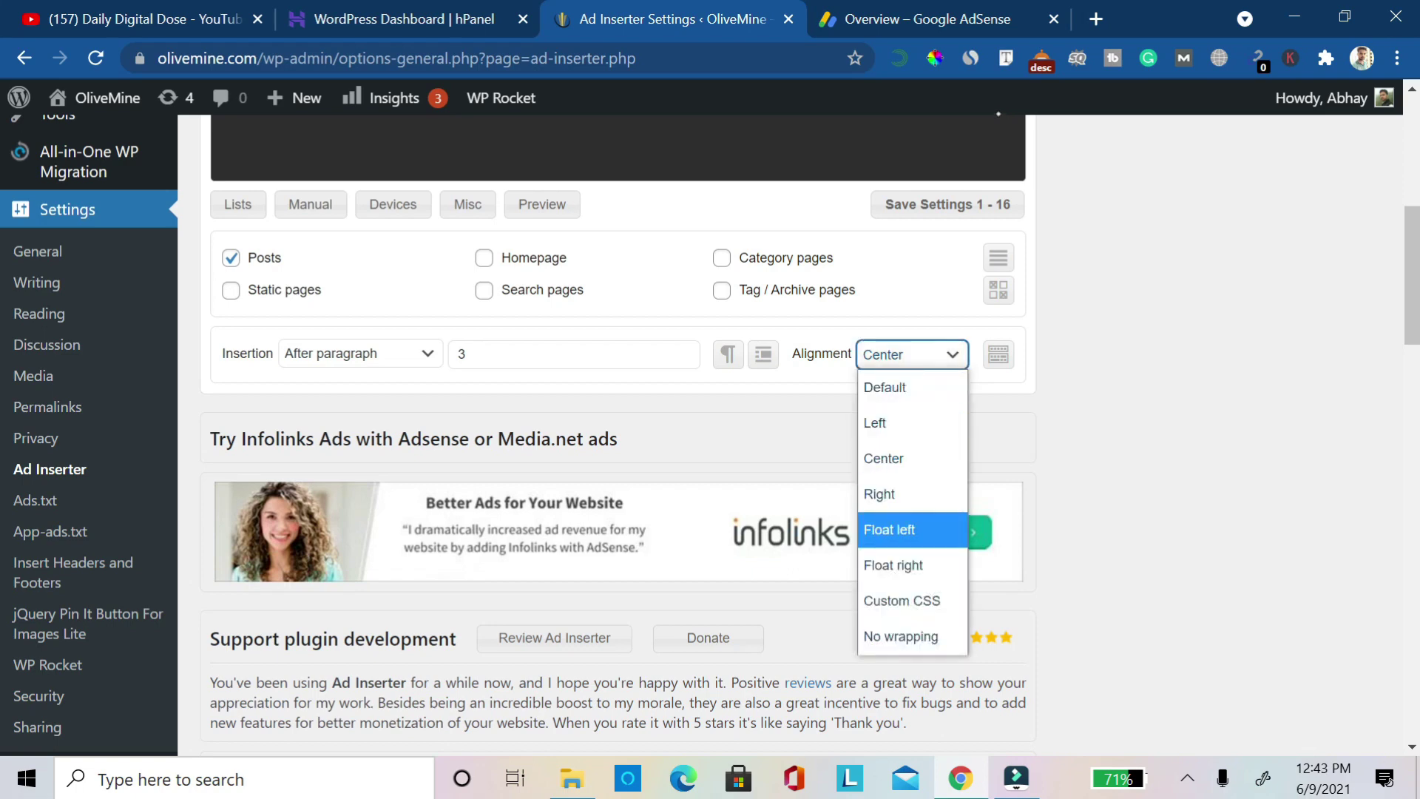
{"action": "key", "text": "Up"}
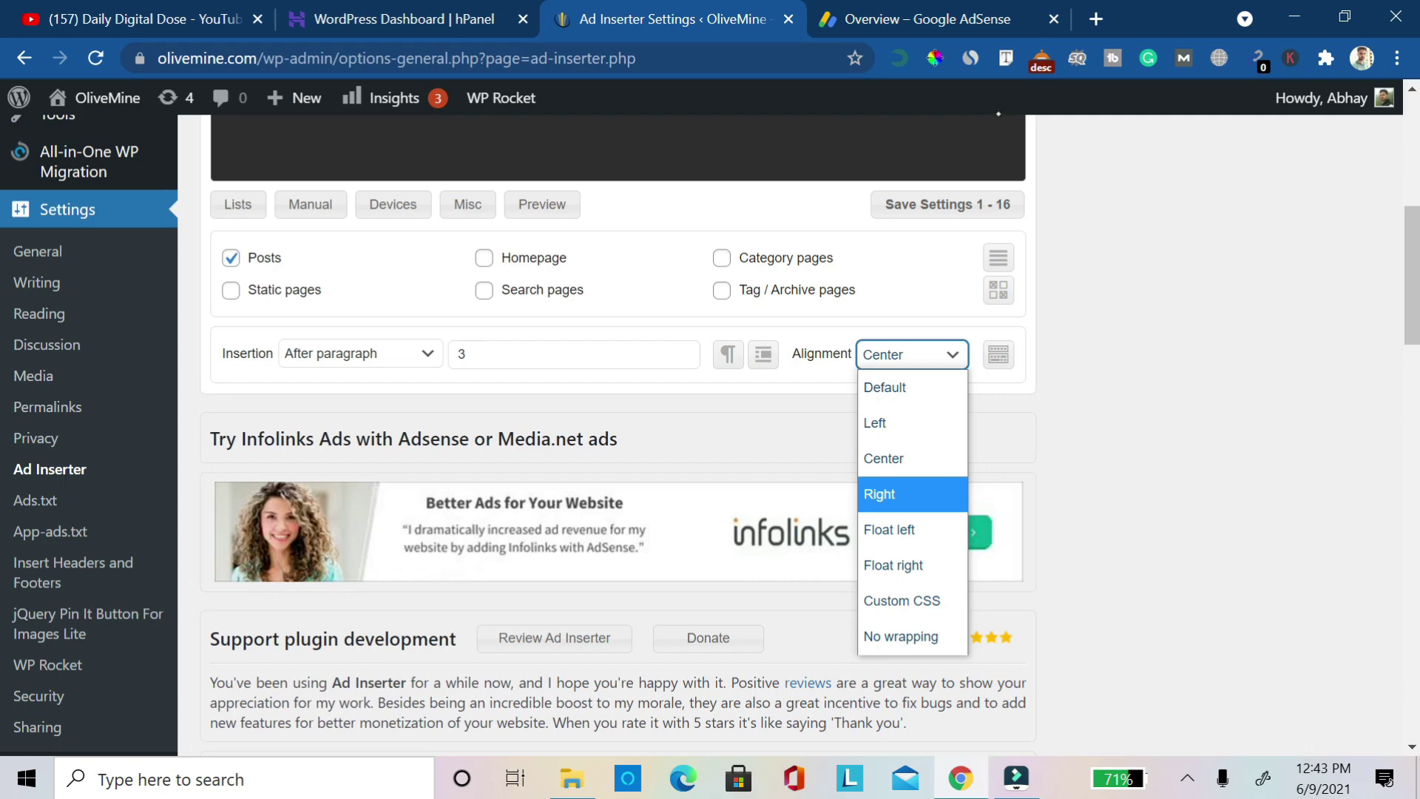
{"action": "left_click", "coordinate": [911, 457]}
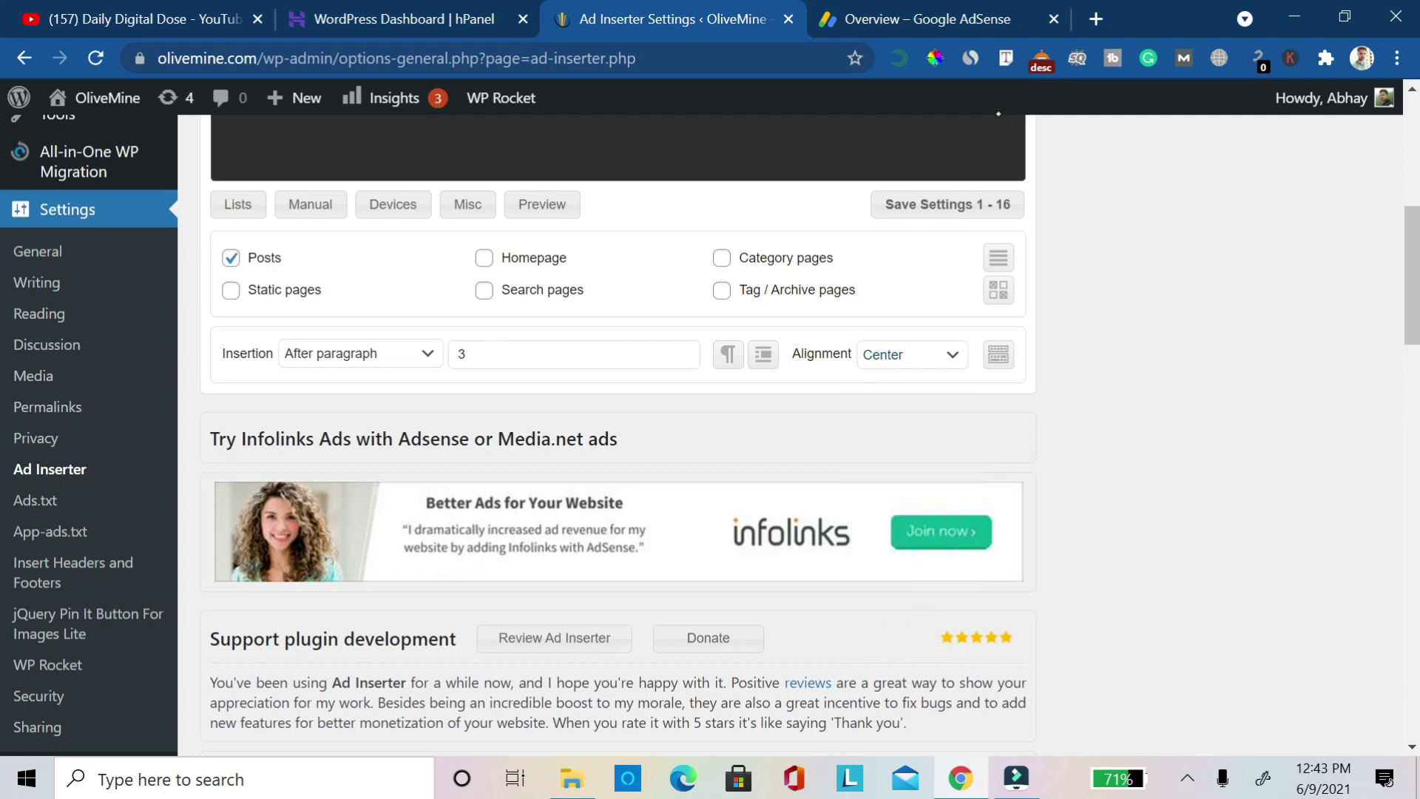
Open Block 2 and review its ad code, page types and insertion setting
{"action": "scroll", "coordinate": [617, 429], "scroll_direction": "up", "scroll_amount": 4}
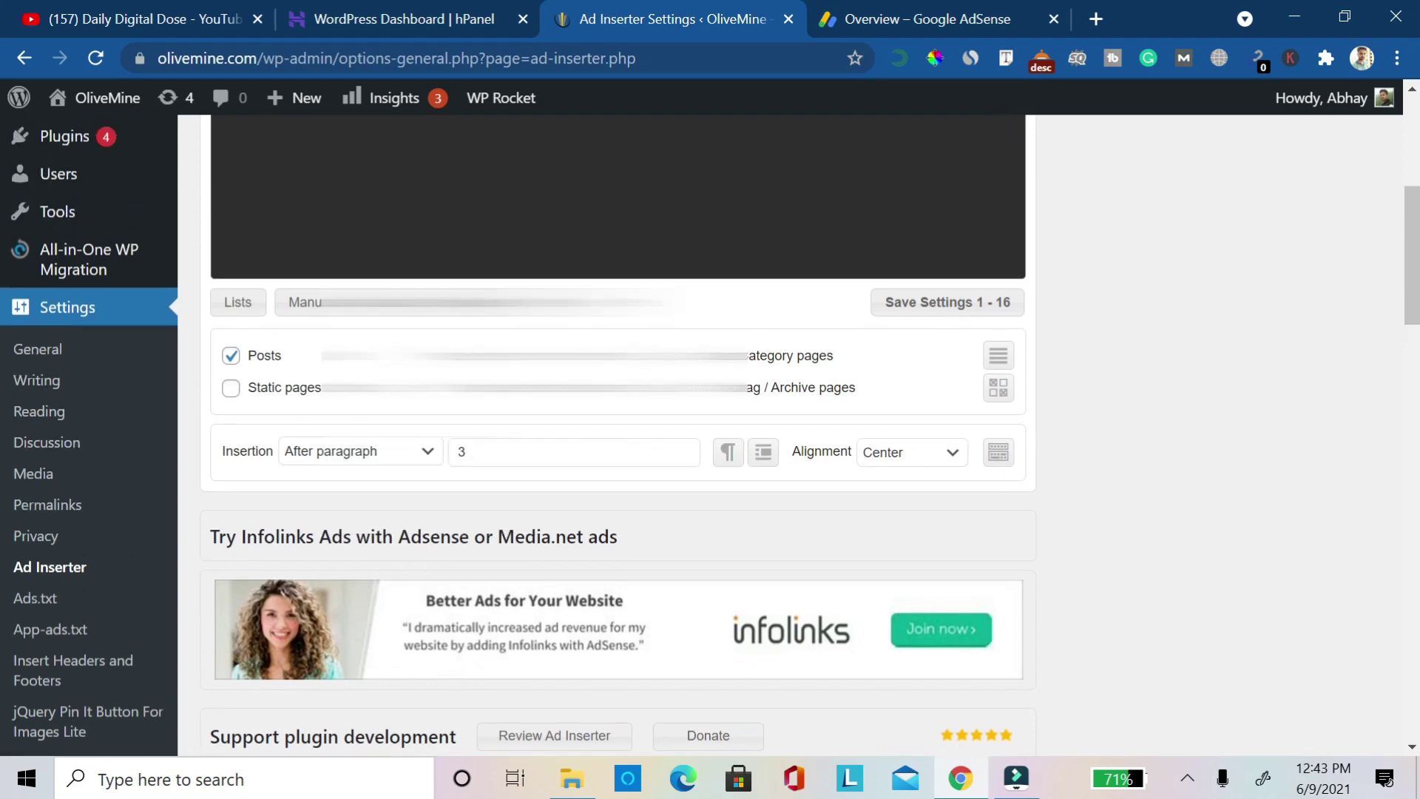
{"action": "scroll", "coordinate": [618, 429], "scroll_direction": "up", "scroll_amount": 2}
{"action": "left_click", "coordinate": [287, 126]}
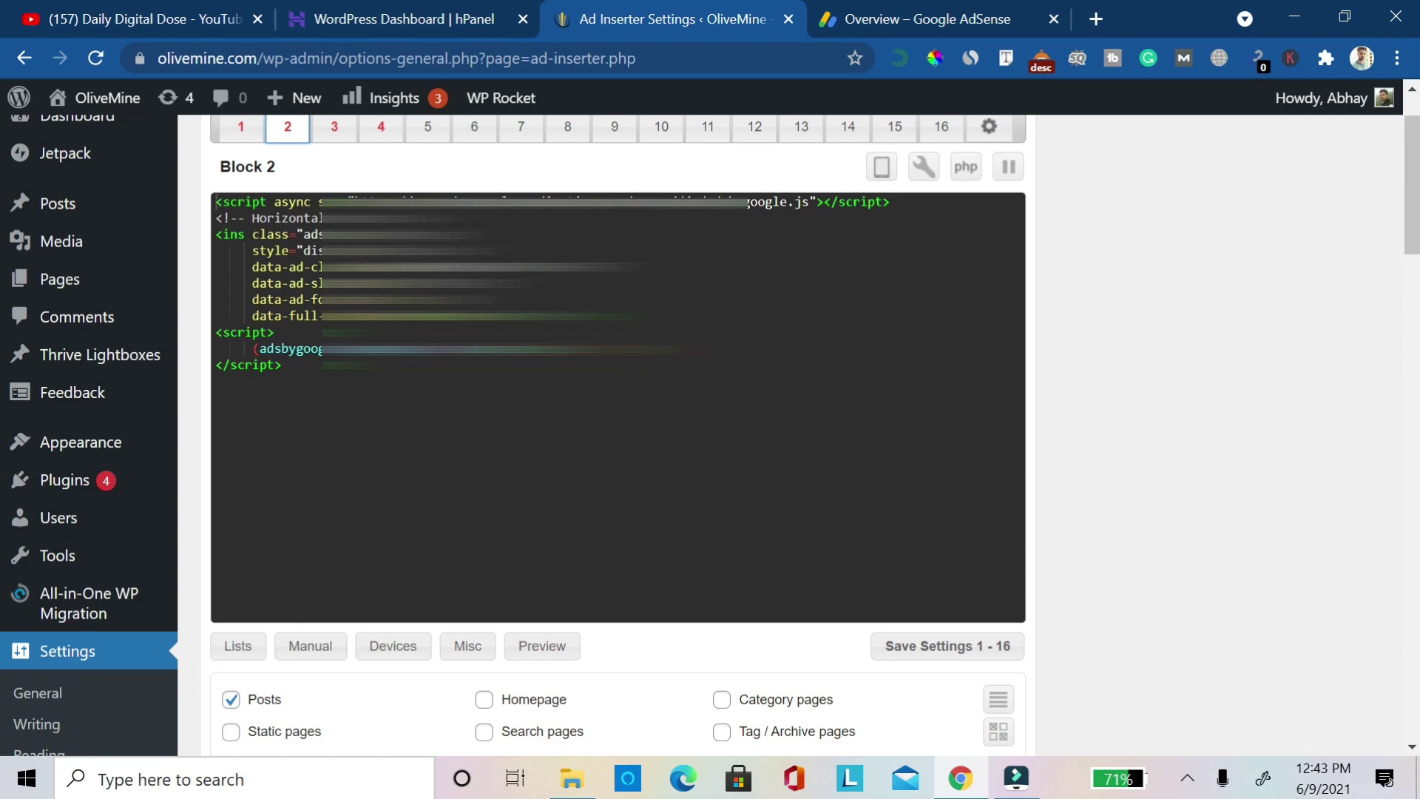
{"action": "scroll", "coordinate": [999, 122], "scroll_direction": "down", "scroll_amount": 5}
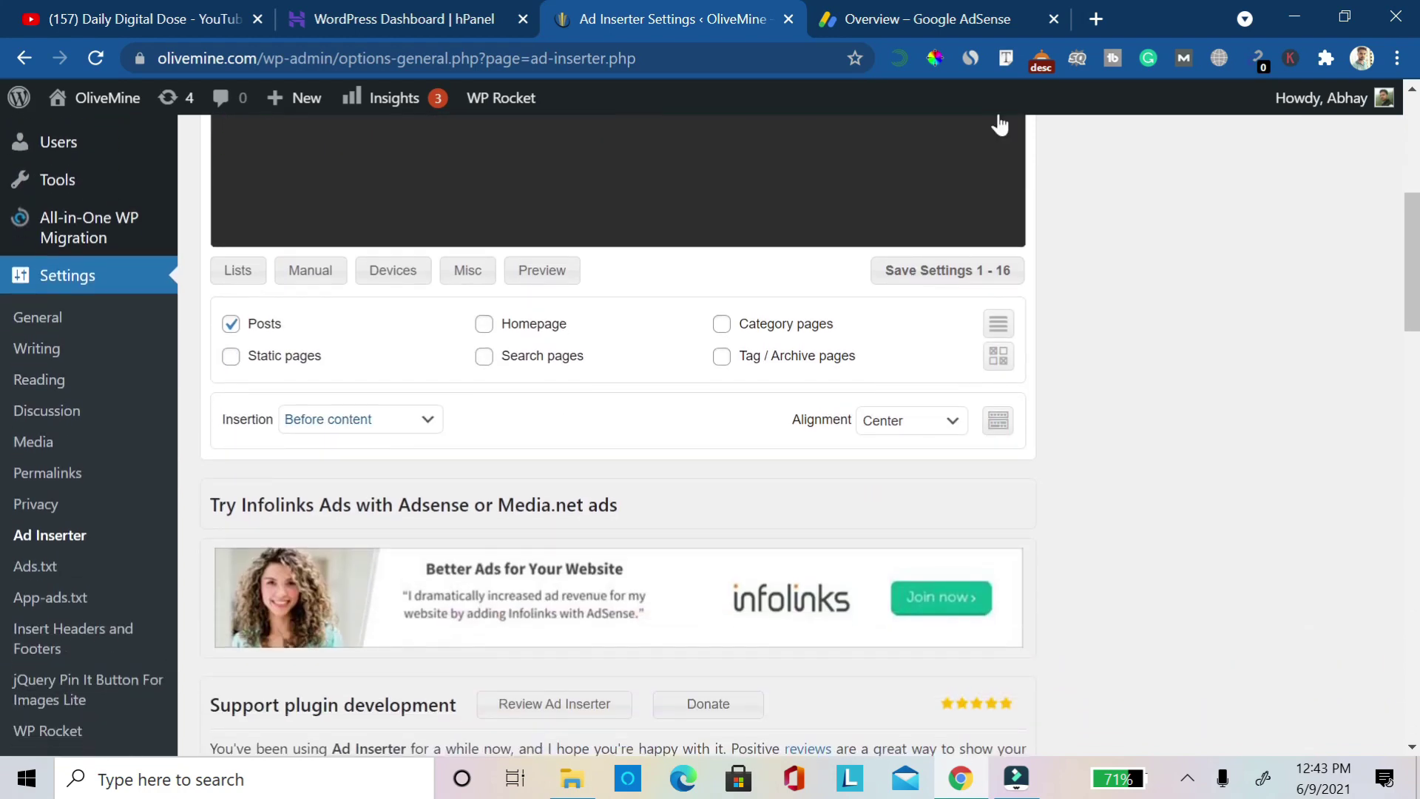
{"action": "left_click", "coordinate": [355, 420]}
{"action": "key", "text": "Escape"}
Open Block 3 and review its page types, insertion paragraph number and alignment
{"action": "scroll", "coordinate": [998, 122], "scroll_direction": "up", "scroll_amount": 4}
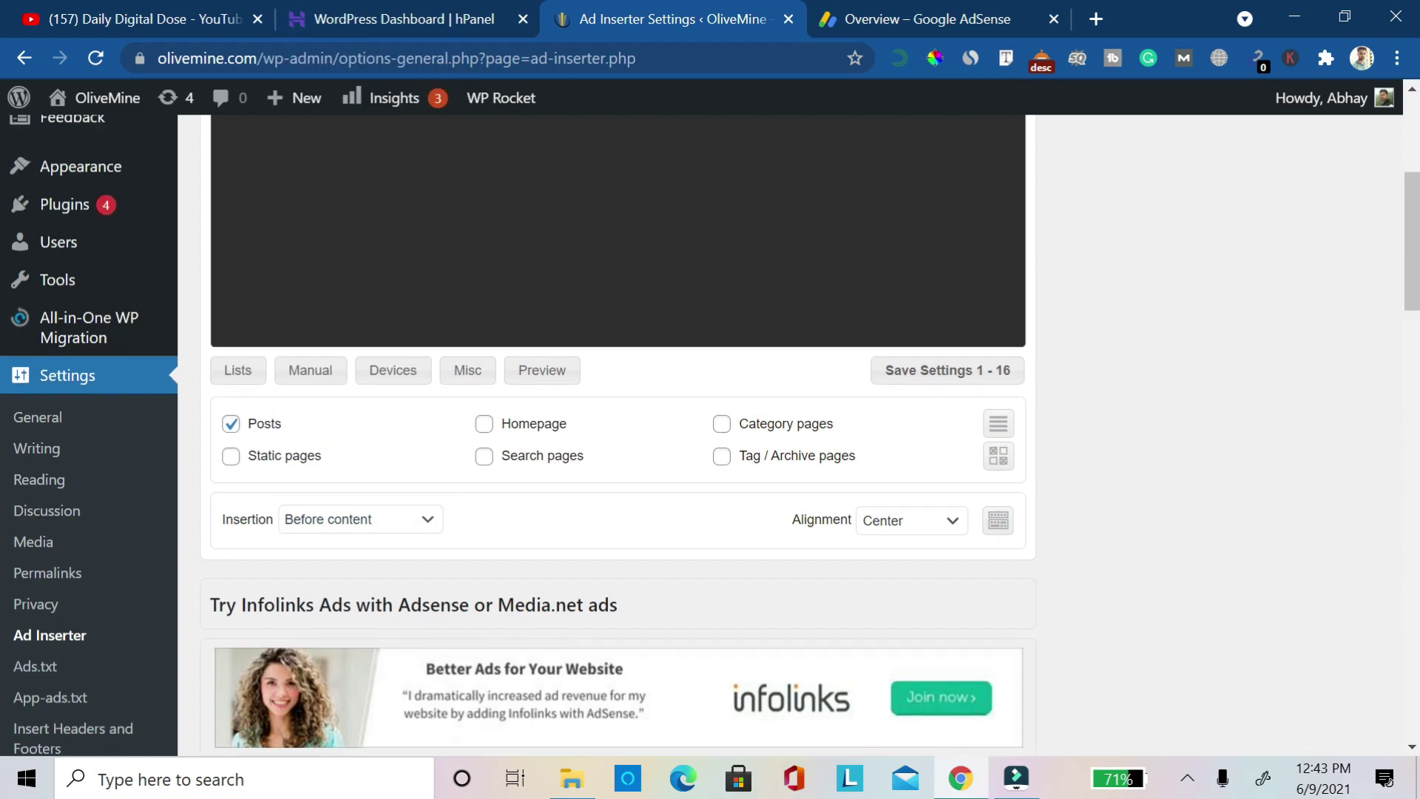
{"action": "scroll", "coordinate": [622, 436], "scroll_direction": "up", "scroll_amount": 2}
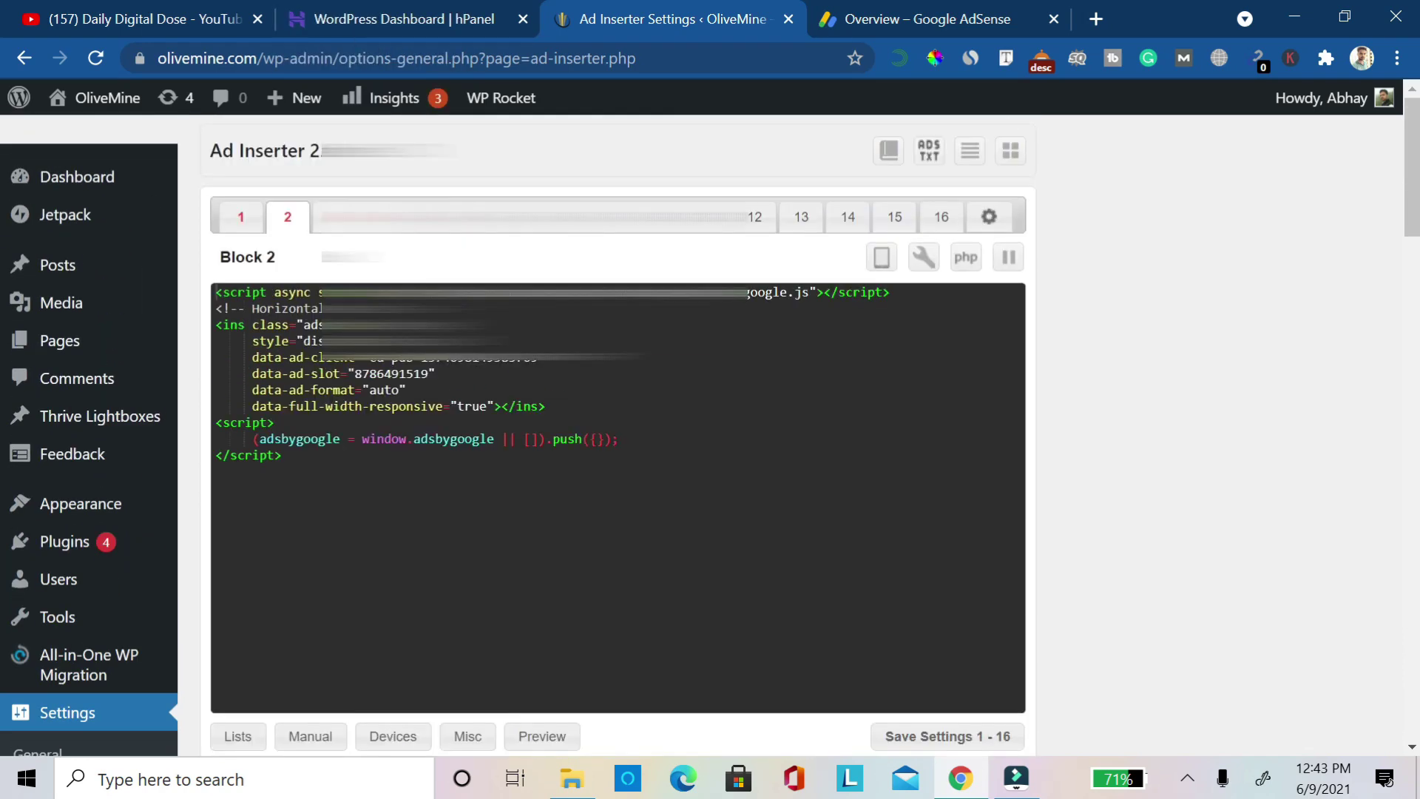
{"action": "left_click", "coordinate": [334, 217]}
{"action": "scroll", "coordinate": [1000, 124], "scroll_direction": "down", "scroll_amount": 5}
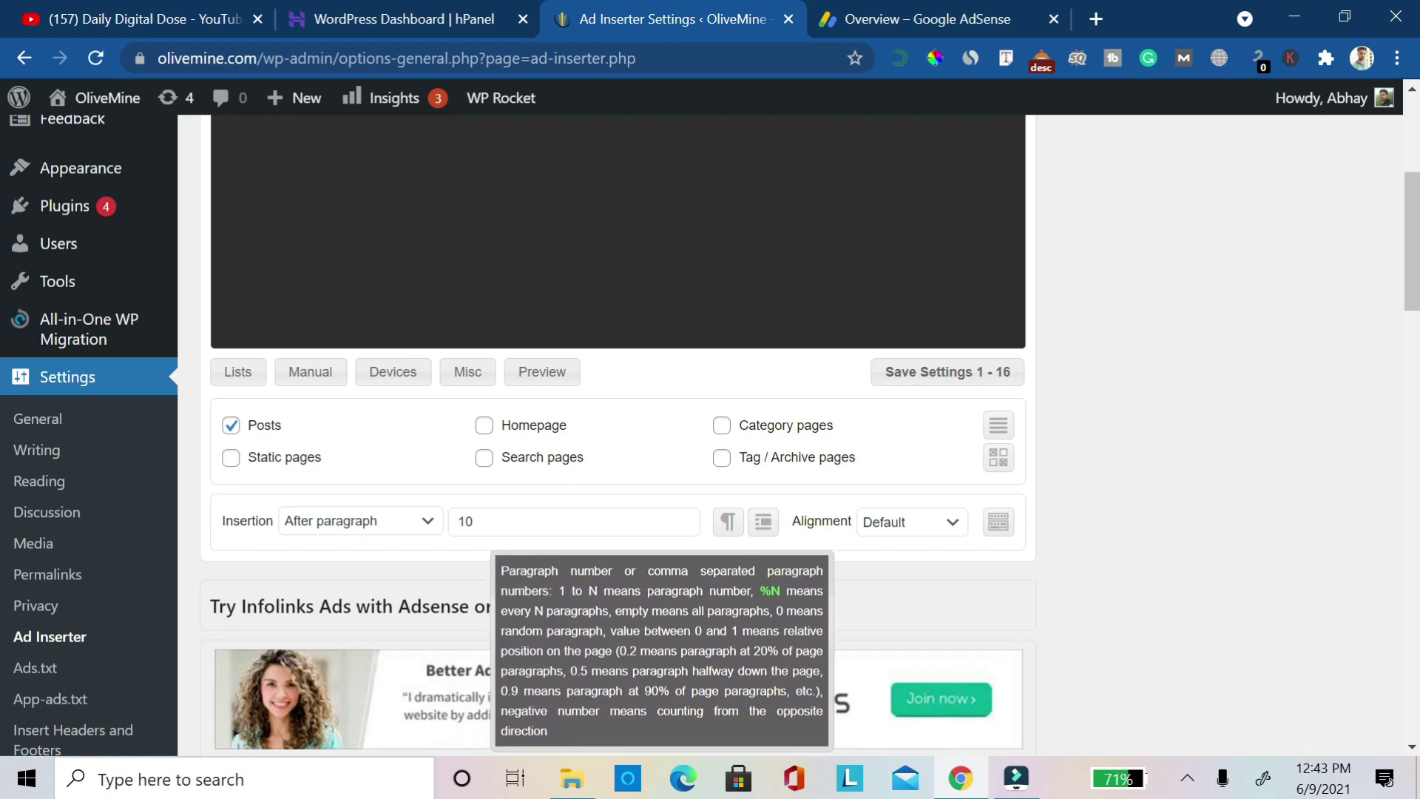
Open Block 4 and review its ad code, page types and list of insertion positions without changing them
{"action": "scroll", "coordinate": [518, 296], "scroll_direction": "up", "scroll_amount": 5}
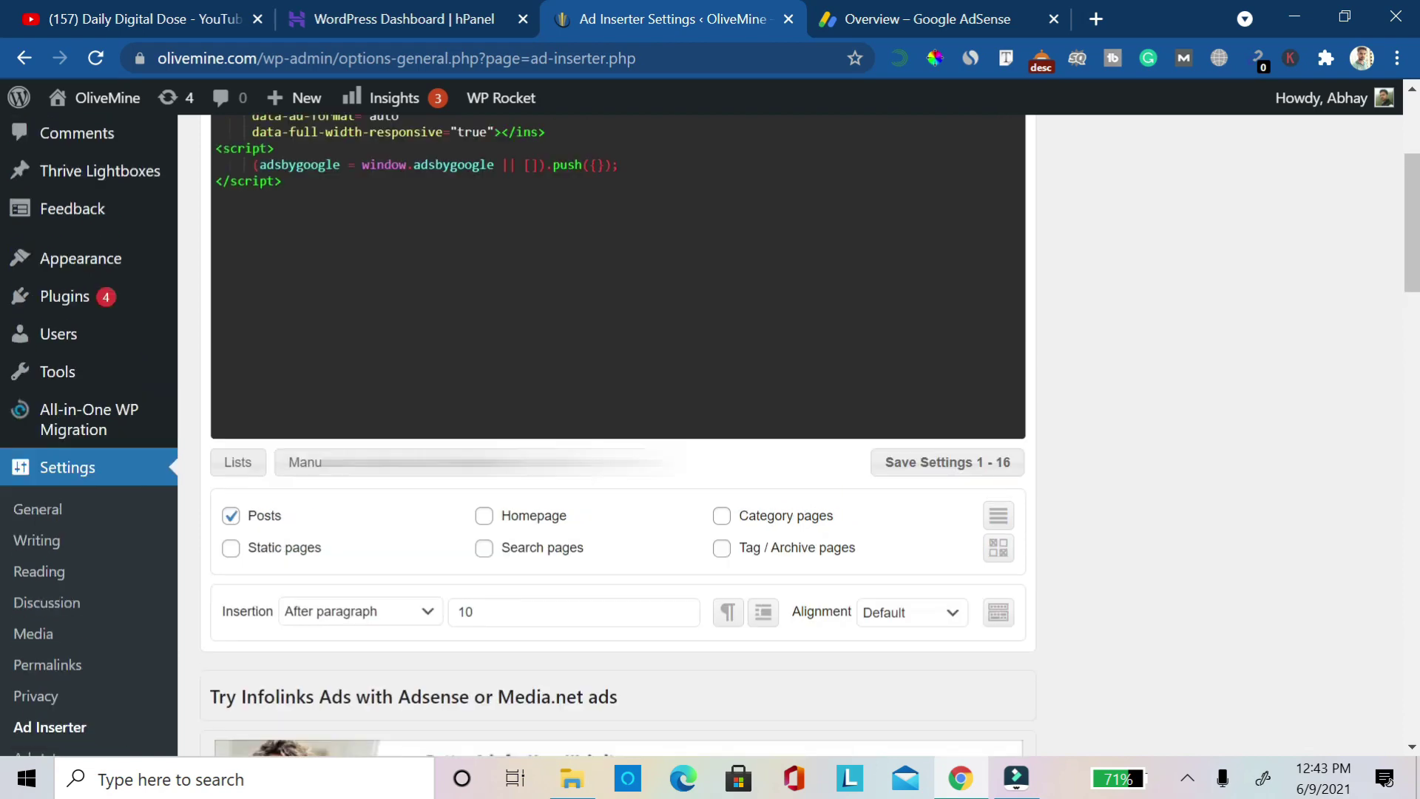
{"action": "left_click", "coordinate": [381, 186]}
{"action": "scroll", "coordinate": [618, 444], "scroll_direction": "down", "scroll_amount": 5}
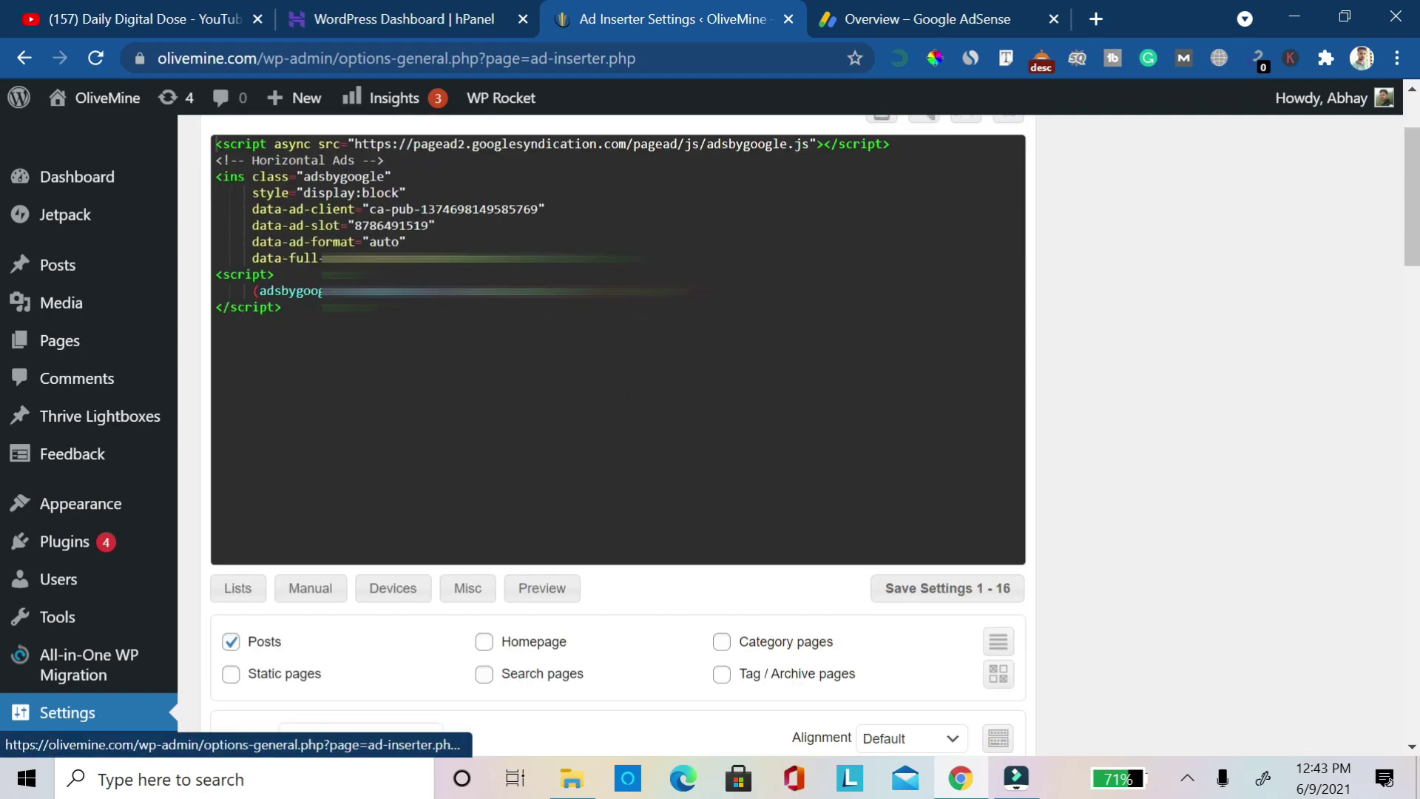
{"action": "scroll", "coordinate": [617, 444], "scroll_direction": "up", "scroll_amount": 1}
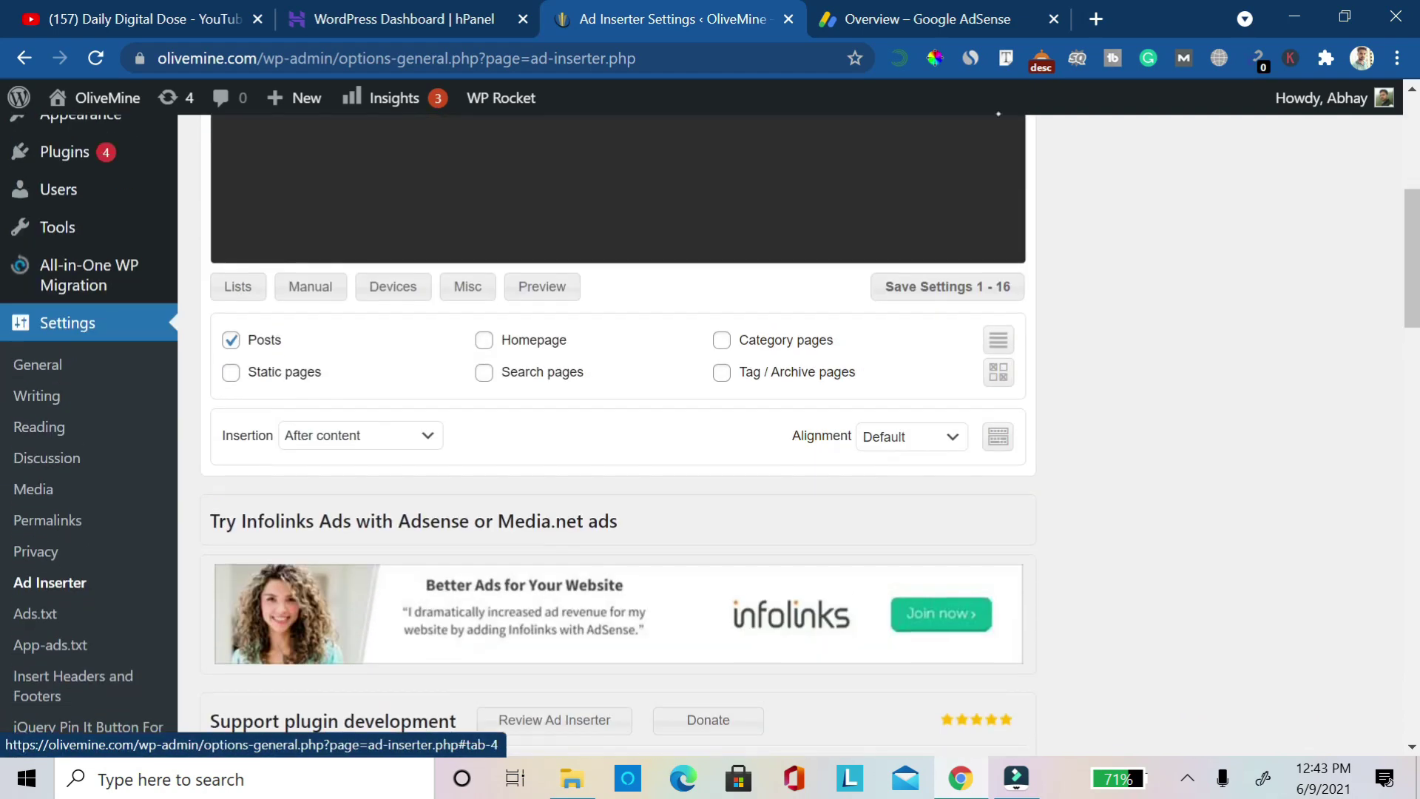
{"action": "left_click", "coordinate": [360, 432]}
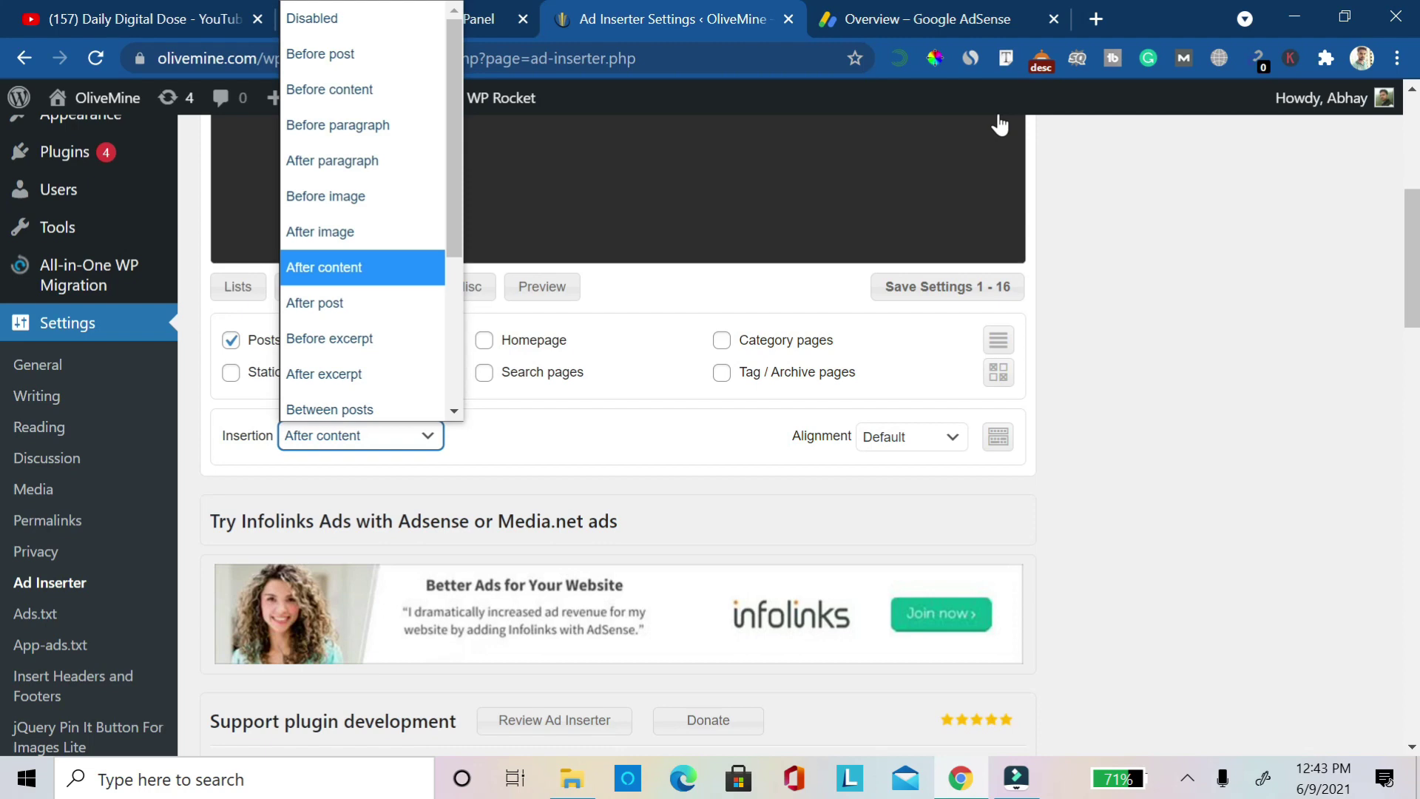
{"action": "left_click", "coordinate": [999, 115]}
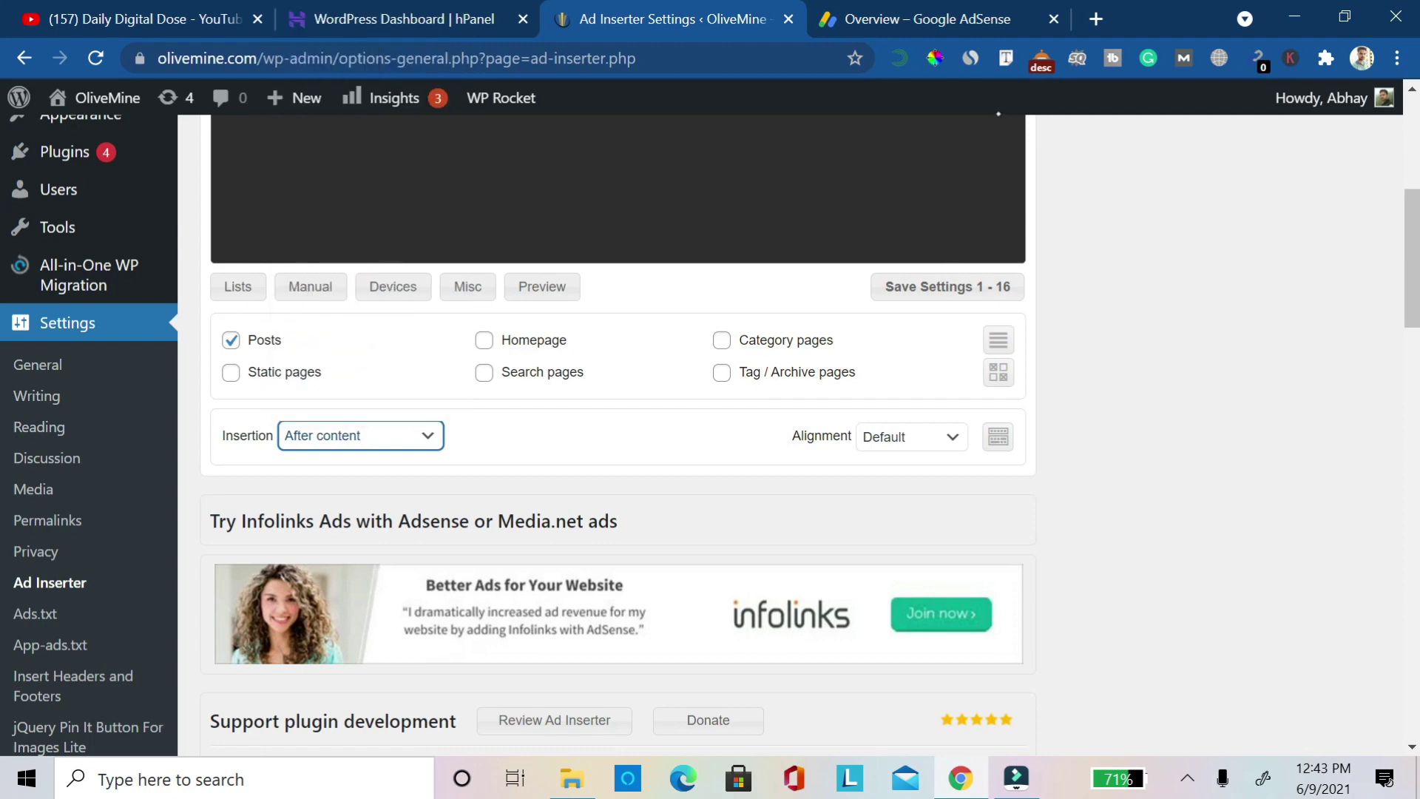
{"action": "scroll", "coordinate": [999, 114], "scroll_direction": "up", "scroll_amount": 1}
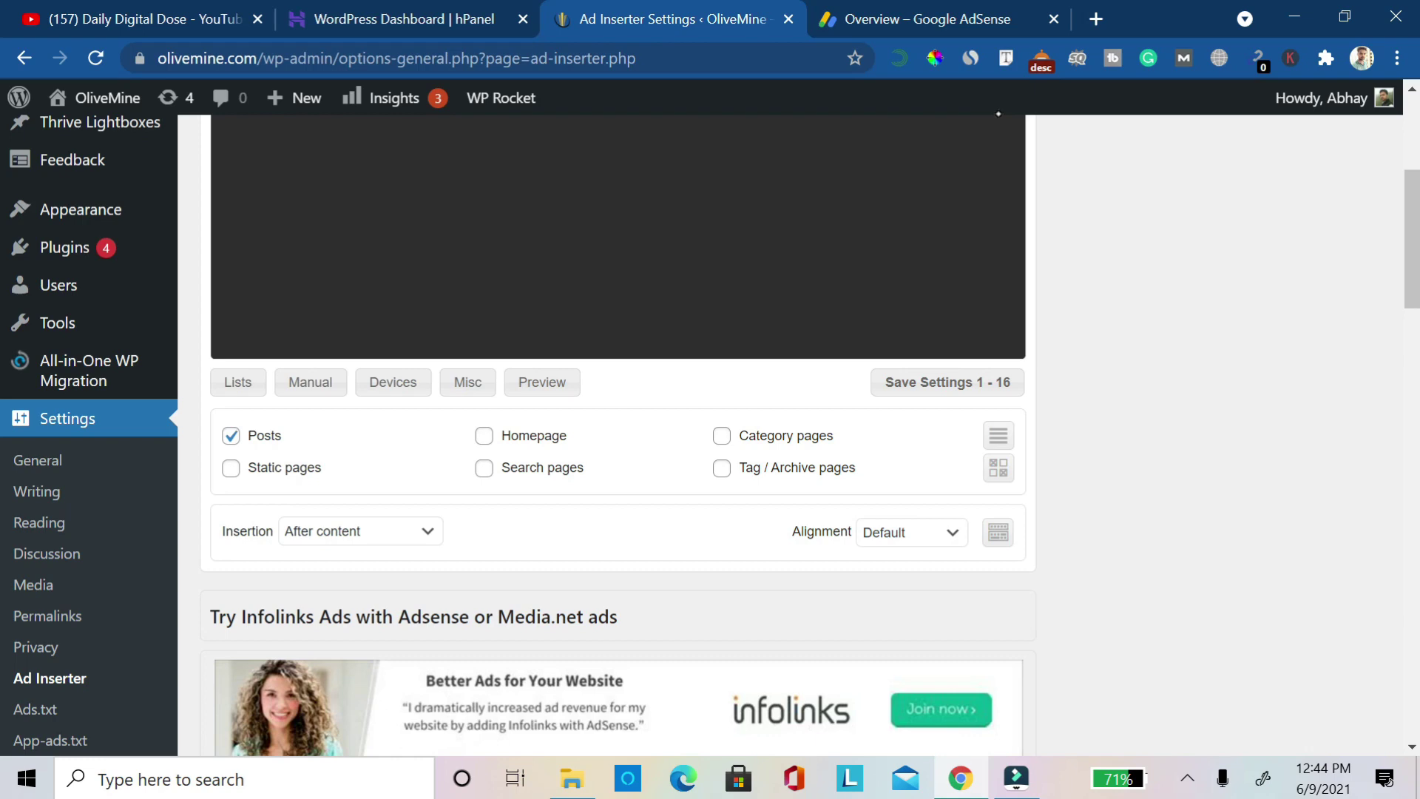
Review Block 4's ad code, page types and insertion setting again
{"action": "scroll", "coordinate": [998, 113], "scroll_direction": "up", "scroll_amount": 5}
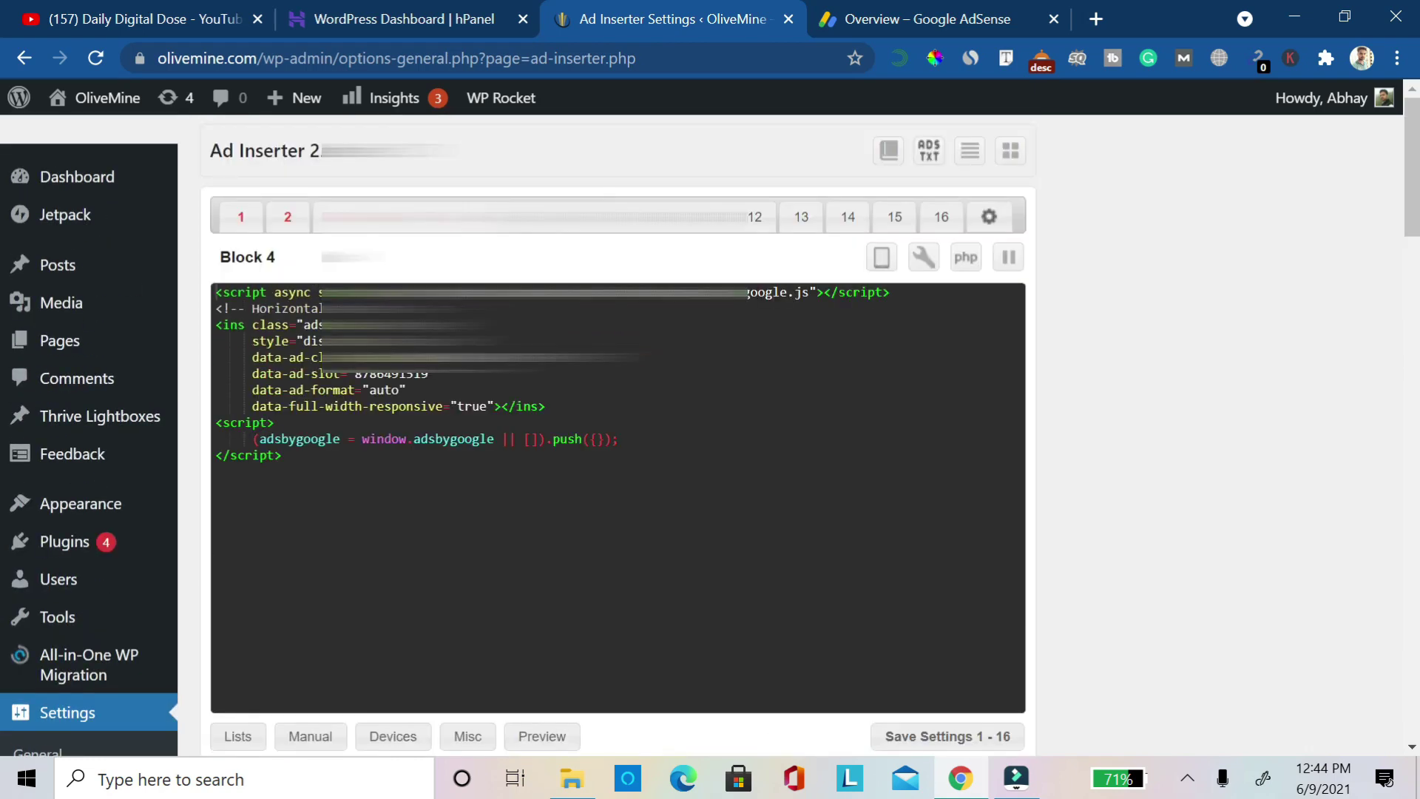
{"action": "scroll", "coordinate": [617, 436], "scroll_direction": "down", "scroll_amount": 6}
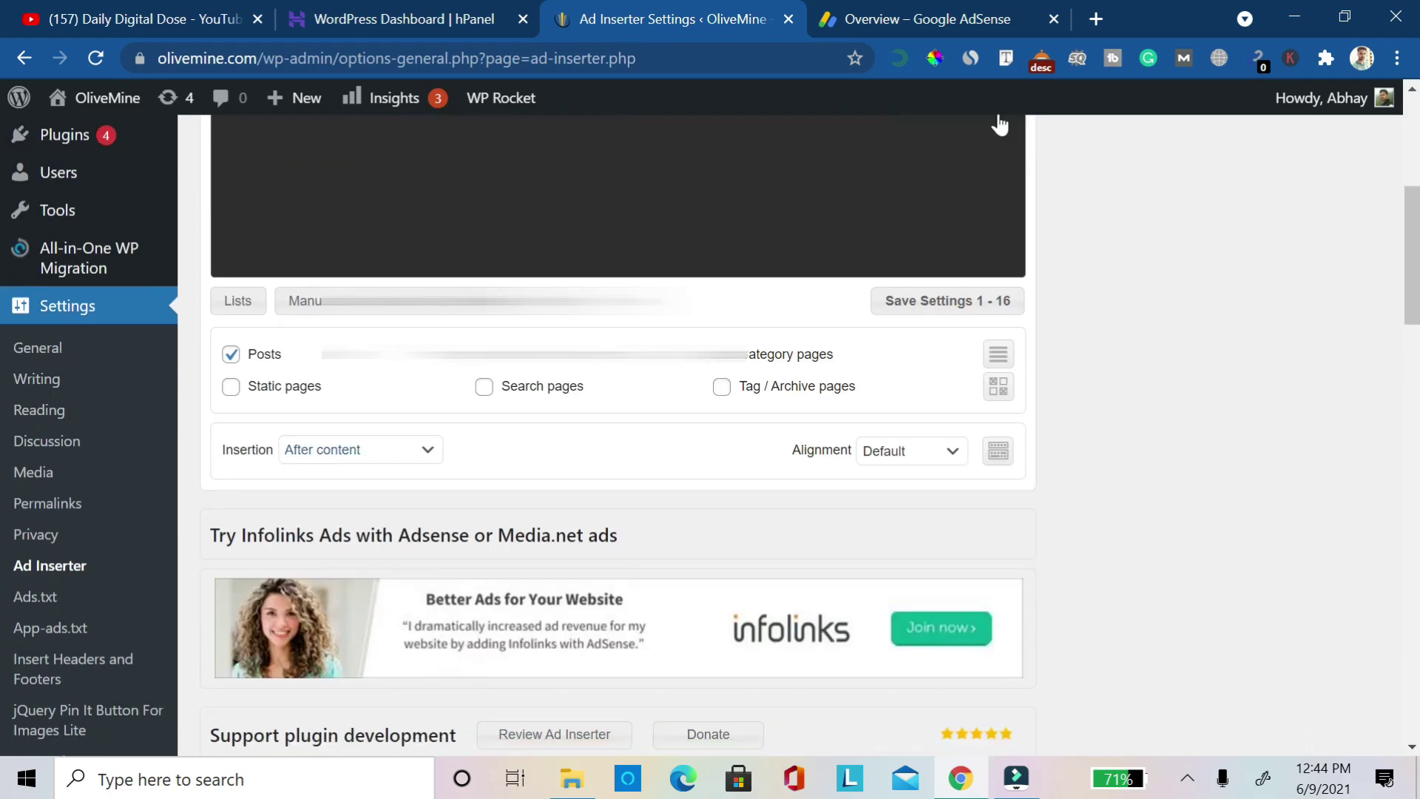
{"action": "left_click", "coordinate": [355, 449]}
{"action": "scroll", "coordinate": [999, 115], "scroll_direction": "up", "scroll_amount": 6}
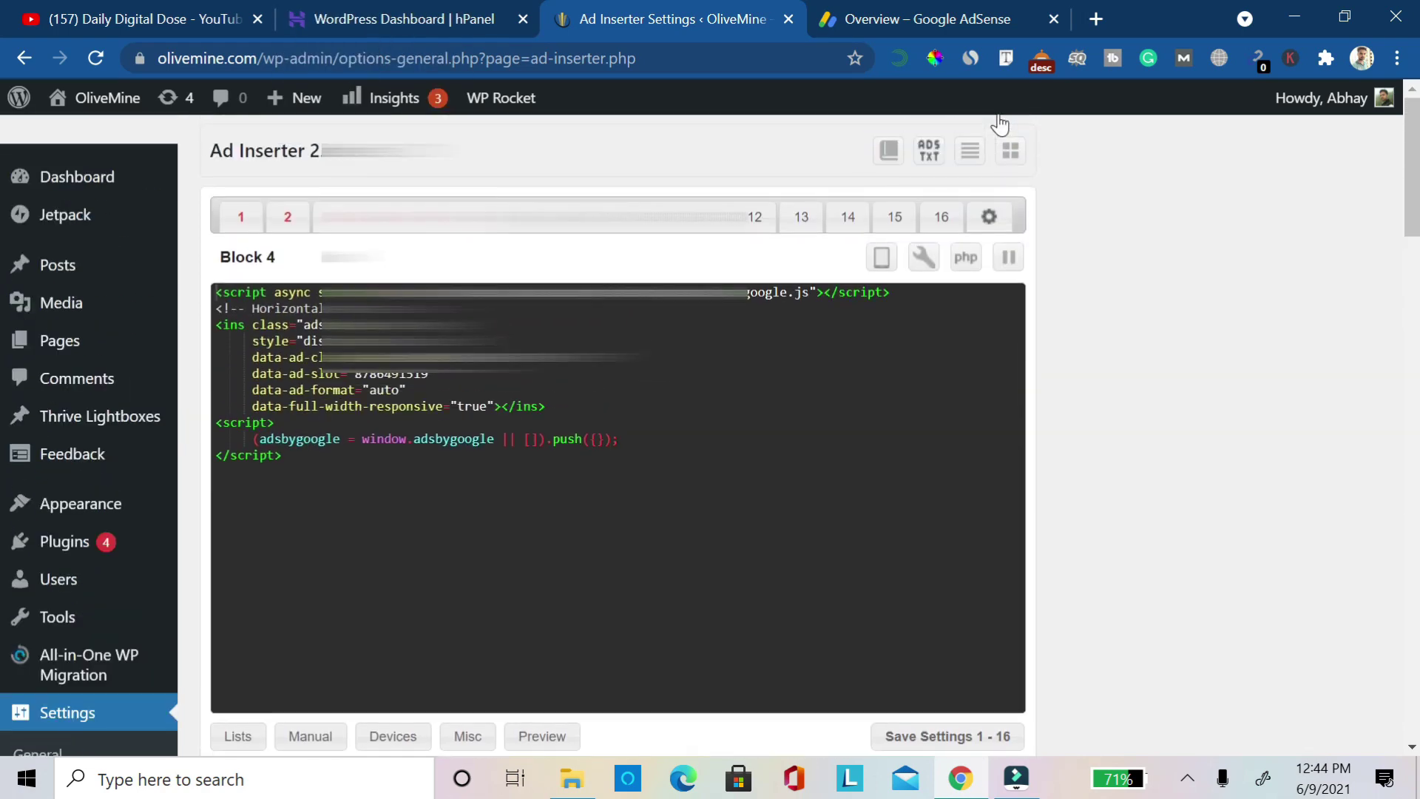
Reopen Block 3 and Block 1 to review their ad code and placement settings
{"action": "left_click", "coordinate": [334, 217]}
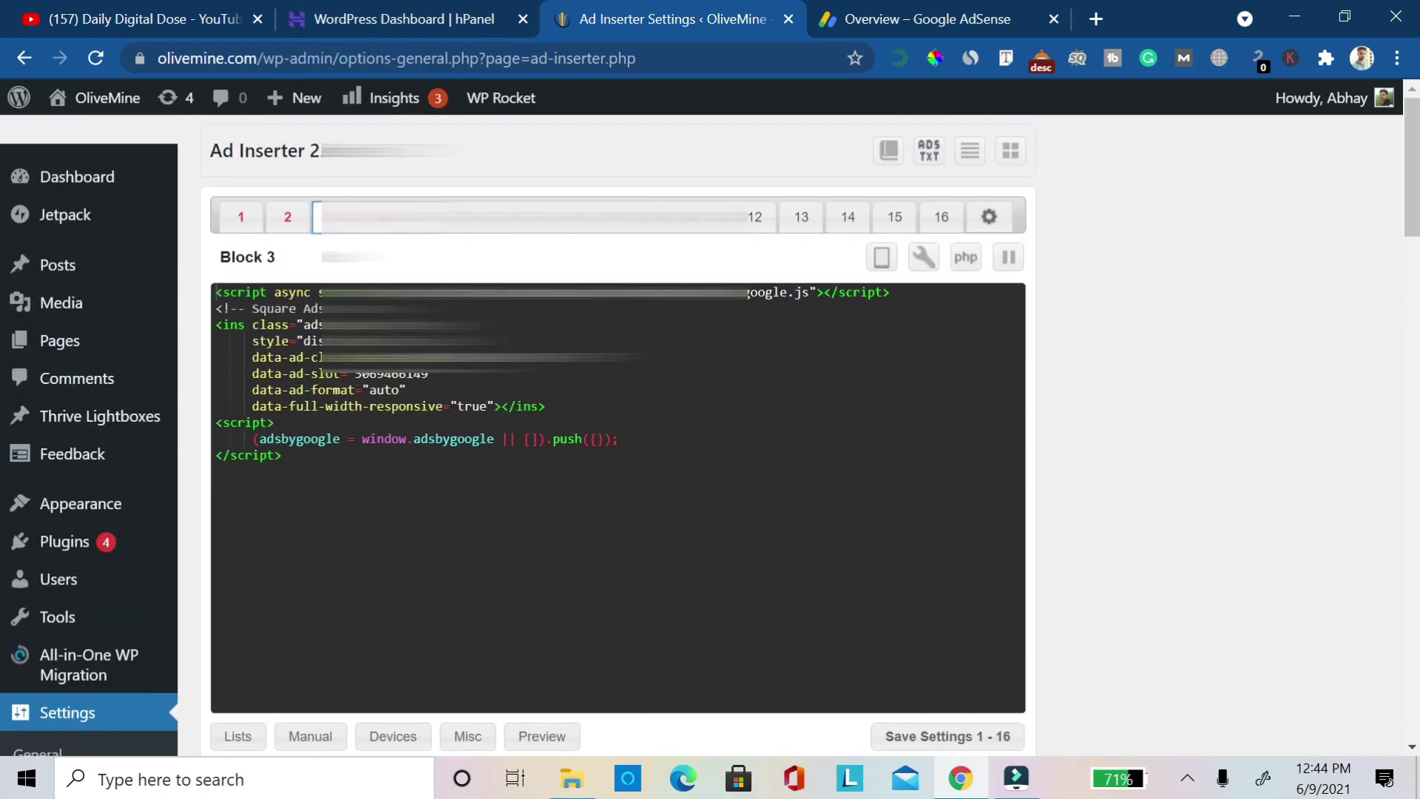
{"action": "scroll", "coordinate": [618, 437], "scroll_direction": "down", "scroll_amount": 5}
{"action": "scroll", "coordinate": [618, 436], "scroll_direction": "up", "scroll_amount": 5}
{"action": "left_click", "coordinate": [244, 216]}
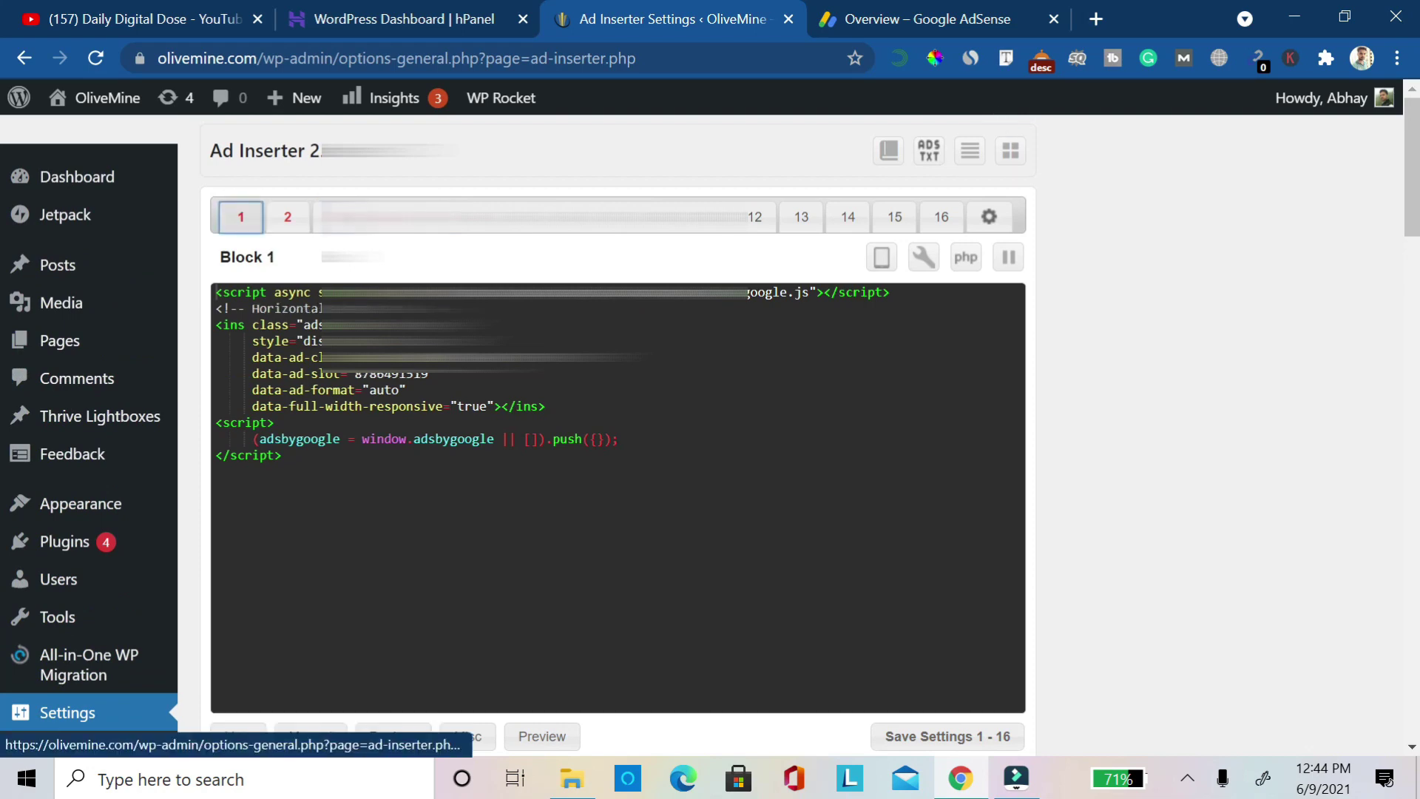
{"action": "scroll", "coordinate": [618, 436], "scroll_direction": "down", "scroll_amount": 6}
{"action": "scroll", "coordinate": [618, 436], "scroll_direction": "up", "scroll_amount": 6}
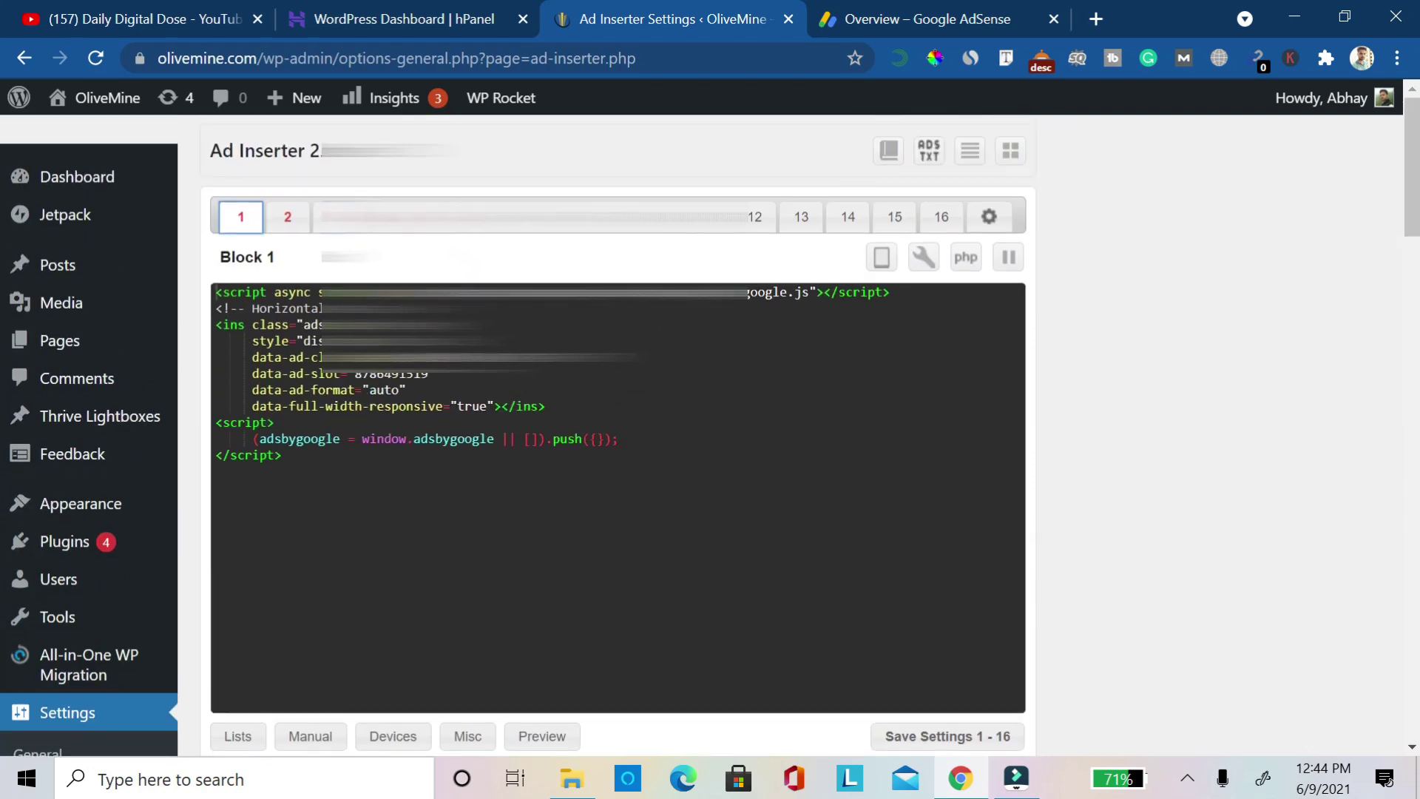
Compare the page types, insertion positions and alignment of Block 2 and Block 3
{"action": "left_click", "coordinate": [289, 216]}
{"action": "scroll", "coordinate": [288, 216], "scroll_direction": "down", "scroll_amount": 6}
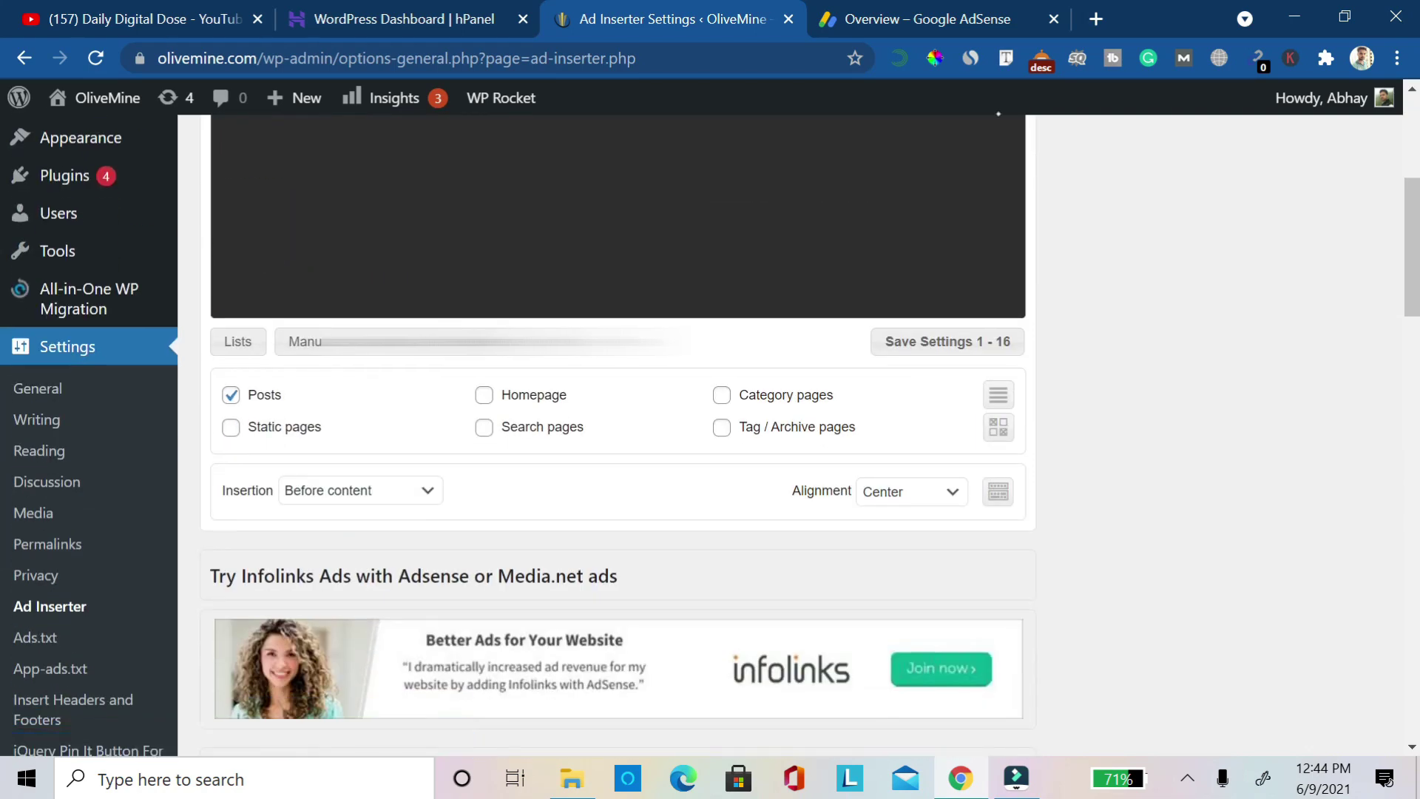
{"action": "scroll", "coordinate": [618, 437], "scroll_direction": "up", "scroll_amount": 5}
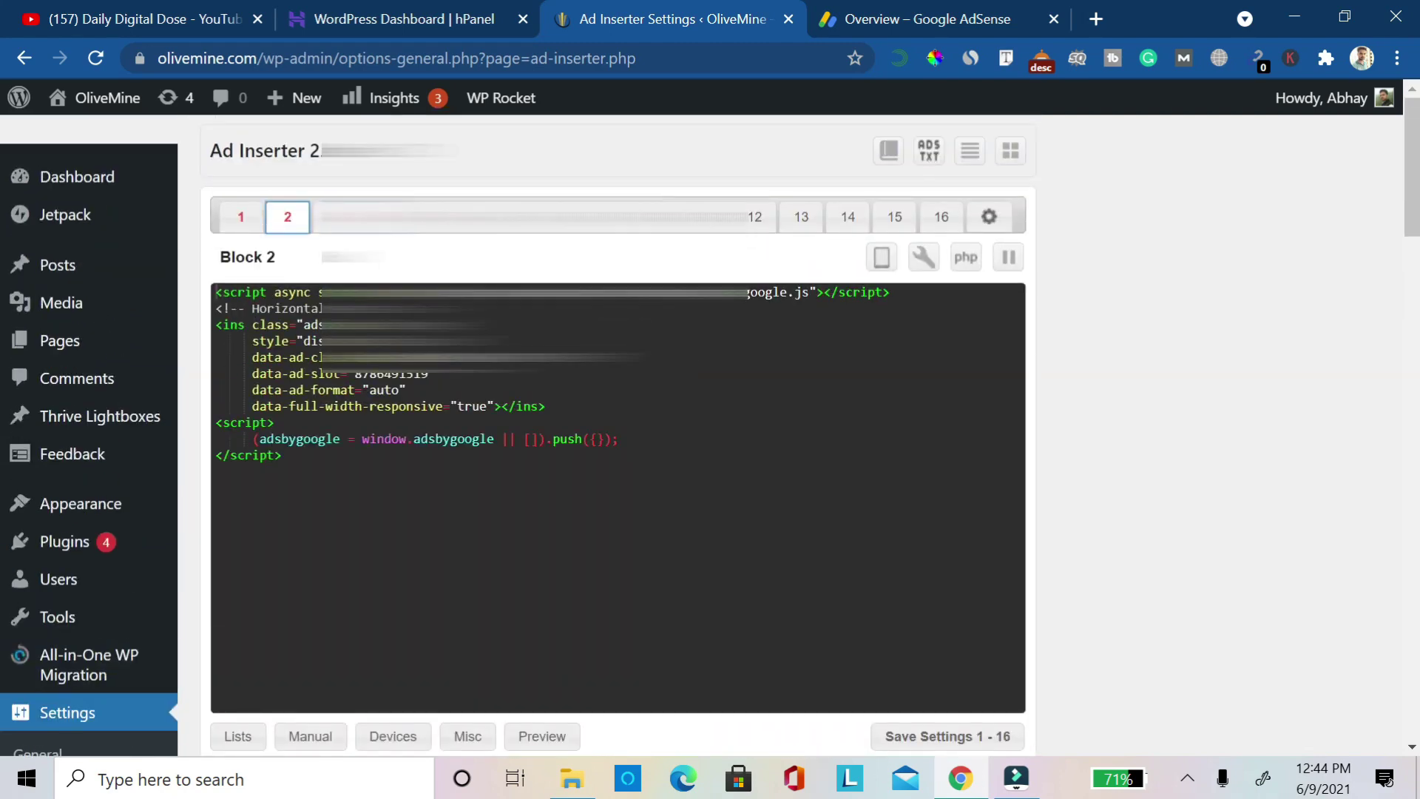
{"action": "left_click", "coordinate": [334, 216]}
{"action": "scroll", "coordinate": [334, 216], "scroll_direction": "down", "scroll_amount": 5}
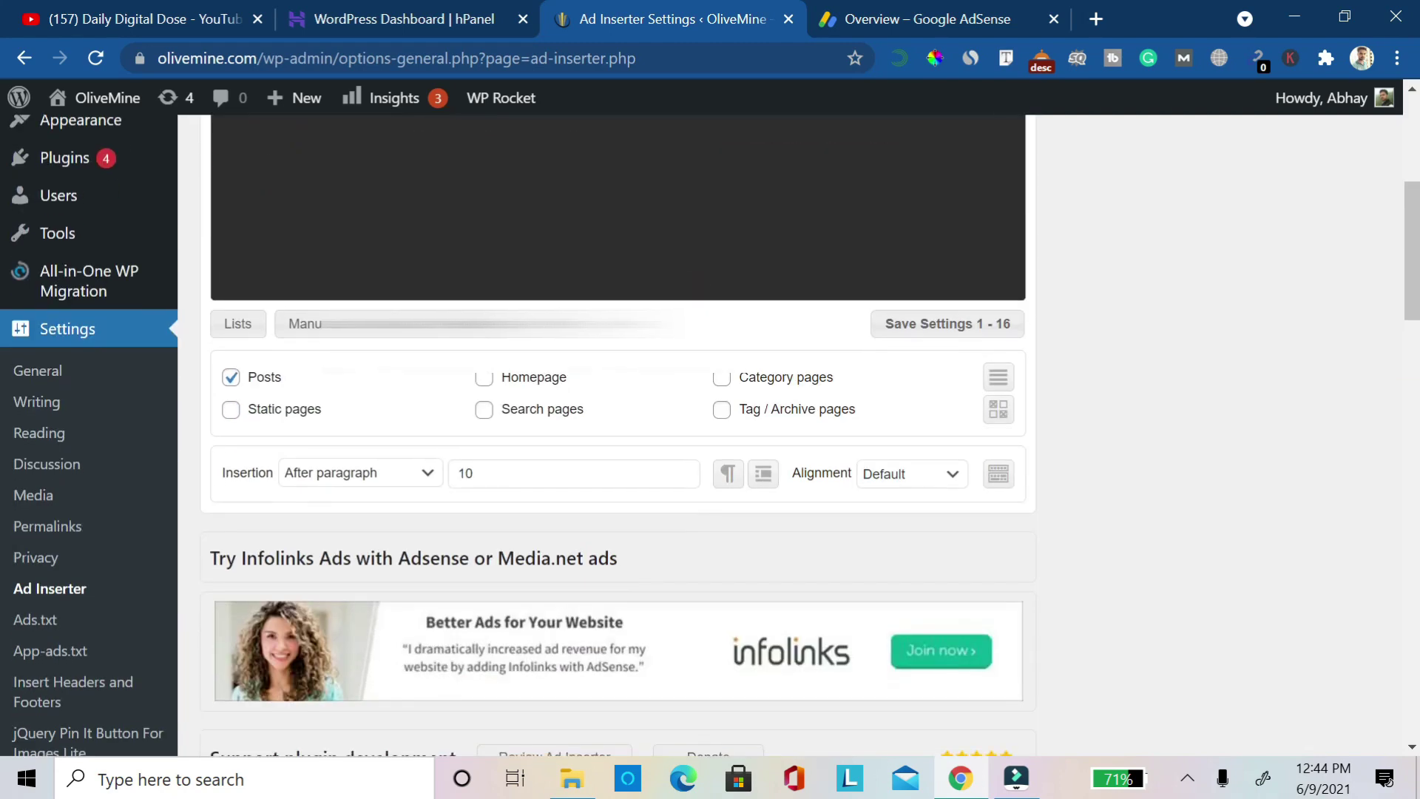
{"action": "scroll", "coordinate": [618, 436], "scroll_direction": "up", "scroll_amount": 5}
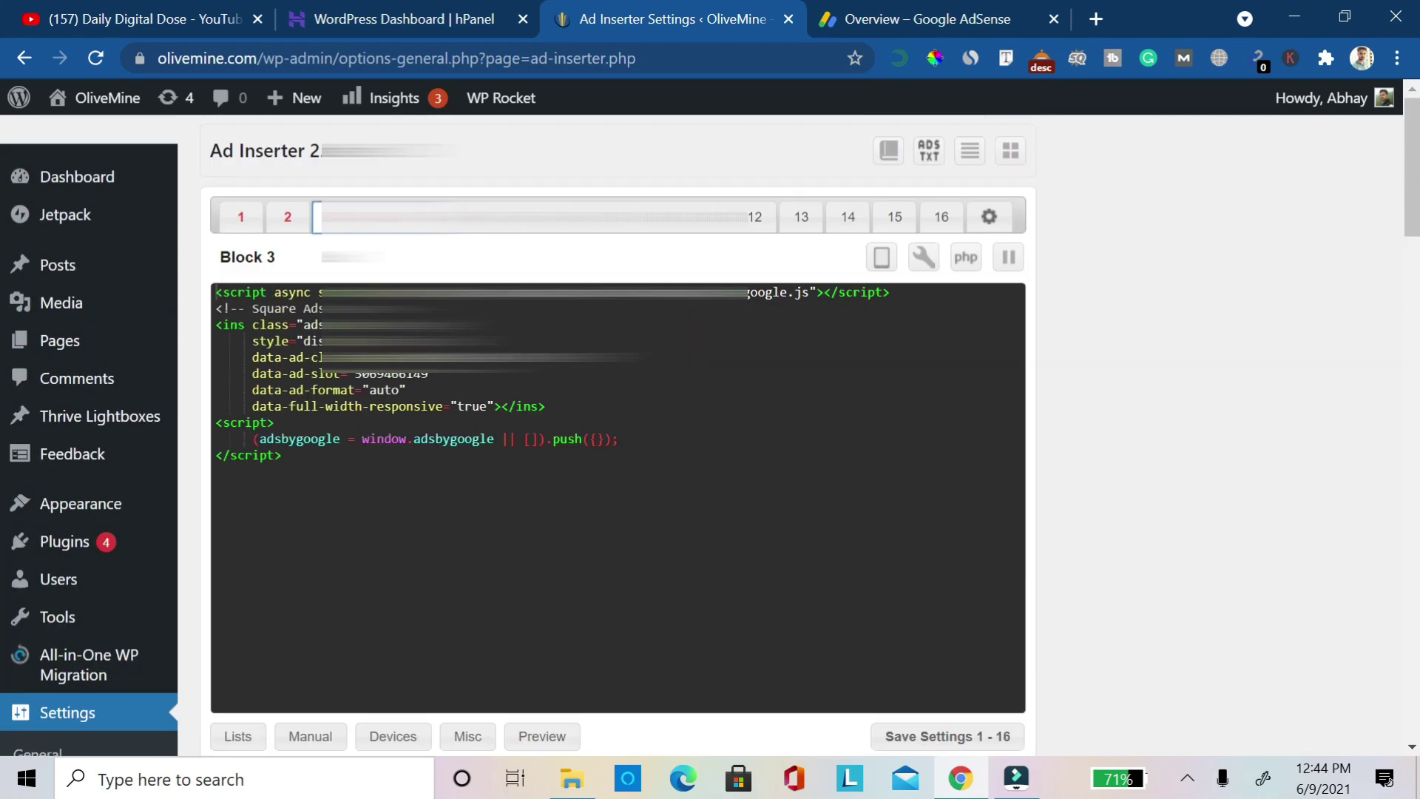
Reopen Block 4 and examine the available insertion positions, from Before post through the comment placements, keeping After content
{"action": "left_click", "coordinate": [381, 216]}
{"action": "scroll", "coordinate": [381, 216], "scroll_direction": "down", "scroll_amount": 6}
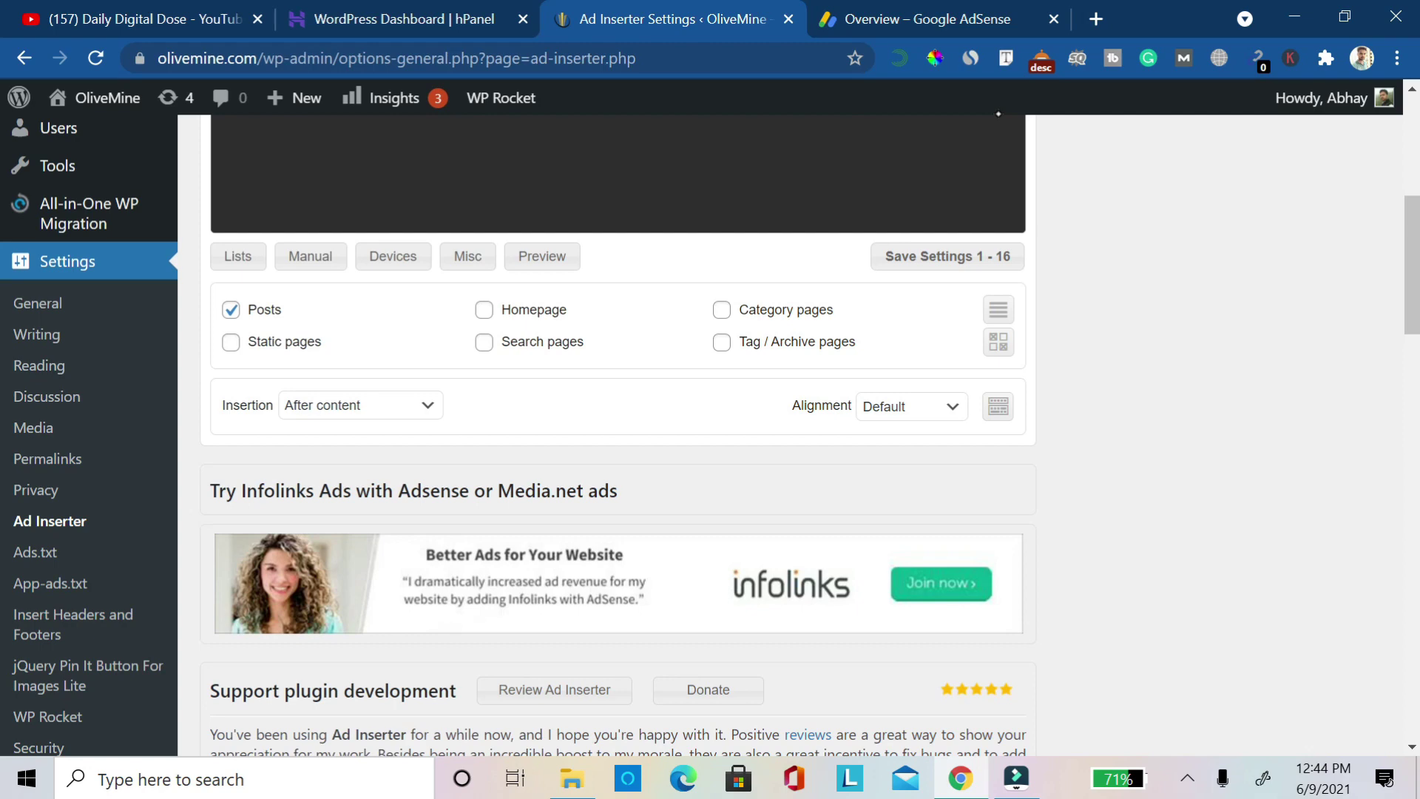
{"action": "left_click", "coordinate": [360, 405]}
{"action": "key", "text": "Down"}
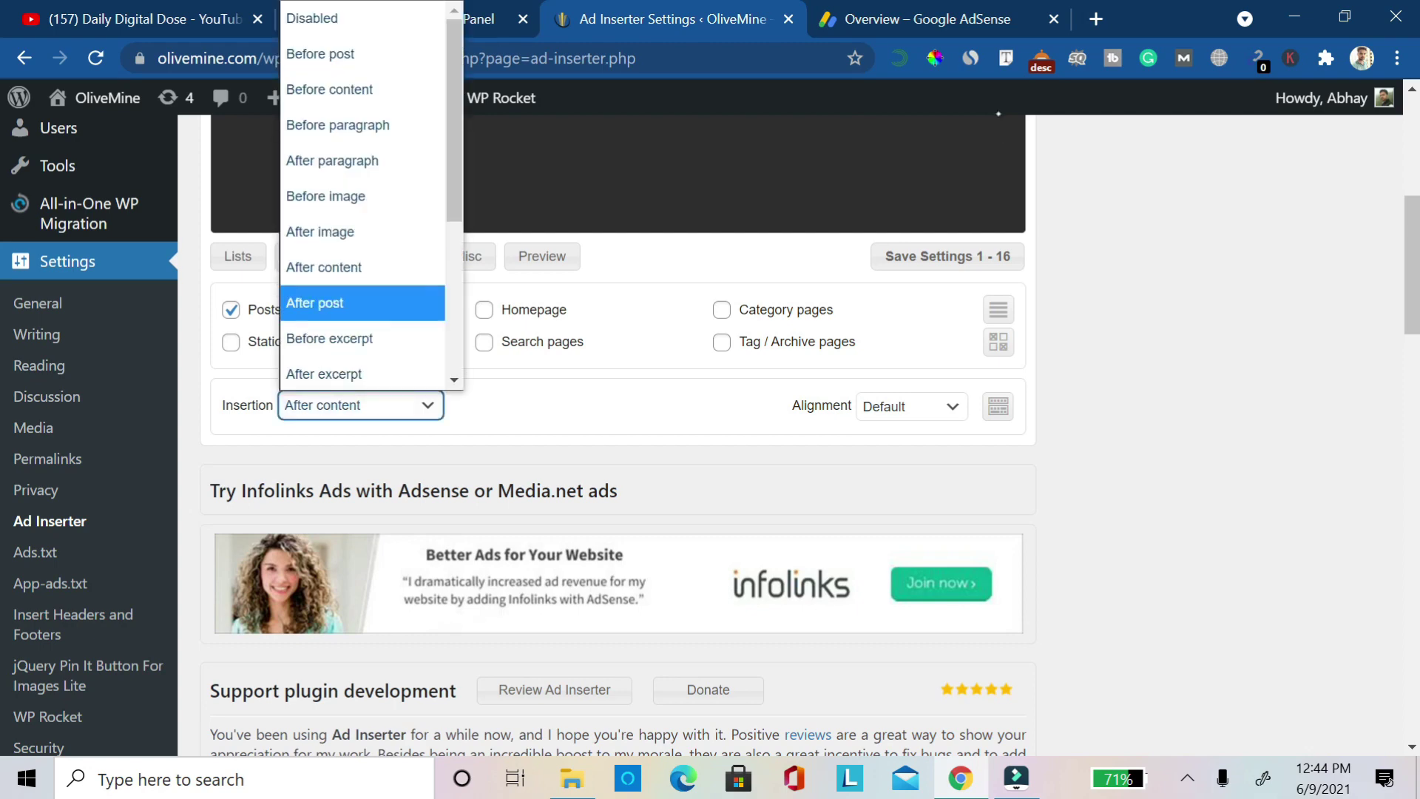
{"action": "key", "text": "Up"}
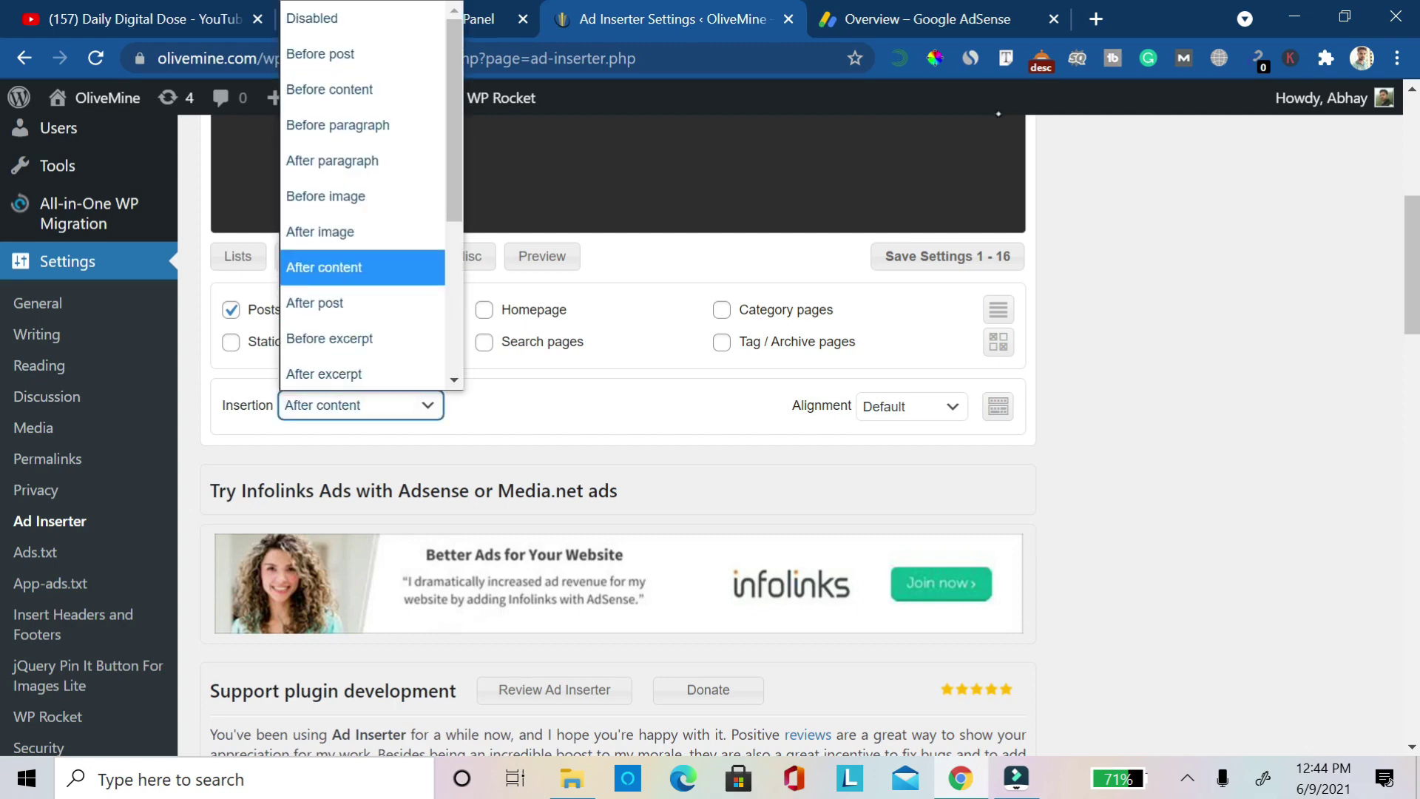
{"action": "mouse_move", "coordinate": [454, 119]}
{"action": "left_mouse_down"}
{"action": "mouse_move", "coordinate": [455, 269]}
{"action": "mouse_move", "coordinate": [455, 118]}
{"action": "left_mouse_up"}
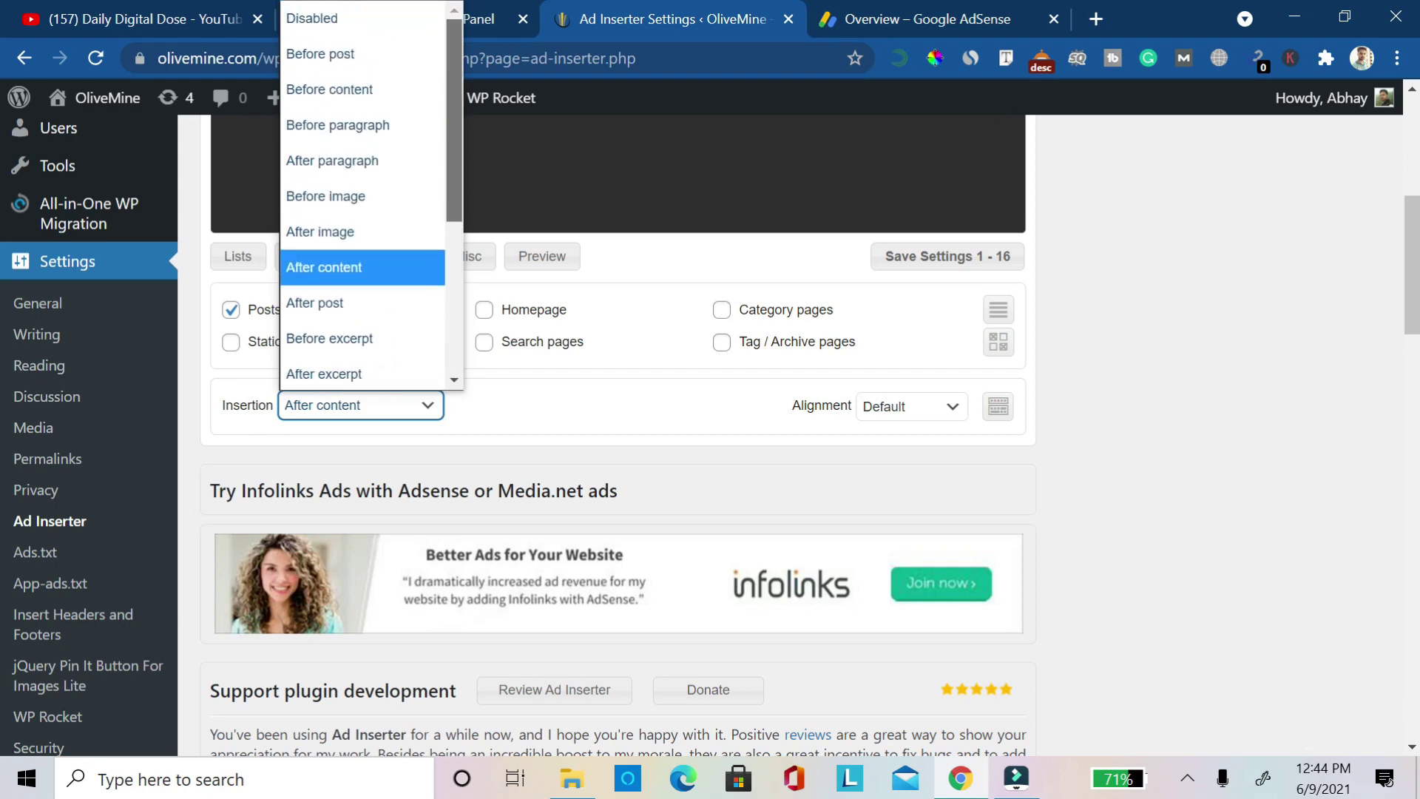
{"action": "key", "text": "Up"}
{"action": "key", "text": "Up"}
{"action": "key", "text": "Up"}
{"action": "key", "text": "Up"}
{"action": "key", "text": "Up"}
{"action": "key", "text": "Up"}
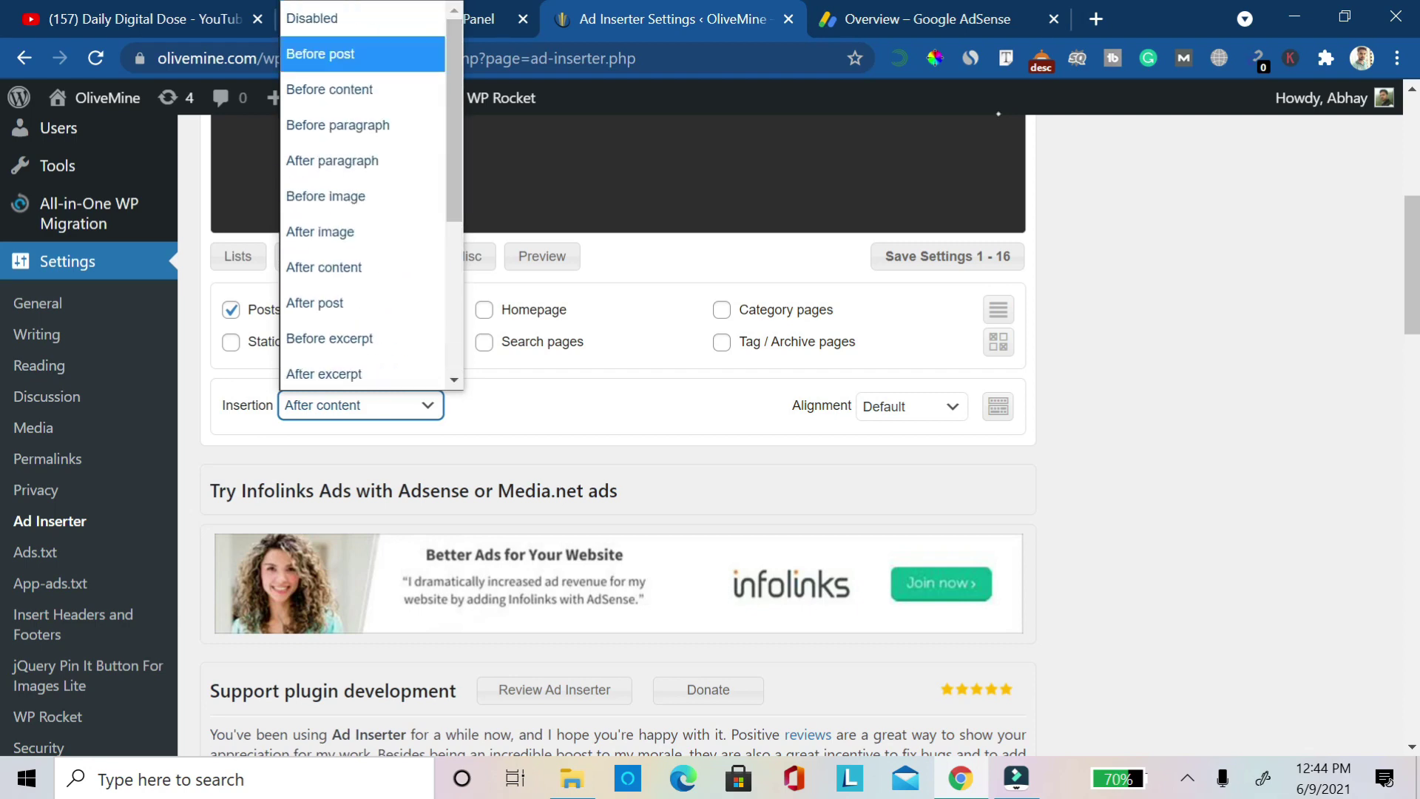
{"action": "key", "text": "Down"}
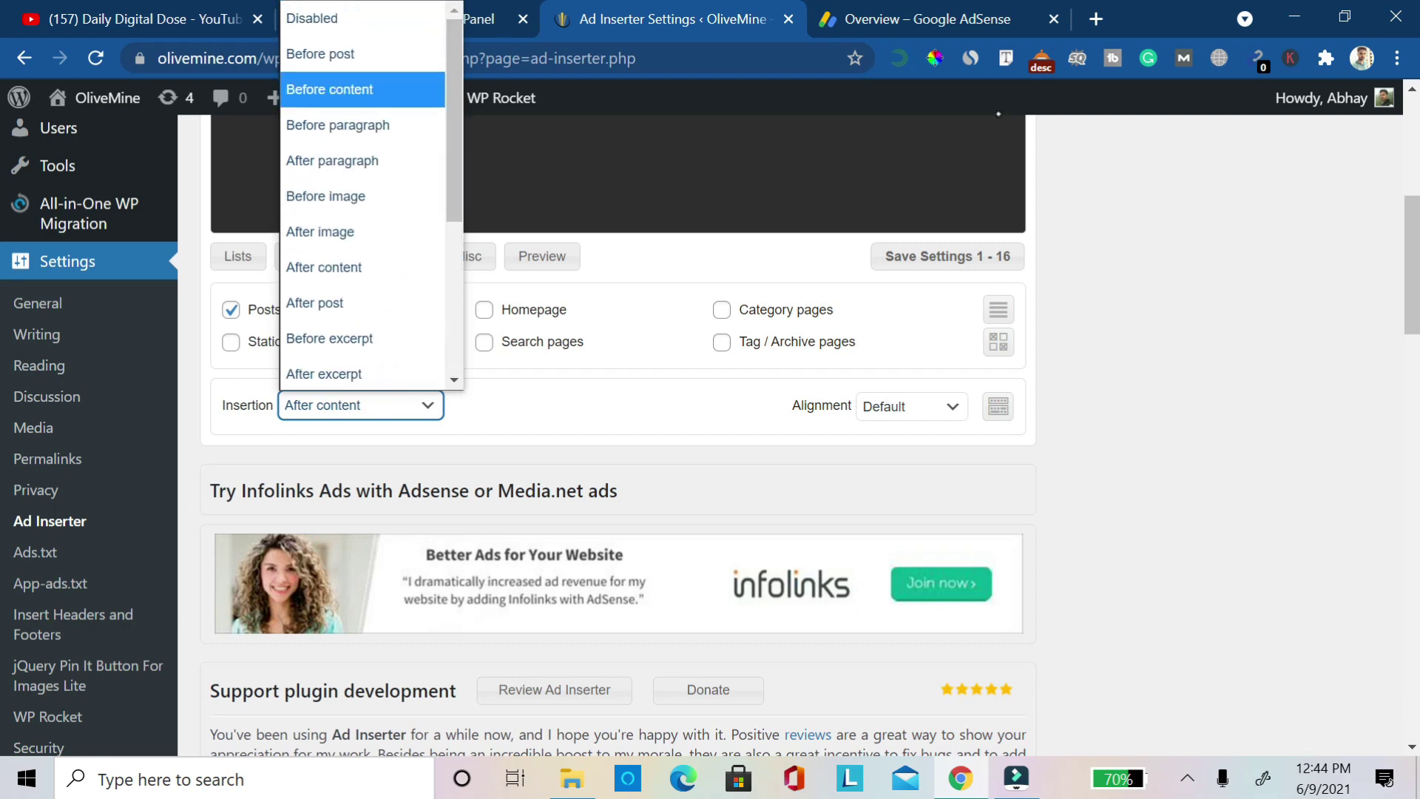
{"action": "key", "text": "Up"}
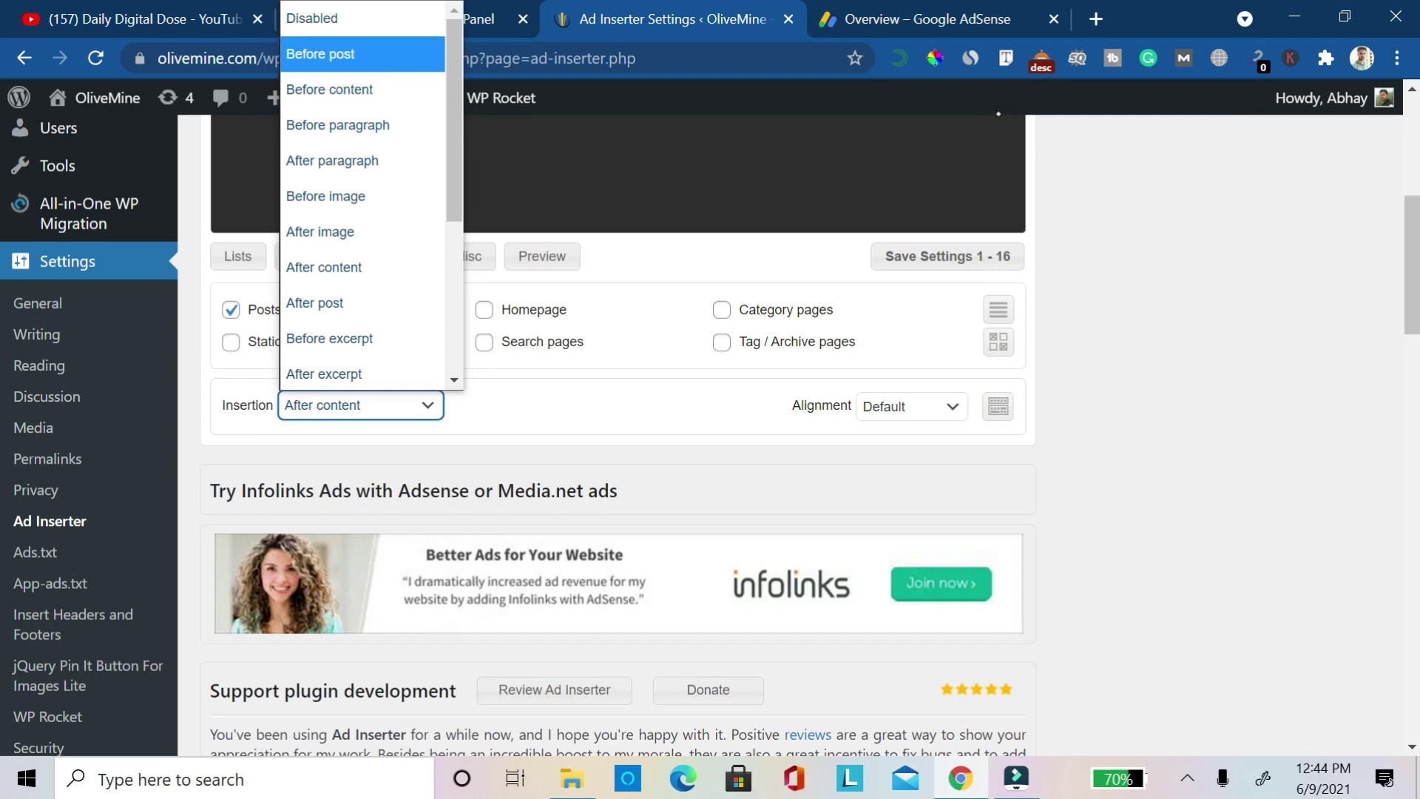
{"action": "key", "text": "Down"}
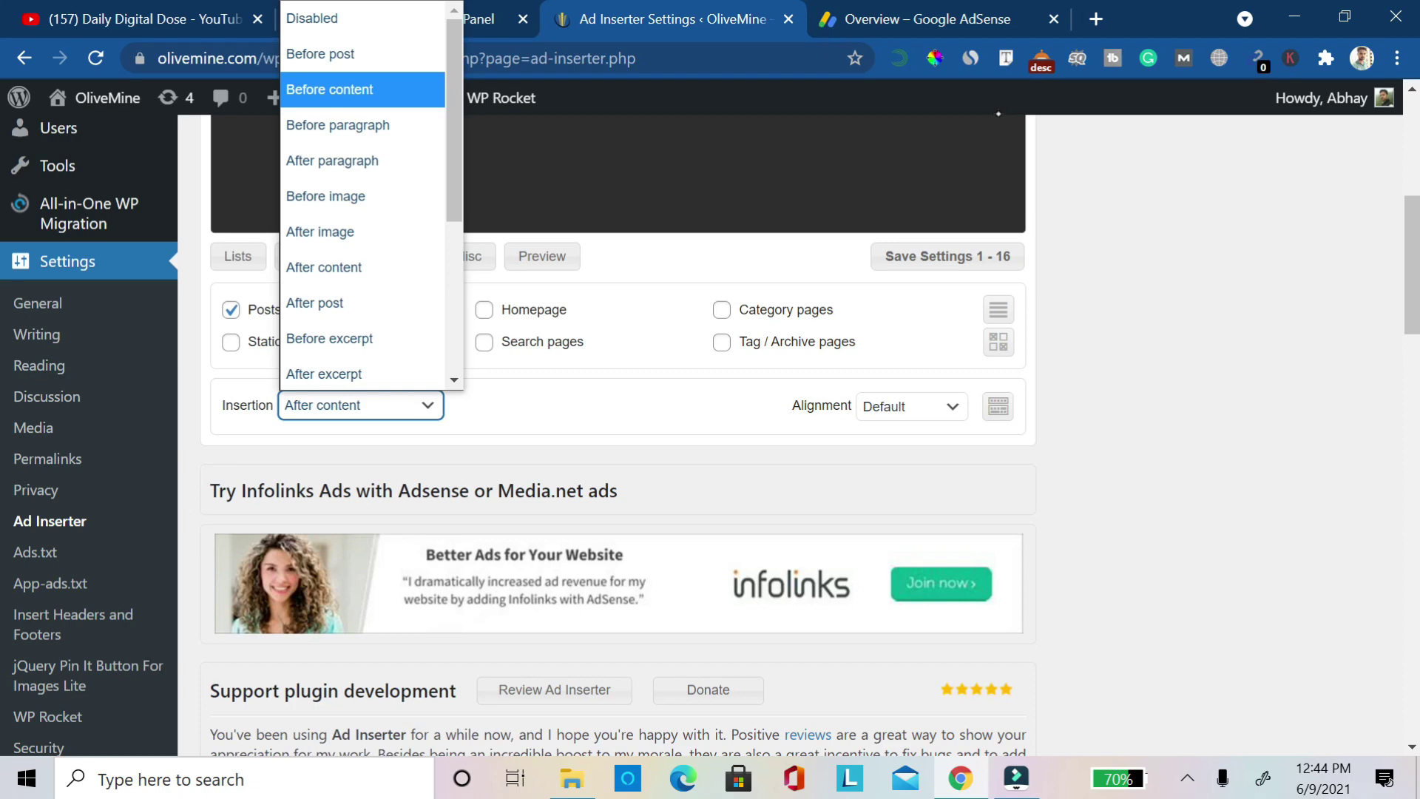
{"action": "key", "text": "Down"}
{"action": "key", "text": "Down"}
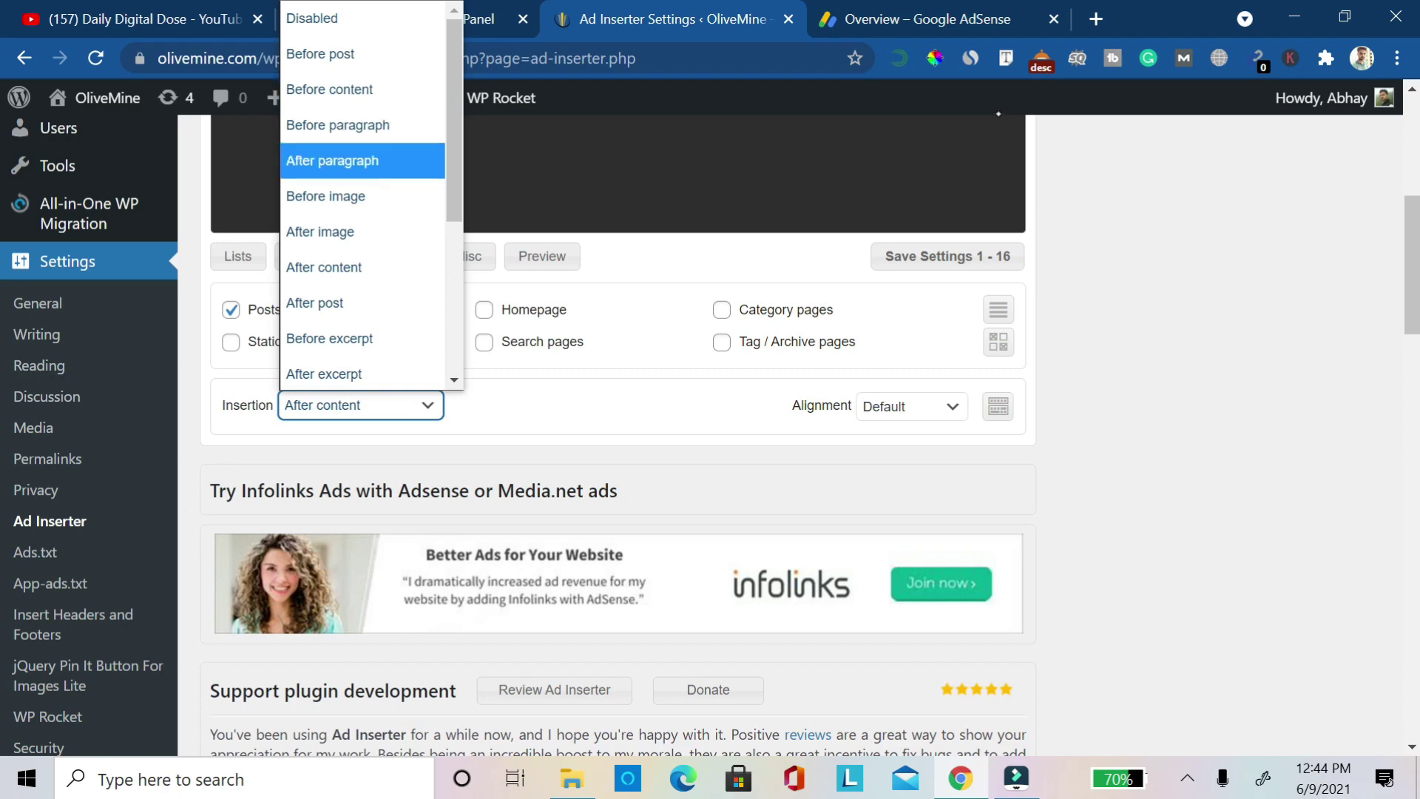
{"action": "key", "text": "Up"}
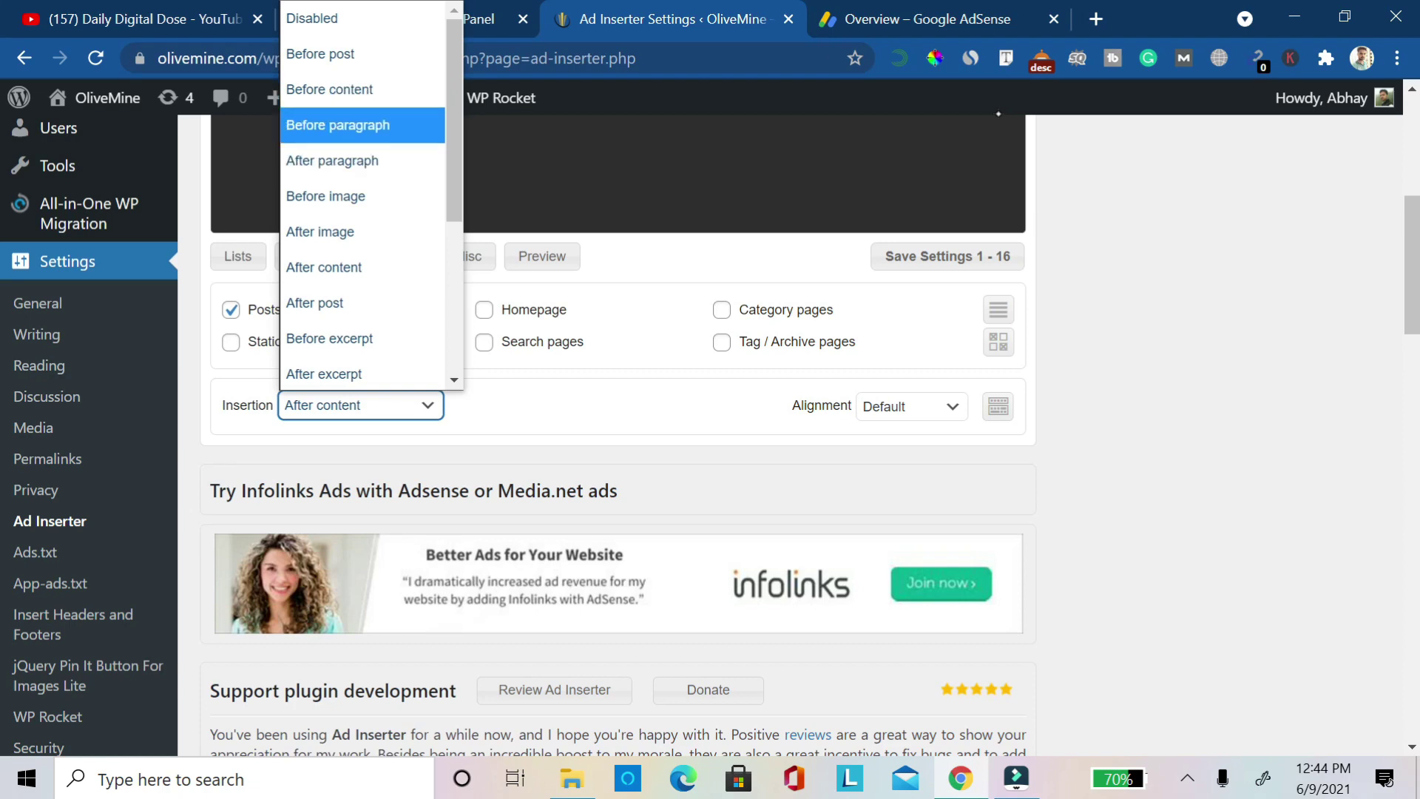
{"action": "key", "text": "Down"}
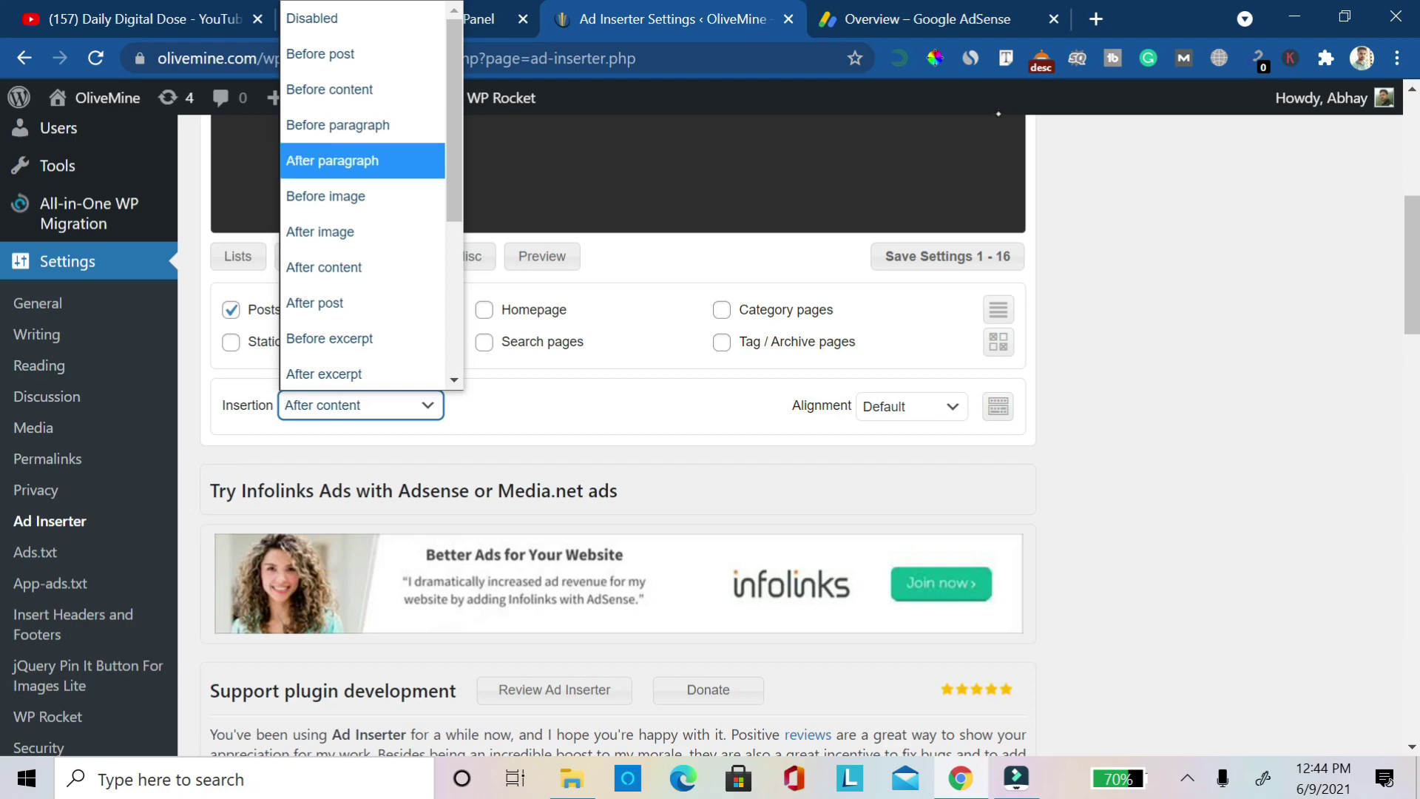
{"action": "key", "text": "Down"}
{"action": "key", "text": "Down"}
{"action": "key", "text": "Down"}
{"action": "key", "text": "Down"}
{"action": "key", "text": "Down"}
{"action": "key", "text": "Down"}
{"action": "key", "text": "Up"}
{"action": "key", "text": "Up"}
{"action": "key", "text": "Up"}
{"action": "key", "text": "Up"}
{"action": "key", "text": "Up"}
{"action": "key", "text": "Up"}
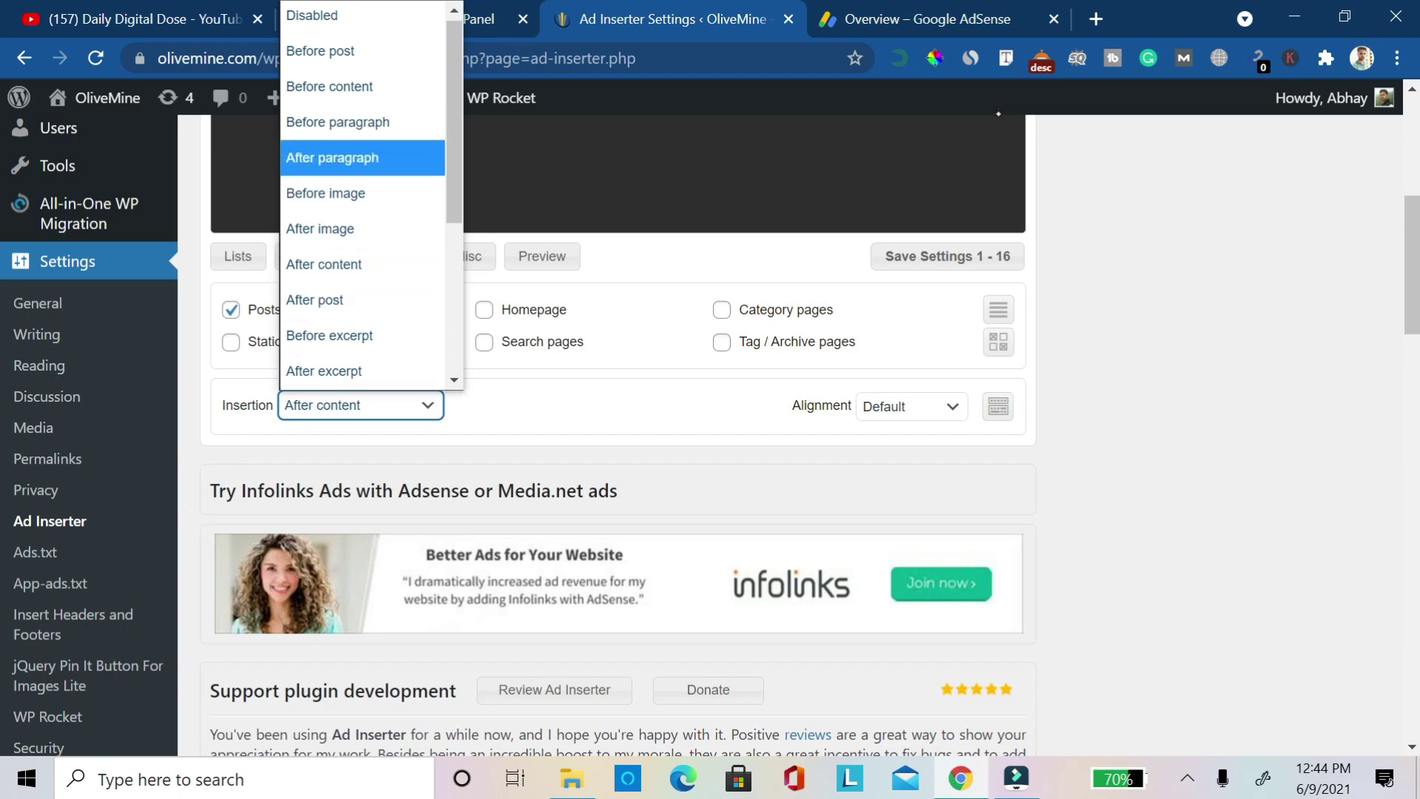
{"action": "key", "text": "Down"}
{"action": "key", "text": "Down"}
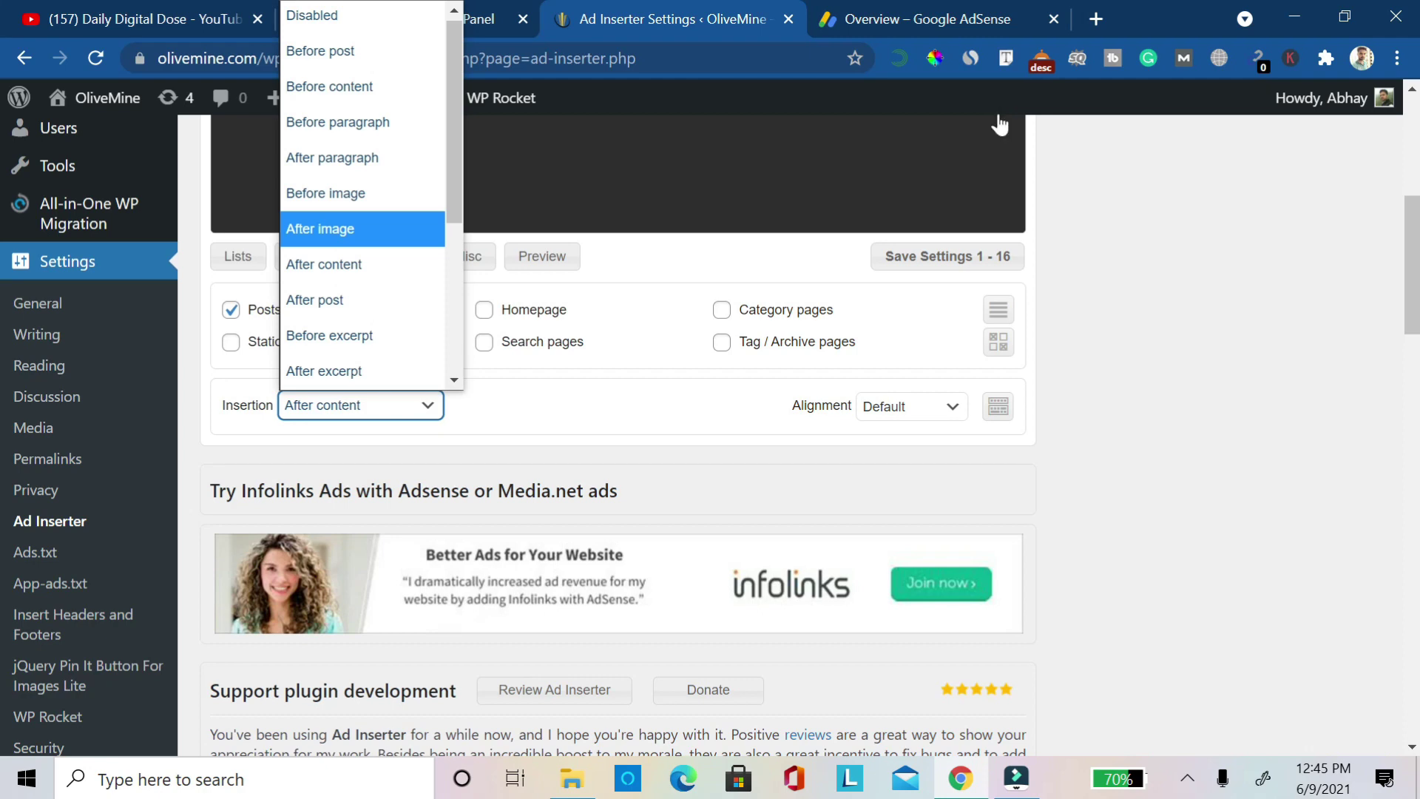
{"action": "left_click_drag", "start_coordinate": [454, 122], "coordinate": [455, 204]}
{"action": "key", "text": "Up"}
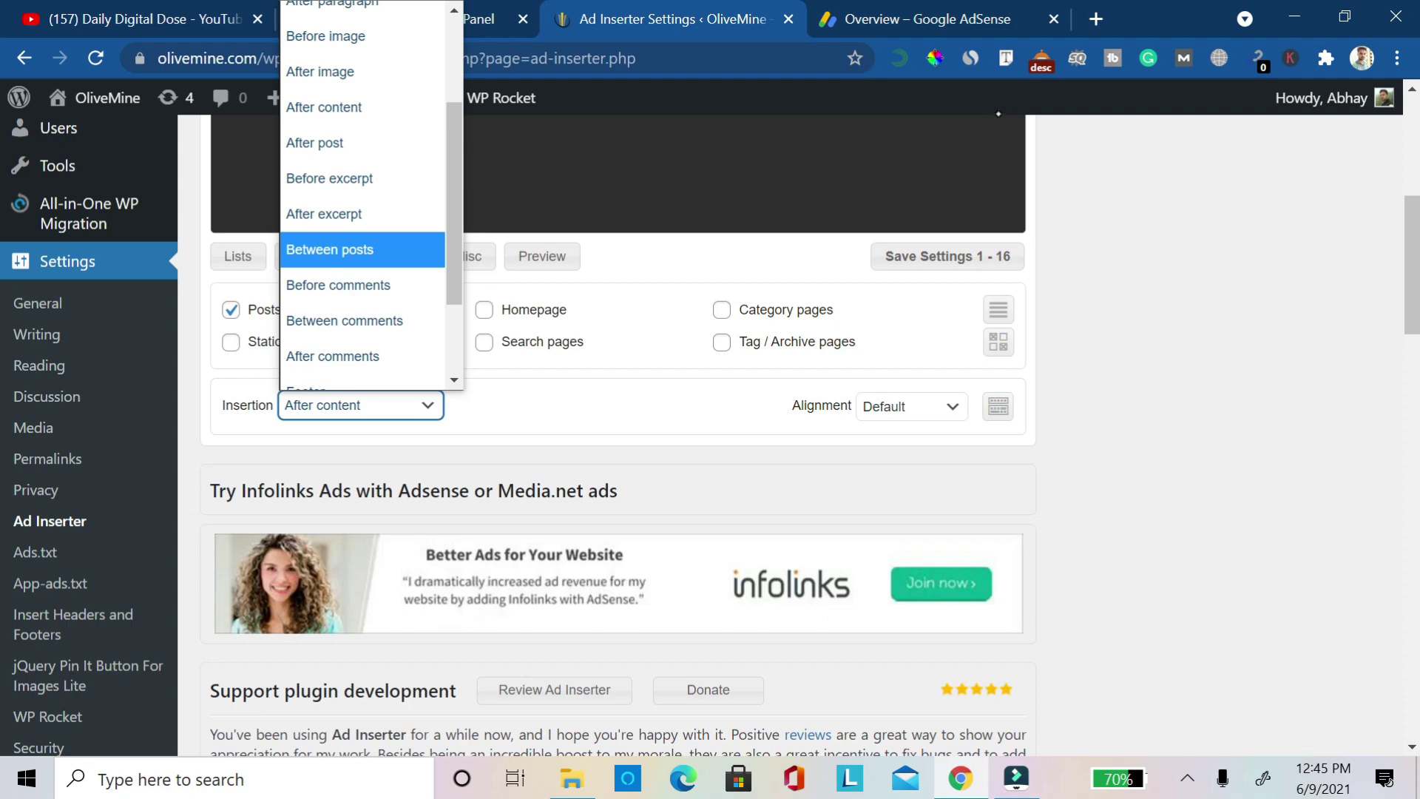
{"action": "key", "text": "Escape"}
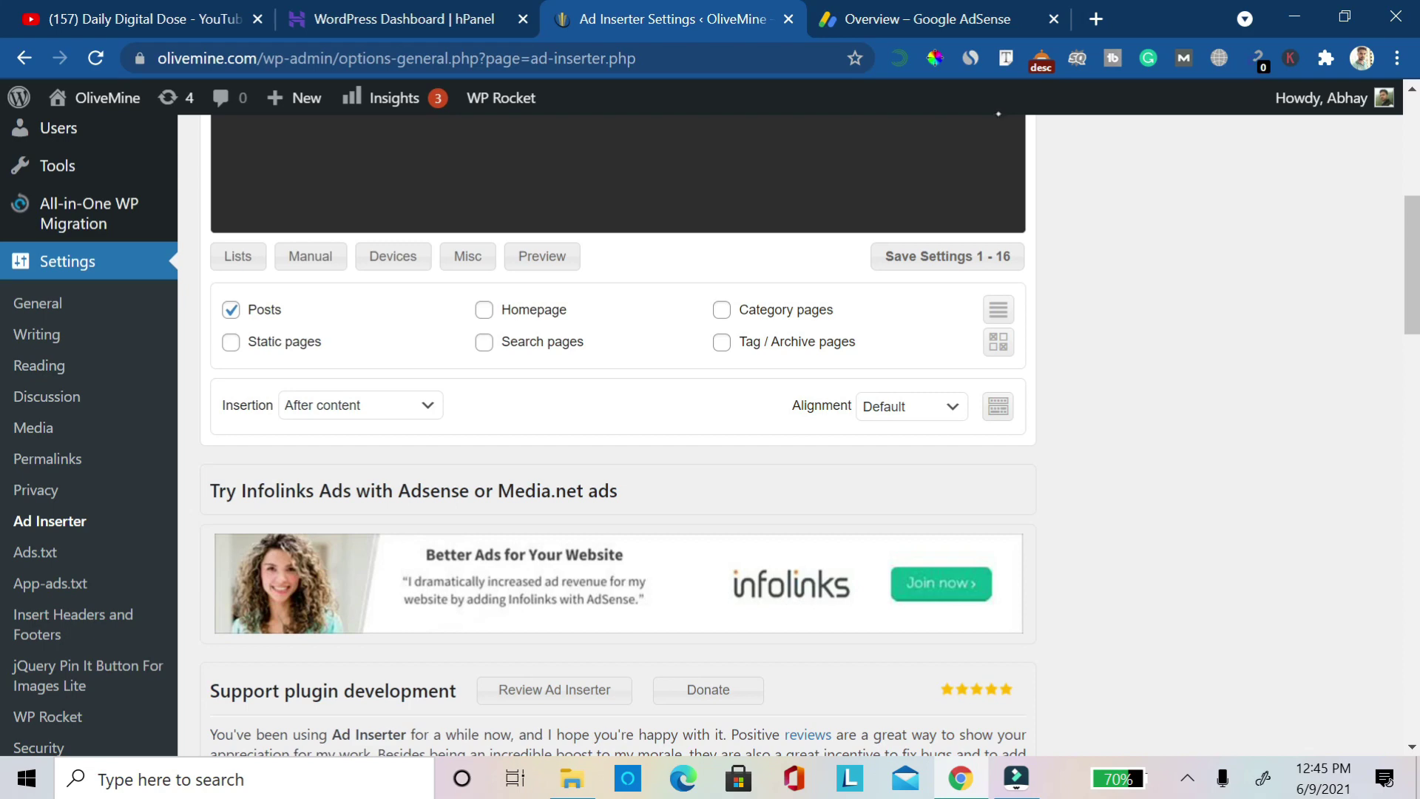
Look over Block 4's AdSense code together with its page types, insertion and alignment settings
{"action": "scroll", "coordinate": [999, 113], "scroll_direction": "up", "scroll_amount": 6}
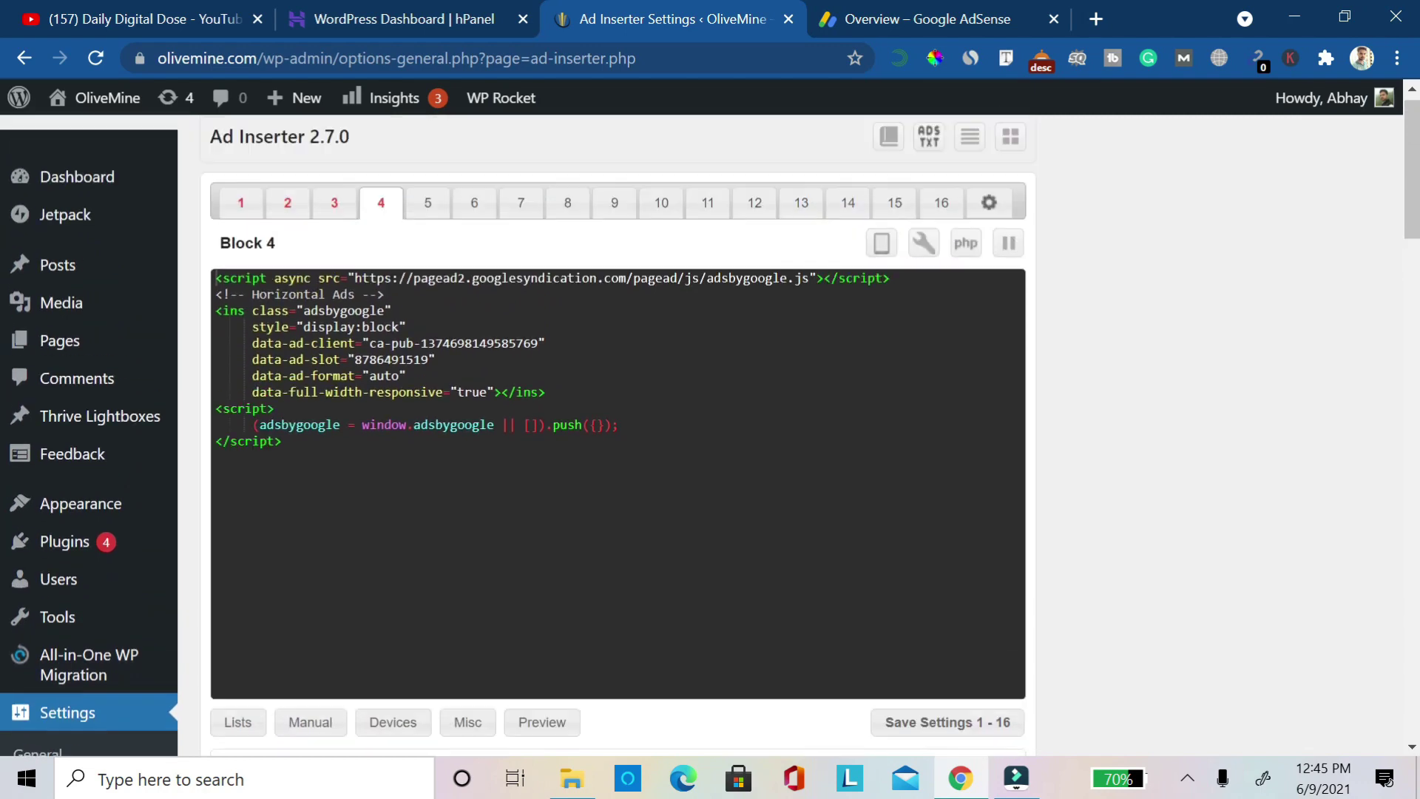
{"action": "scroll", "coordinate": [618, 443], "scroll_direction": "down", "scroll_amount": 4}
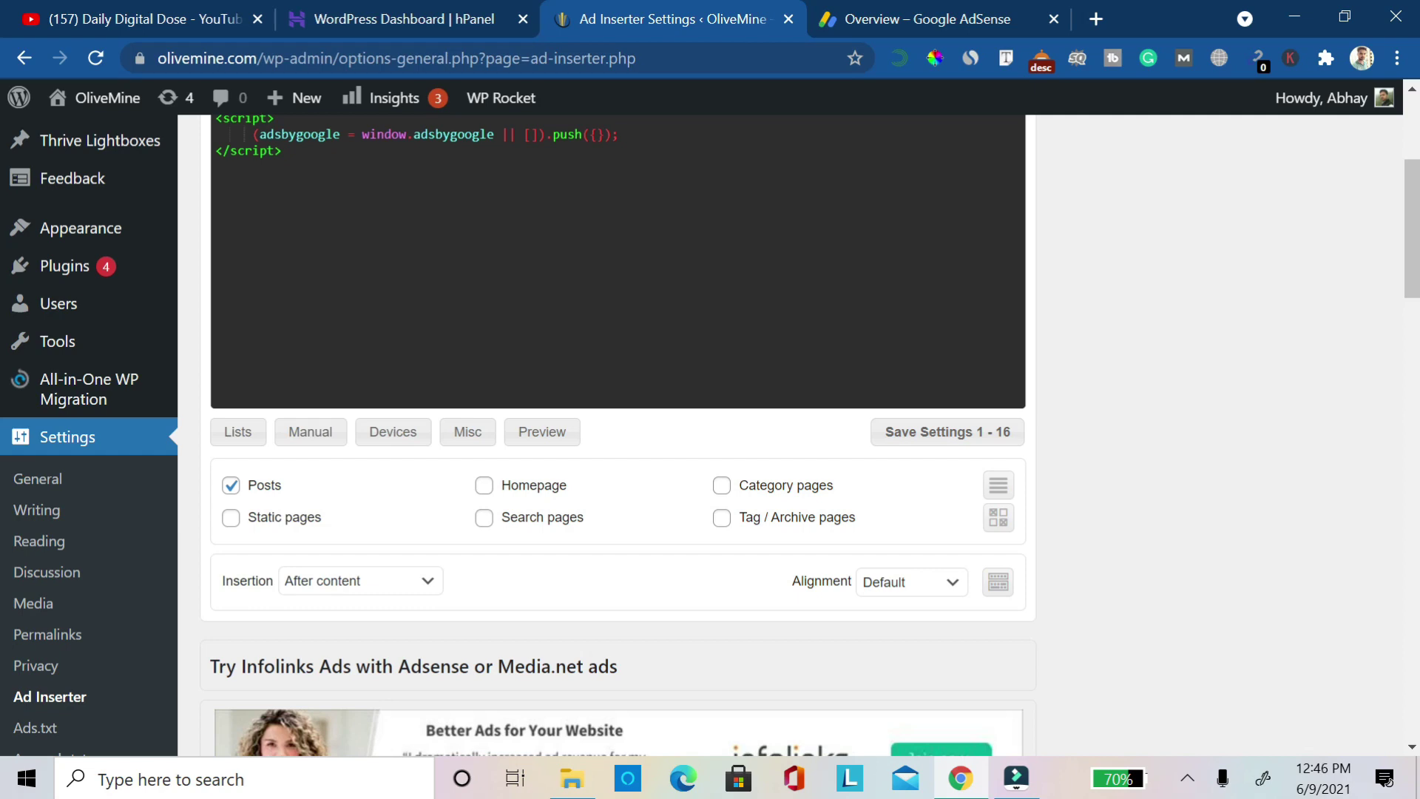
{"action": "scroll", "coordinate": [618, 444], "scroll_direction": "up", "scroll_amount": 4}
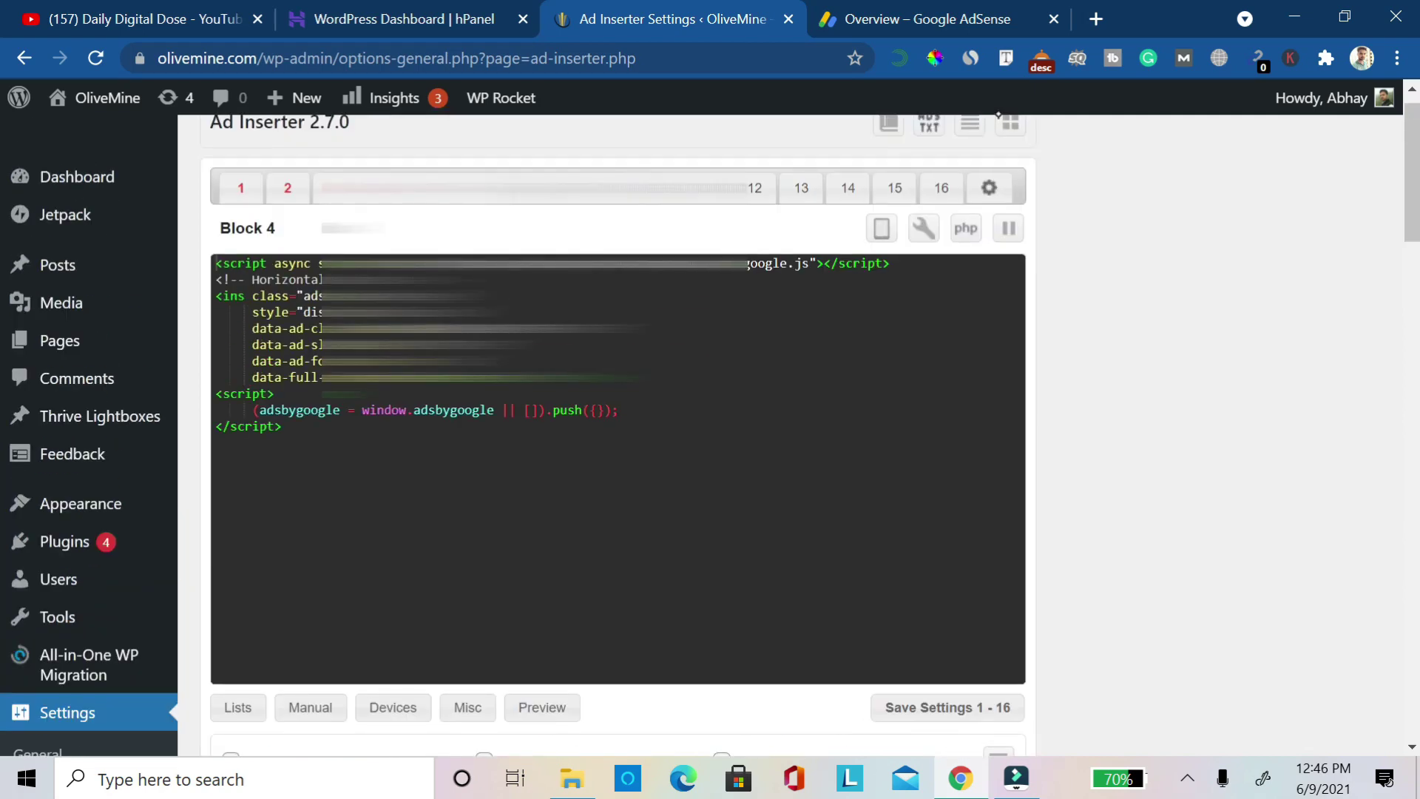
{"action": "scroll", "coordinate": [618, 444], "scroll_direction": "down", "scroll_amount": 2}
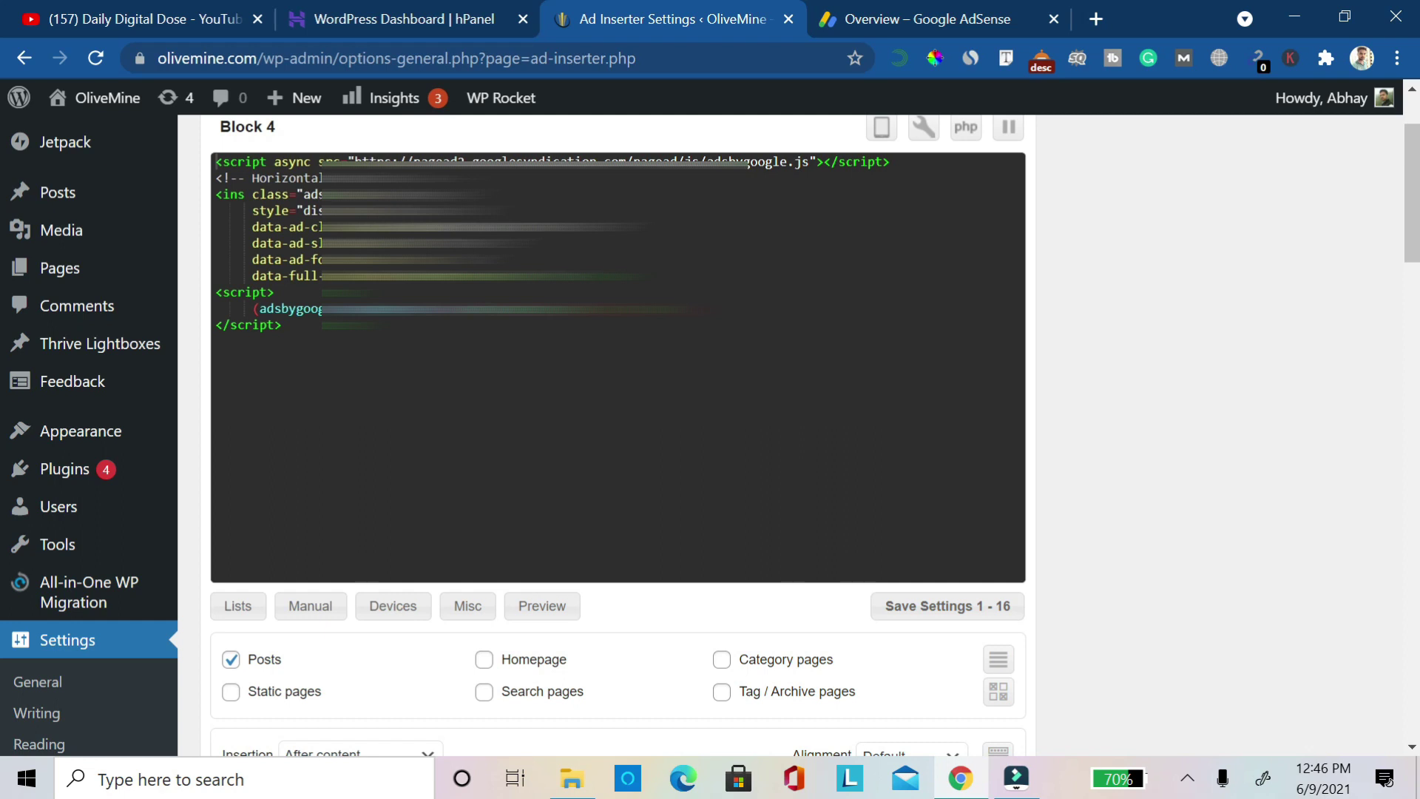
{"action": "scroll", "coordinate": [710, 435], "scroll_direction": "down", "scroll_amount": 2}
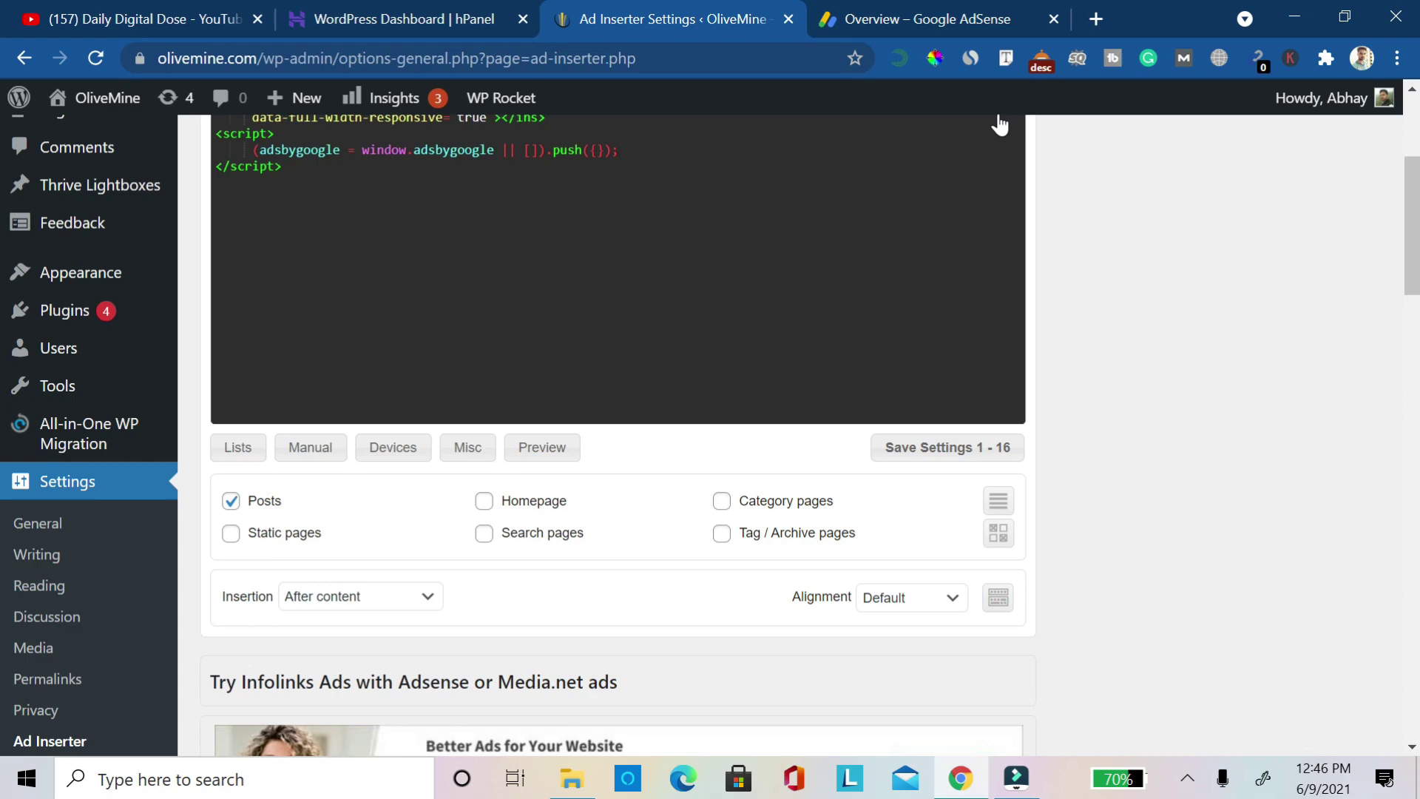
Switch to the Daily Digital Dose channel's videos page on YouTube
{"action": "key", "text": "ctrl+1"}
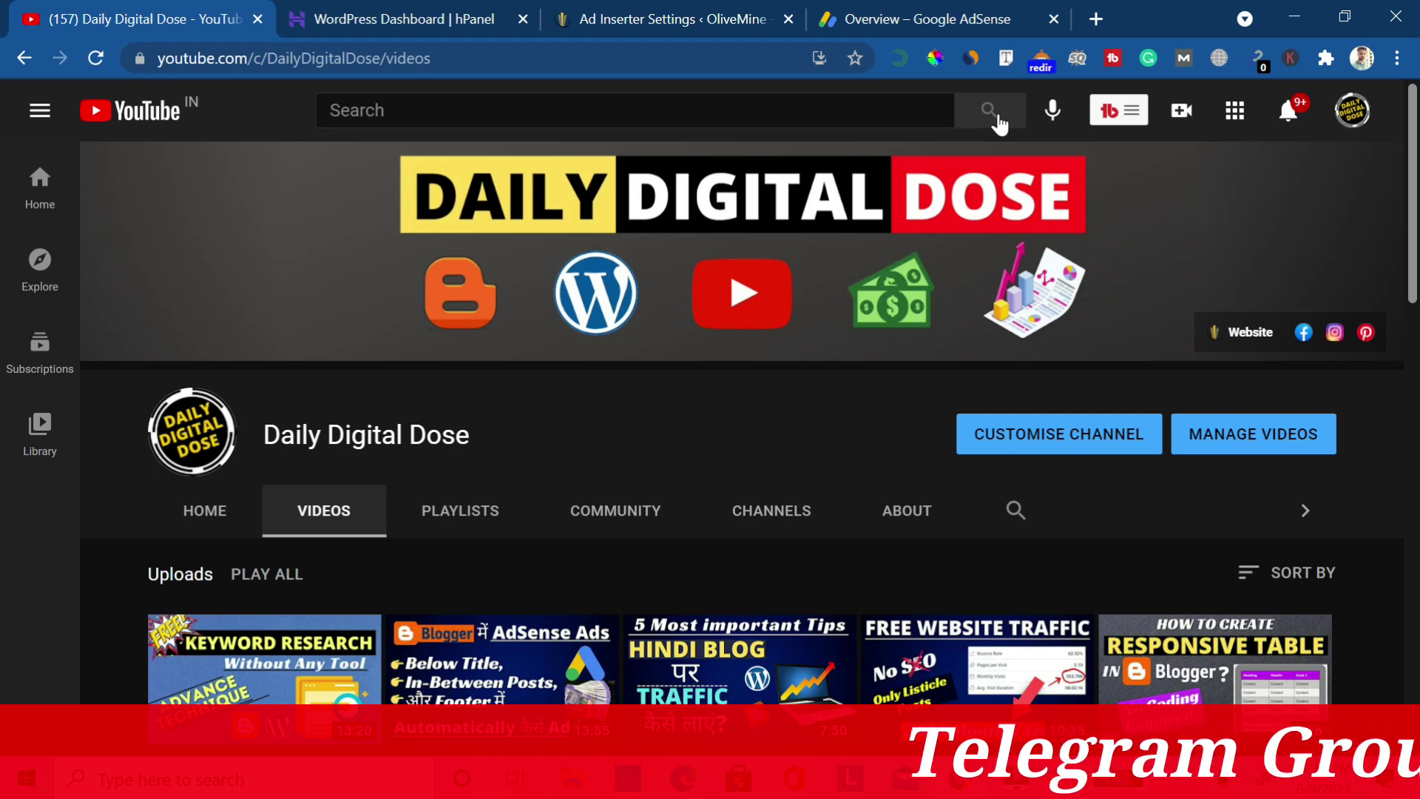